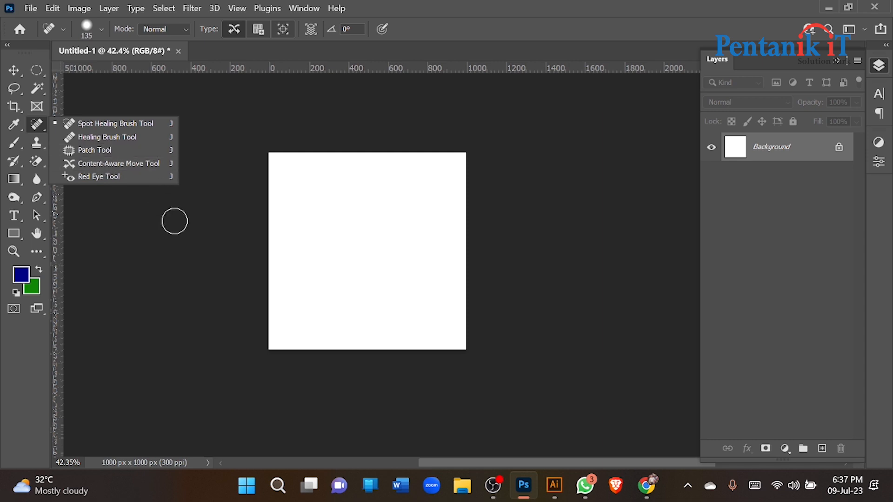
Activate the Move tool in place of the Spot Healing Brush.
{"action": "left_click", "coordinate": [14, 70]}
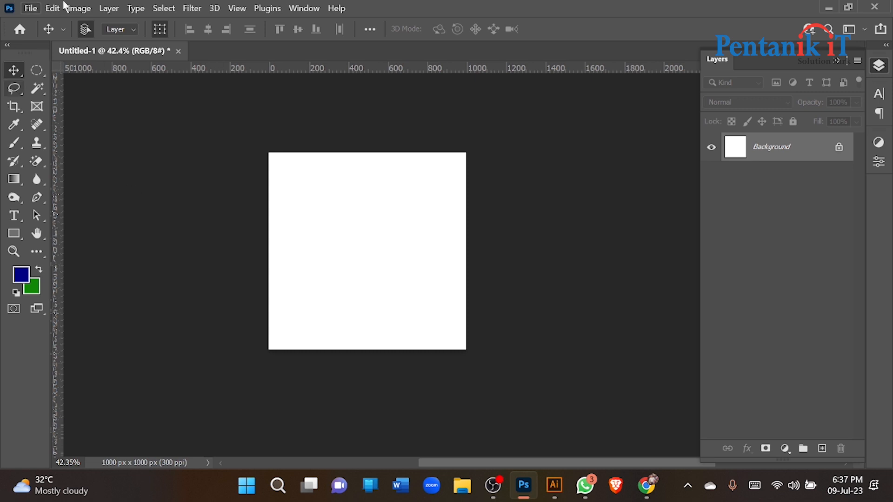
{"action": "scroll", "coordinate": [367, 207], "scroll_direction": "down", "scroll_amount": 5}
{"action": "scroll", "coordinate": [367, 207], "scroll_direction": "up", "scroll_amount": 6}
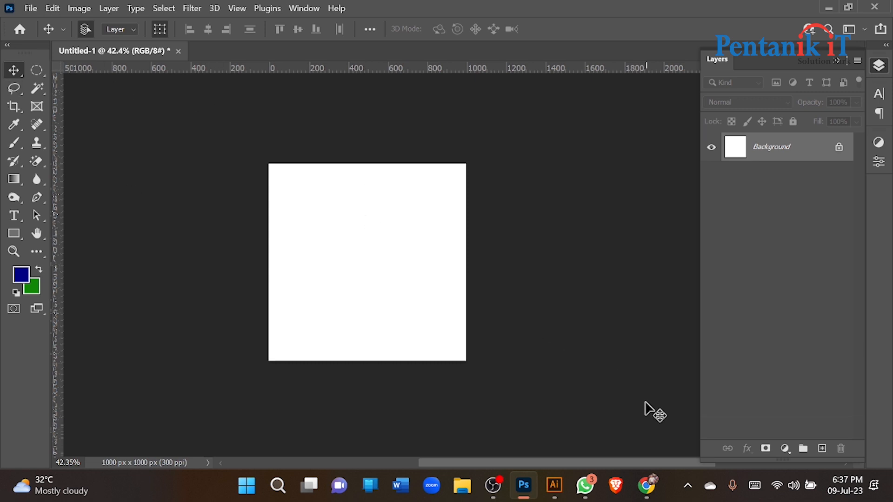
Switch to the Brave browser, open Google and search for "movie".
{"action": "left_click", "coordinate": [616, 486]}
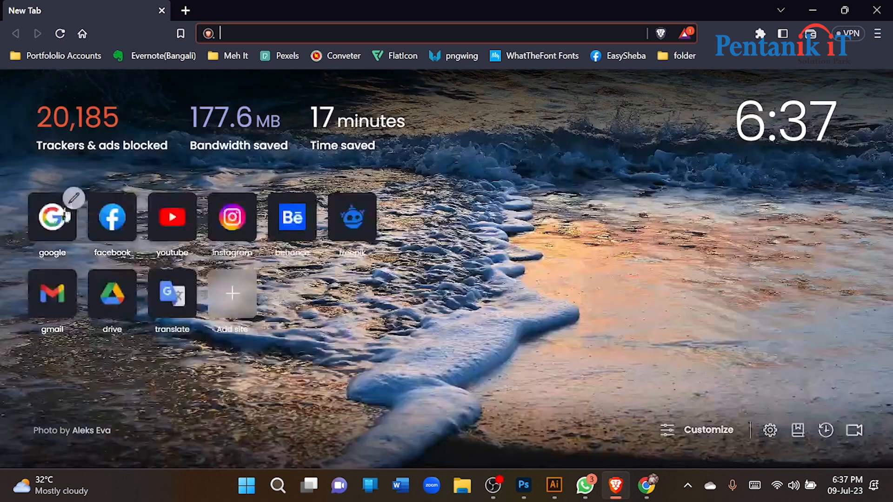
{"action": "left_click", "coordinate": [55, 213]}
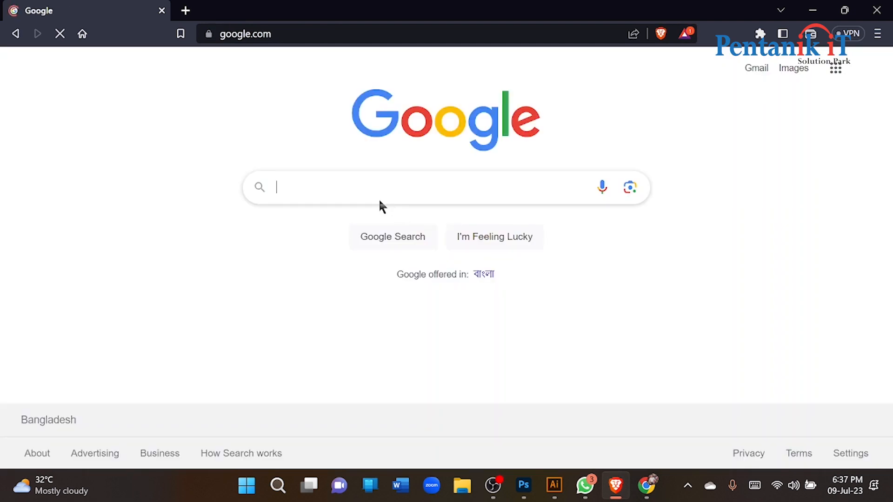
{"action": "type", "text": "movie"}
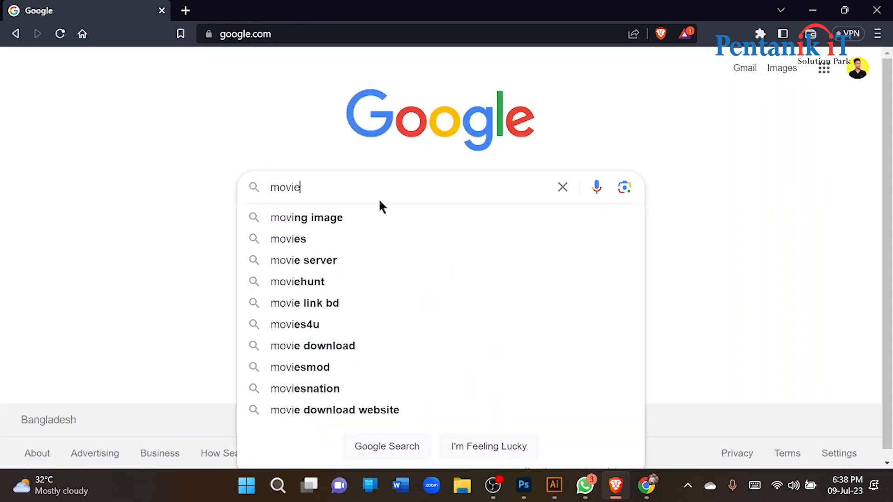
{"action": "key", "text": "Return"}
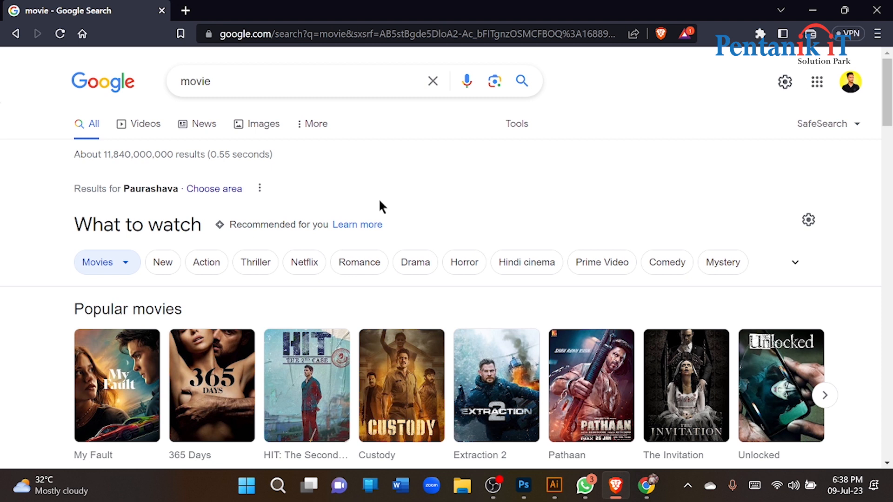
{"action": "scroll", "coordinate": [379, 206], "scroll_direction": "down", "scroll_amount": 4}
{"action": "mouse_move", "coordinate": [403, 214]}
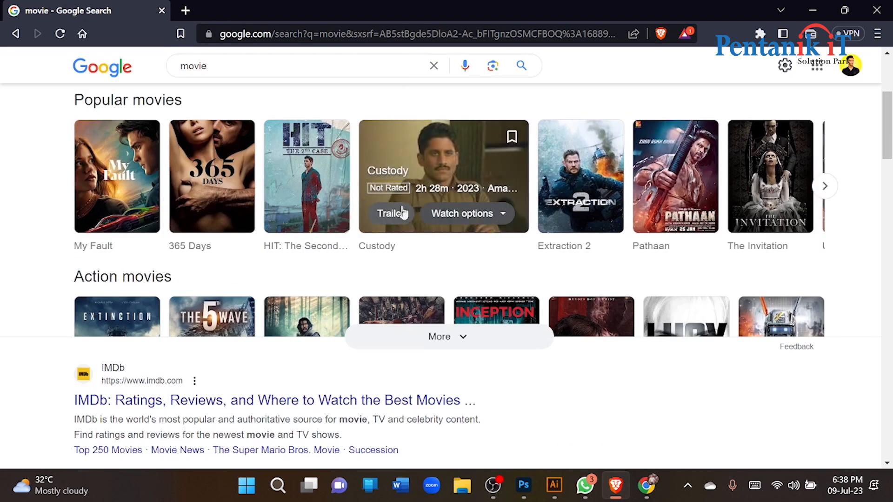
{"action": "scroll", "coordinate": [402, 214], "scroll_direction": "up", "scroll_amount": 4}
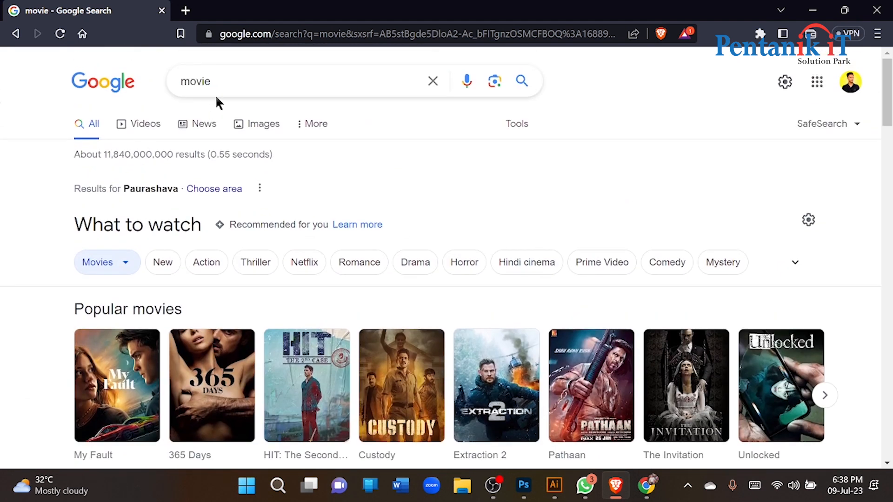
Extend the search to "movie poster" and show the image results.
{"action": "left_click", "coordinate": [237, 84]}
{"action": "type", "text": "poser"}
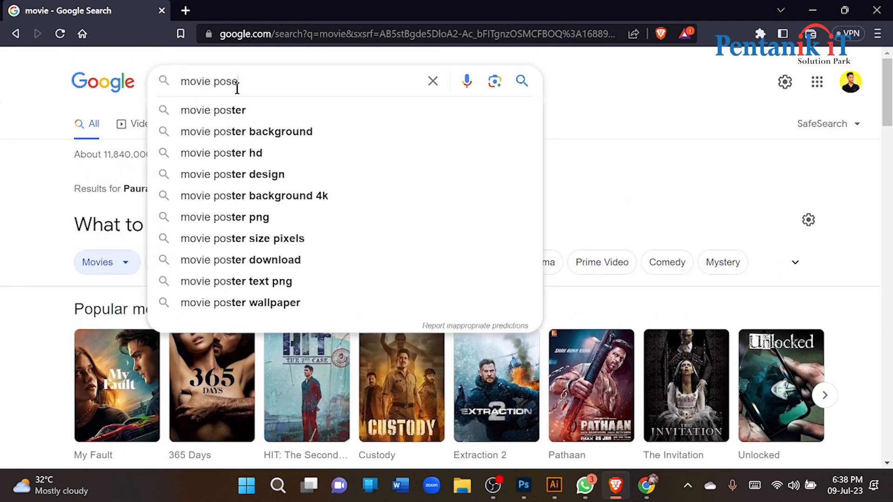
{"action": "key", "text": "BackSpace"}
{"action": "key", "text": "BackSpace"}
{"action": "type", "text": "ter"}
{"action": "key", "text": "Return"}
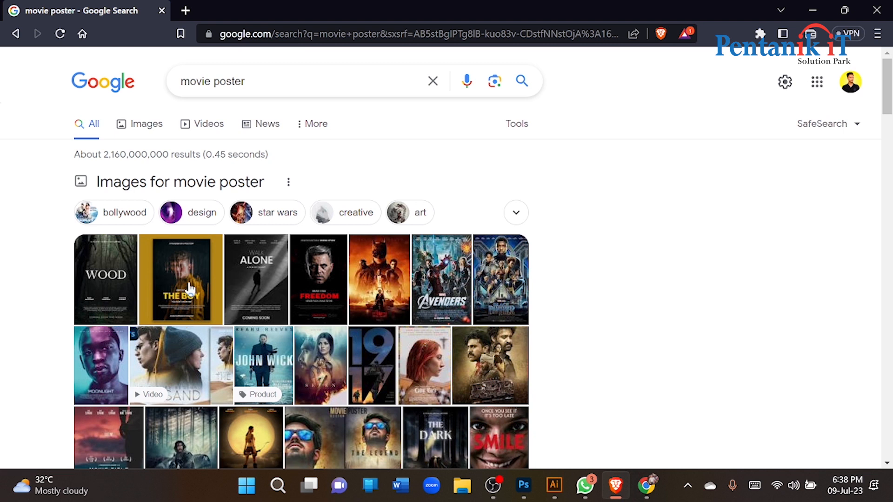
{"action": "left_click", "coordinate": [135, 131]}
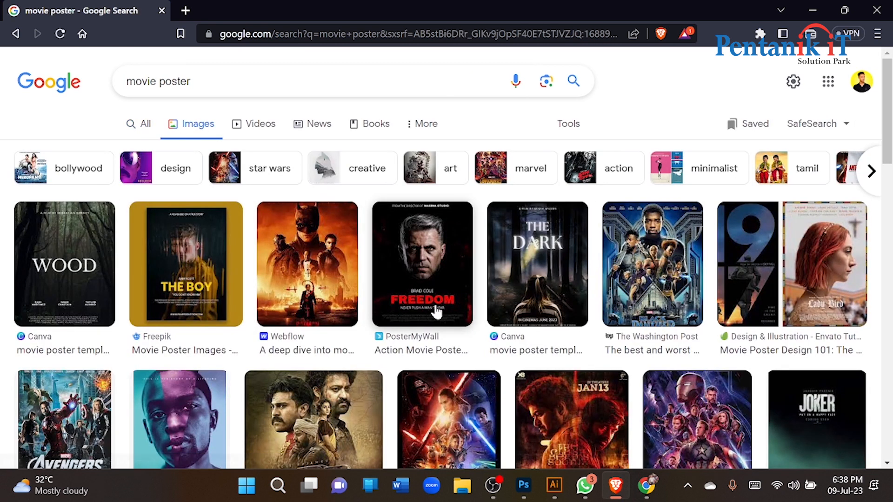
Open the preview of PosterMyWall's "Freedom" action movie poster and copy the image.
{"action": "left_click", "coordinate": [424, 270]}
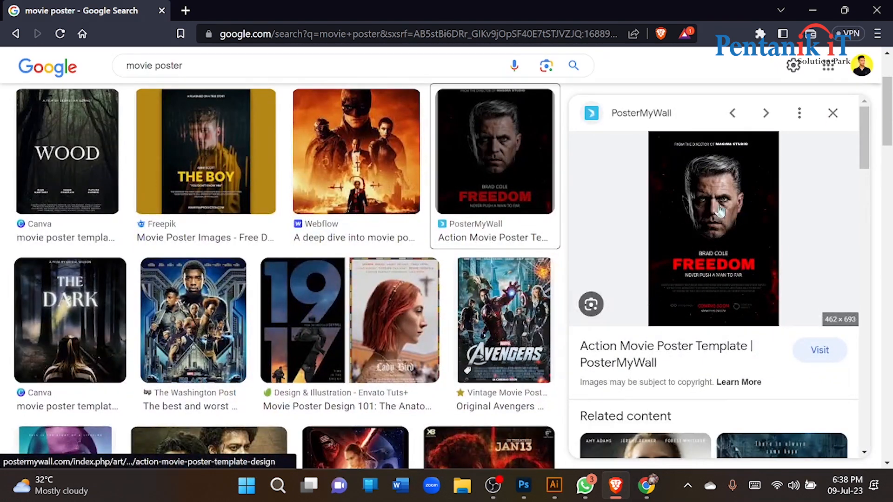
{"action": "right_click", "coordinate": [539, 206]}
{"action": "left_click", "coordinate": [587, 403]}
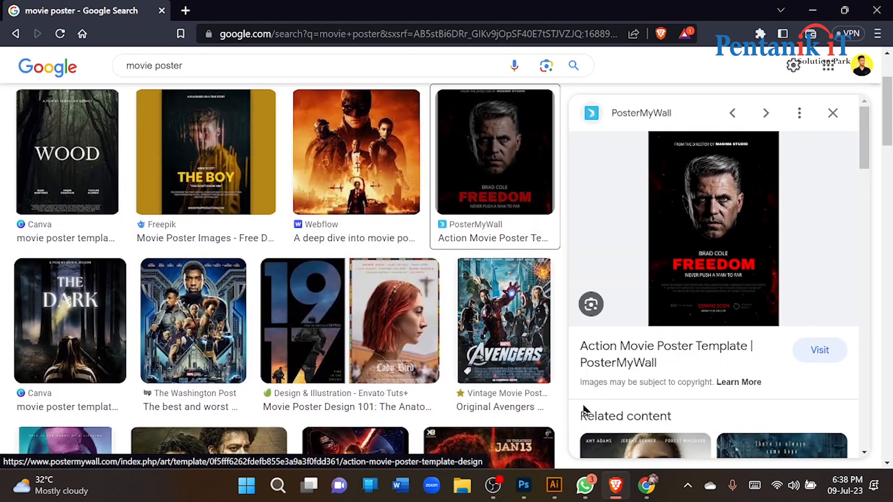
Switch to Photoshop and paste the copied poster into the blank Untitled-1 document.
{"action": "left_click", "coordinate": [554, 485]}
{"action": "left_click", "coordinate": [524, 487]}
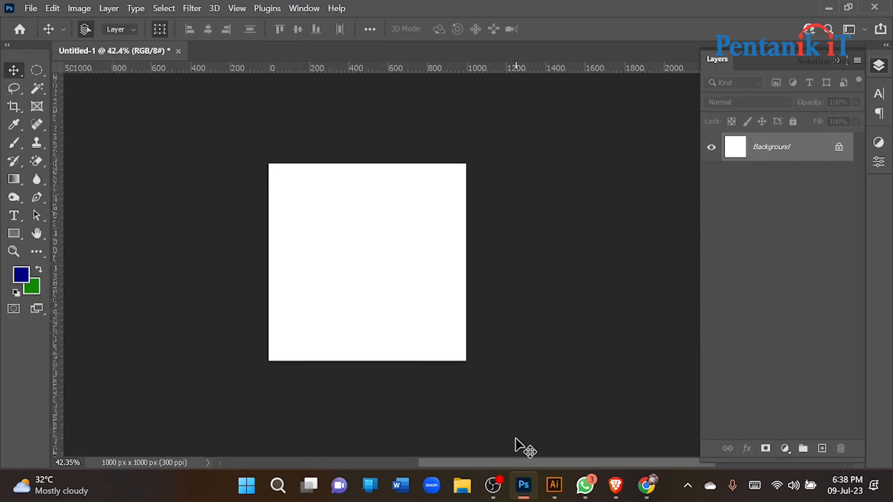
{"action": "key", "text": "ctrl+v"}
{"action": "scroll", "coordinate": [396, 326], "scroll_direction": "up", "scroll_amount": 5}
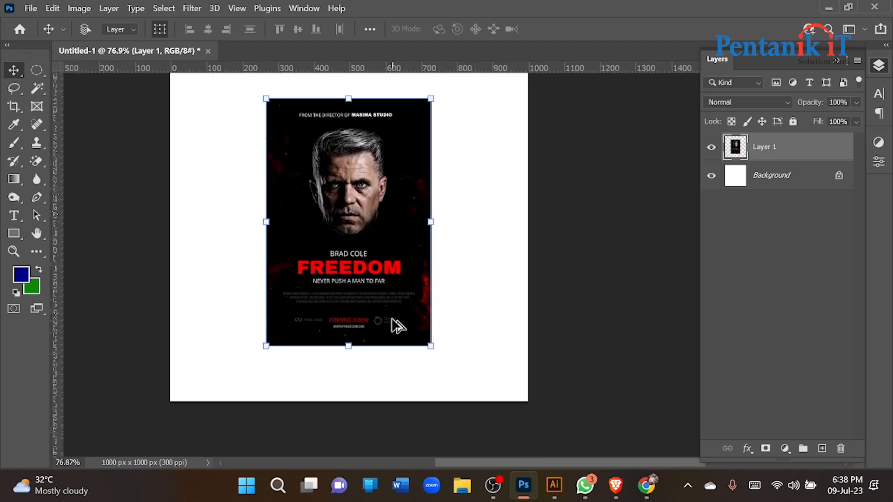
{"action": "scroll", "coordinate": [396, 326], "scroll_direction": "up", "scroll_amount": 3}
{"action": "scroll", "coordinate": [340, 225], "scroll_direction": "up", "scroll_amount": 1}
Select the red FREEDOM title on the poster with the Rectangular Marquee tool.
{"action": "left_click", "coordinate": [37, 70]}
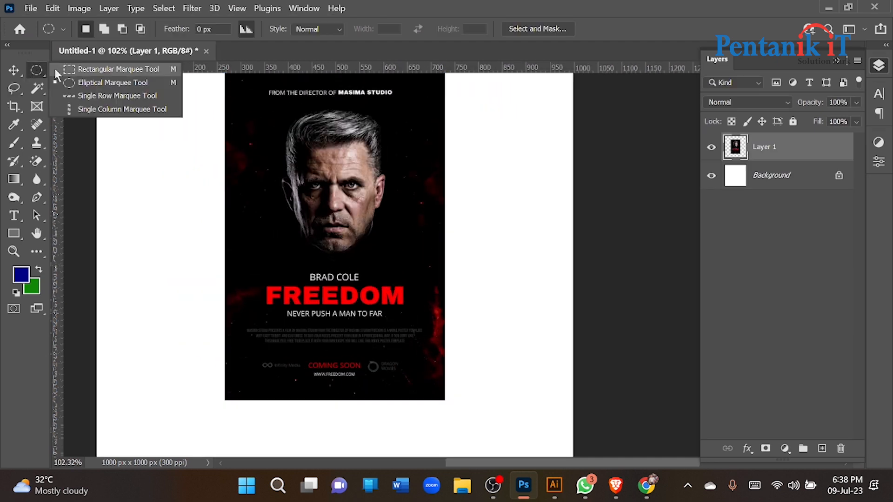
{"action": "left_click", "coordinate": [54, 69]}
{"action": "scroll", "coordinate": [336, 269], "scroll_direction": "up", "scroll_amount": 4}
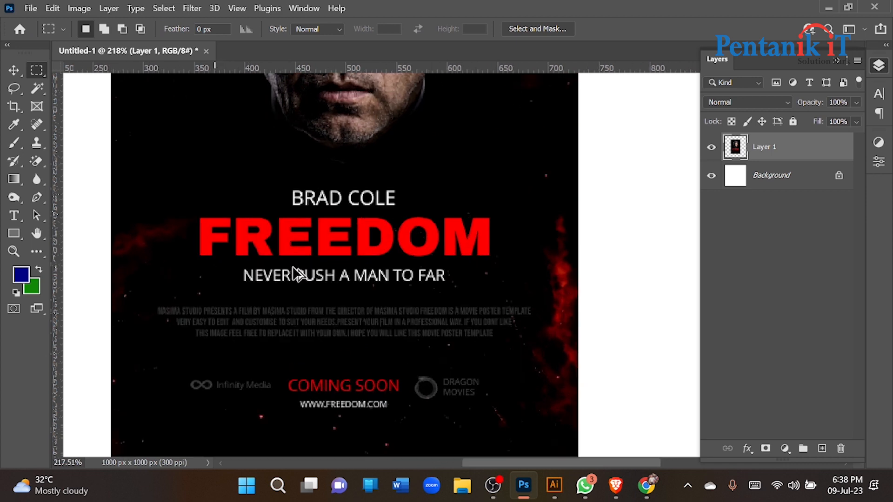
{"action": "scroll", "coordinate": [295, 273], "scroll_direction": "up", "scroll_amount": 2}
{"action": "left_click_drag", "start_coordinate": [181, 209], "coordinate": [518, 262]}
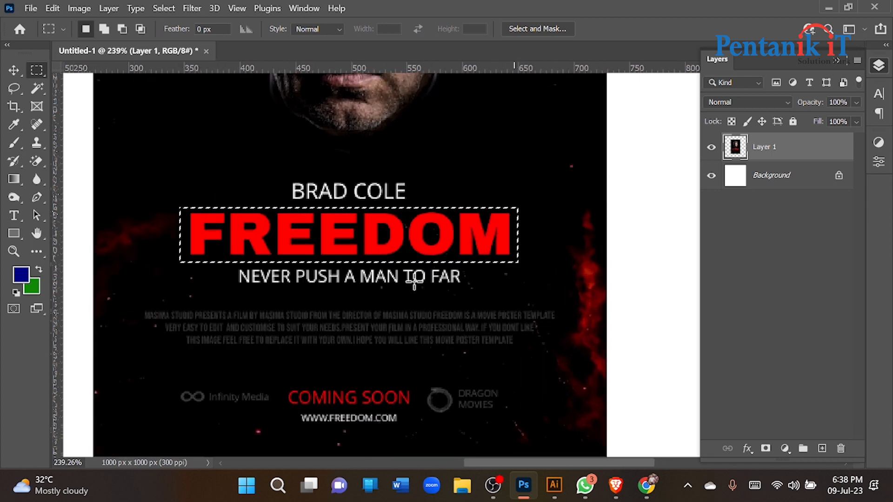
{"action": "right_click", "coordinate": [252, 246]}
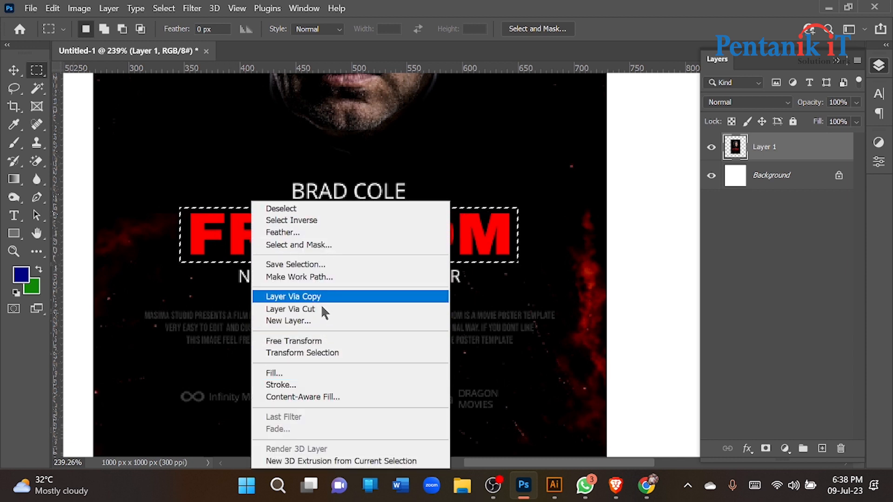
{"action": "left_click", "coordinate": [317, 397]}
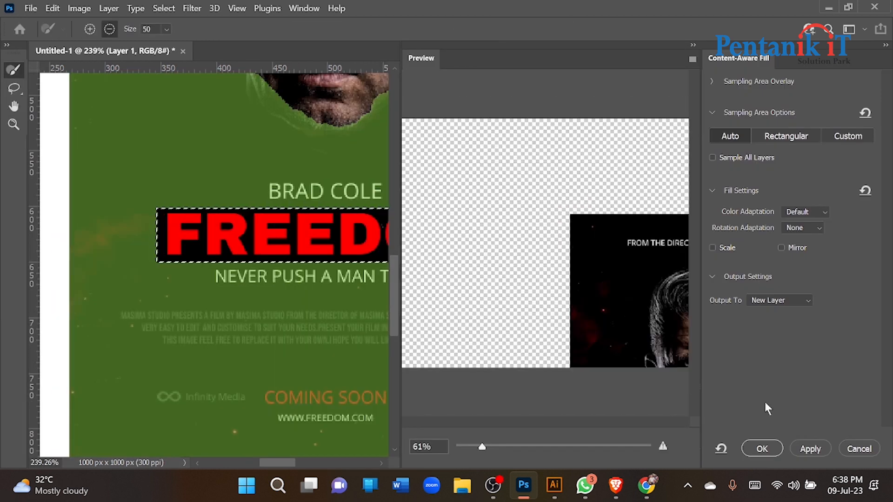
{"action": "left_click", "coordinate": [850, 452]}
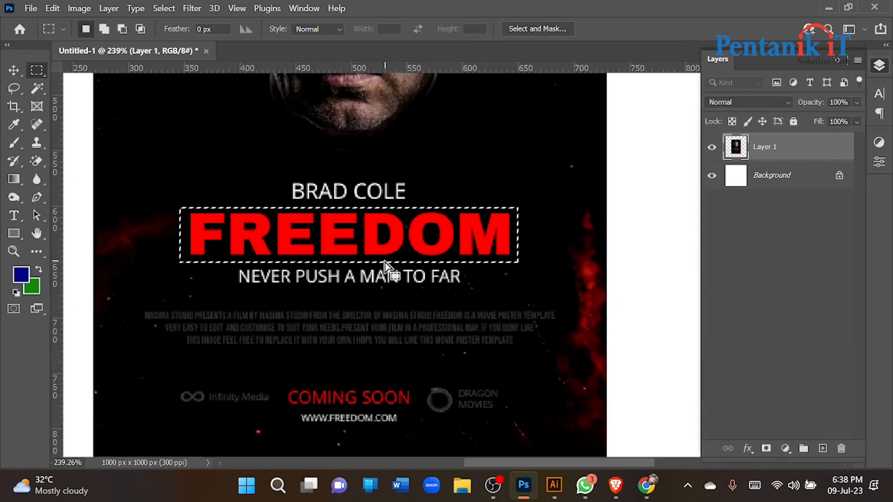
{"action": "right_click", "coordinate": [360, 247]}
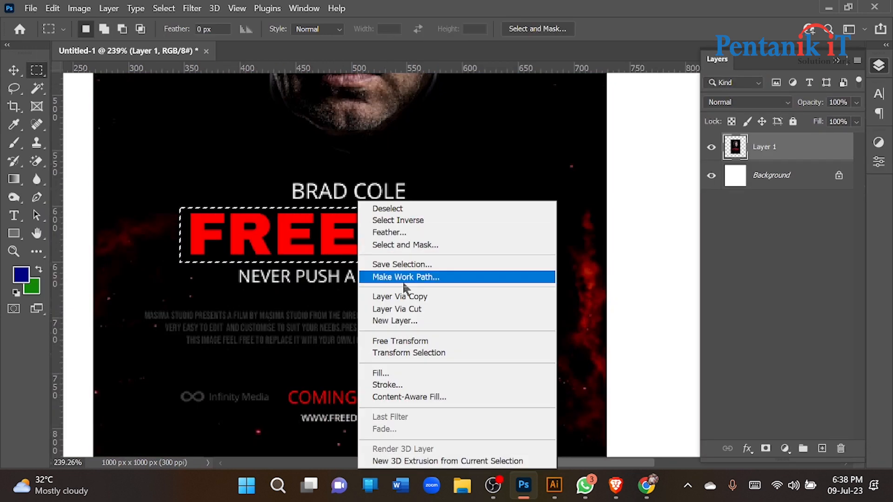
{"action": "left_click", "coordinate": [386, 376]}
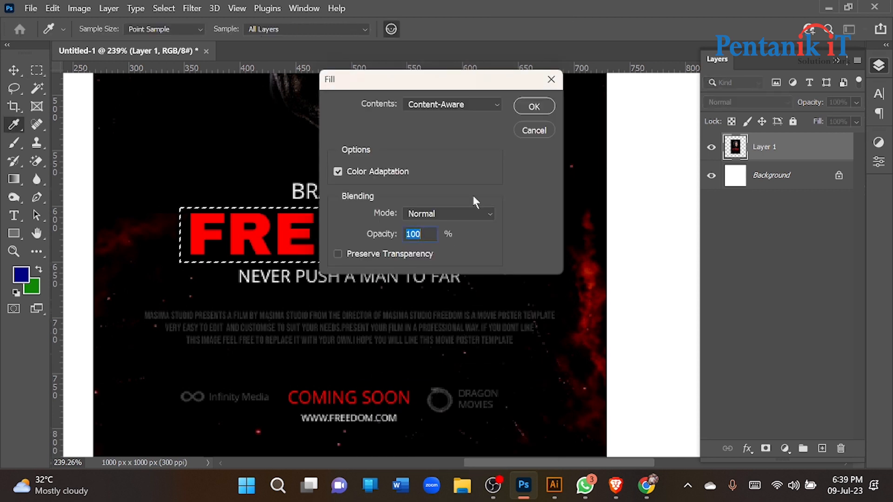
{"action": "left_click_drag", "start_coordinate": [404, 72], "coordinate": [563, 95]}
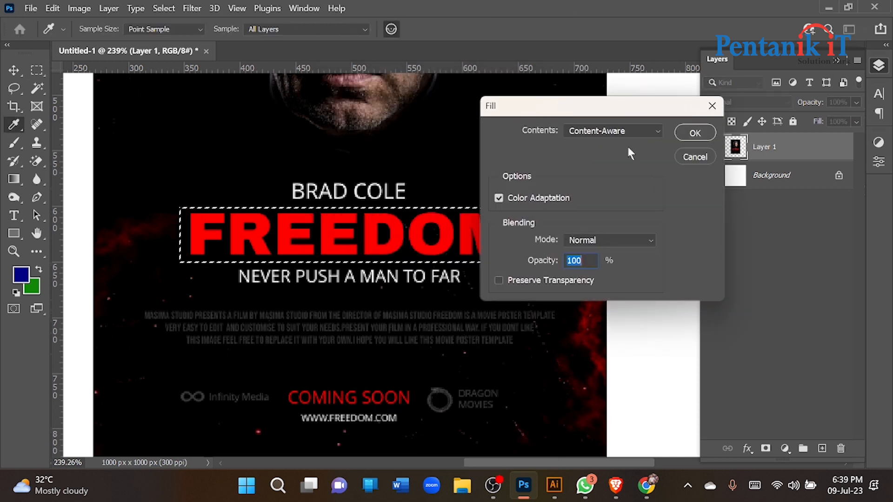
{"action": "left_click", "coordinate": [694, 152]}
Remove the selected FREEDOM title with a Content-Aware fill in Normal mode at 100% opacity, and clear the selection.
{"action": "right_click", "coordinate": [419, 236]}
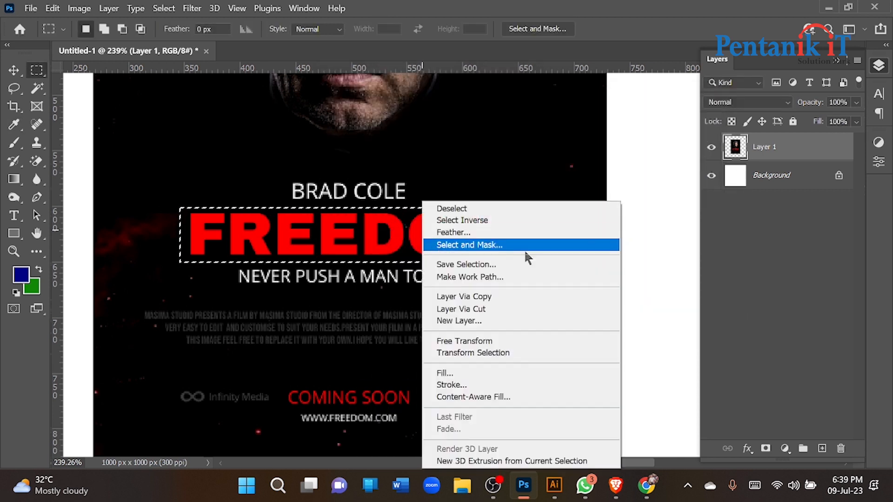
{"action": "left_click", "coordinate": [507, 375]}
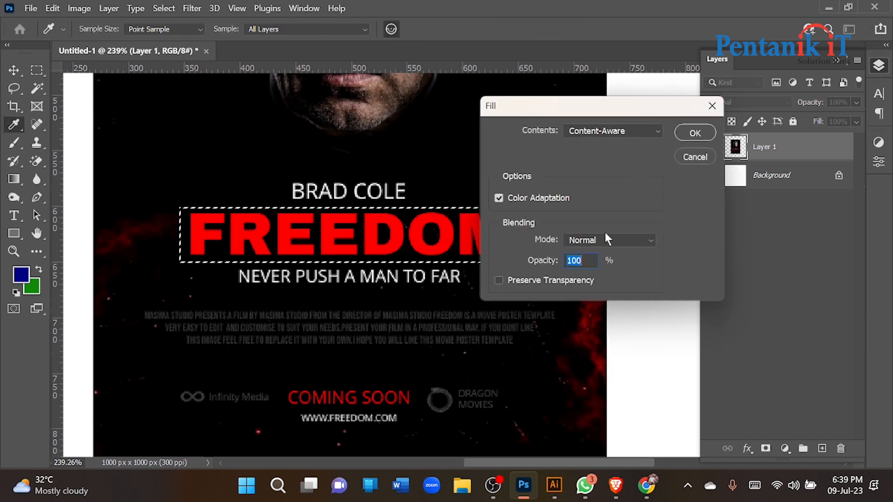
{"action": "left_click", "coordinate": [695, 133]}
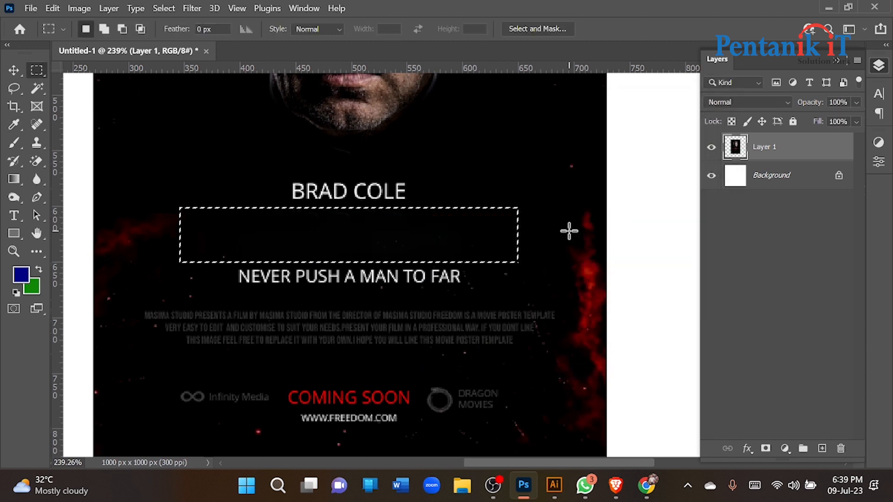
{"action": "key", "text": "ctrl+d"}
Undo the deselection and the Content-Aware fill on the title.
{"action": "key", "text": "ctrl+z"}
{"action": "key", "text": "ctrl+z"}
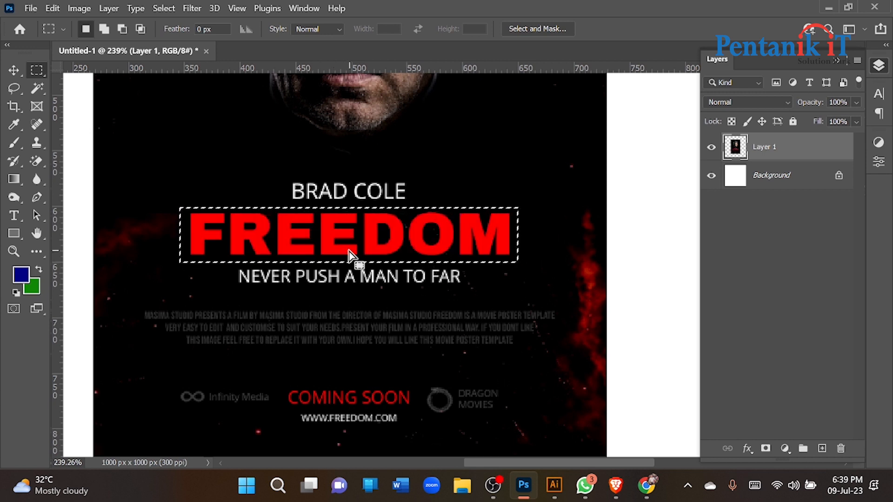
{"action": "key", "text": "shift"}
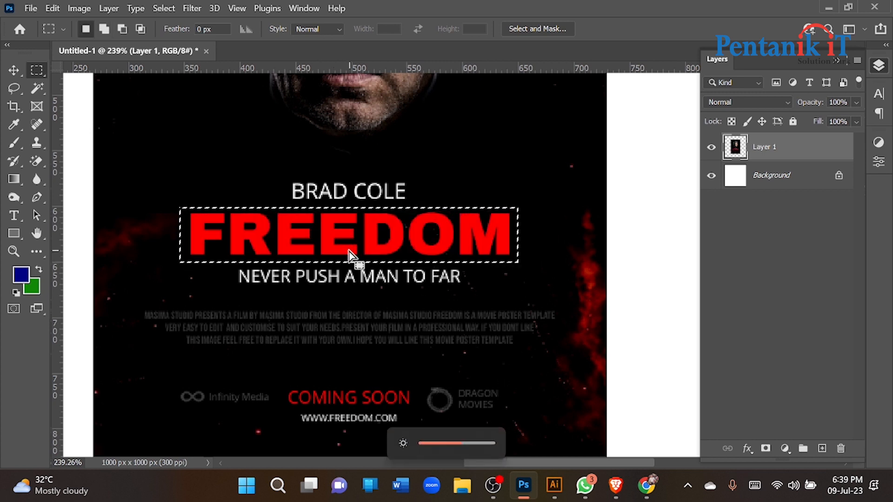
Reselect the red FREEDOM title with a rectangular marquee and remove it with a Content-Aware fill in Normal mode at 100% opacity.
{"action": "left_click", "coordinate": [368, 259]}
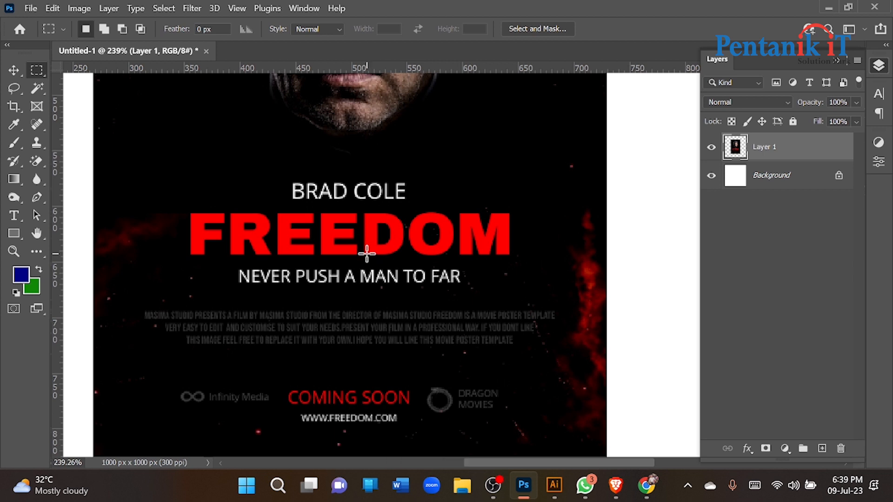
{"action": "left_click_drag", "start_coordinate": [184, 209], "coordinate": [515, 263]}
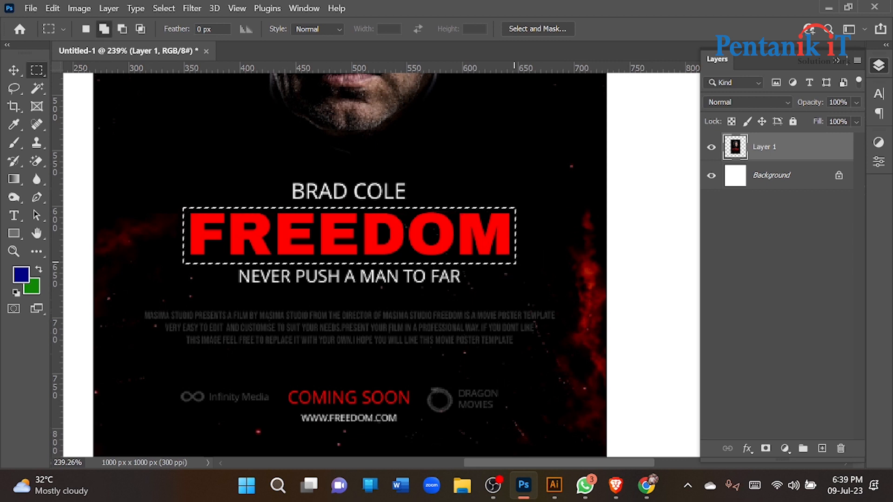
{"action": "key", "text": "shift+F5"}
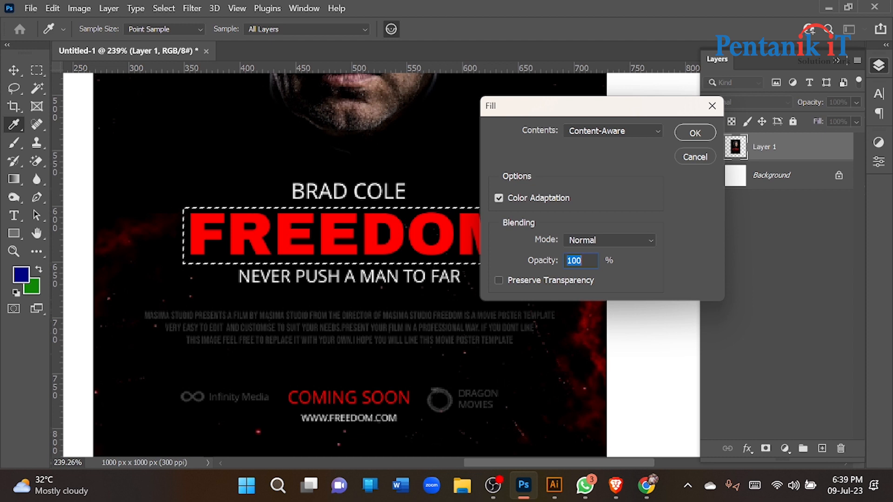
{"action": "left_click", "coordinate": [698, 159]}
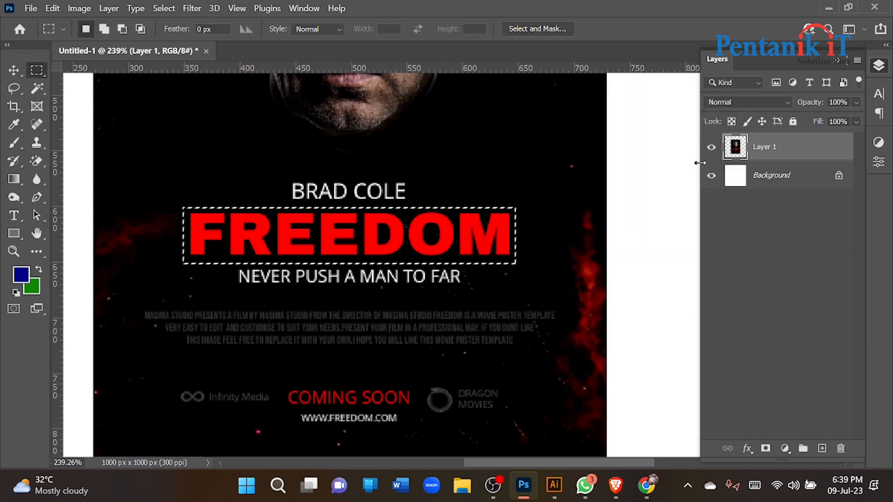
{"action": "key", "text": "shift+F5"}
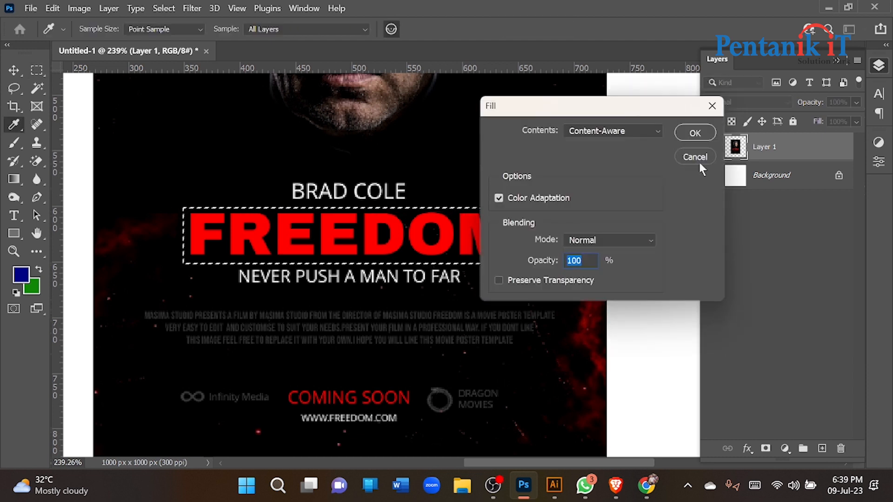
{"action": "mouse_move", "coordinate": [541, 109]}
{"action": "left_mouse_down"}
{"action": "mouse_move", "coordinate": [473, 124]}
{"action": "mouse_move", "coordinate": [604, 132]}
{"action": "mouse_move", "coordinate": [532, 97]}
{"action": "left_mouse_up"}
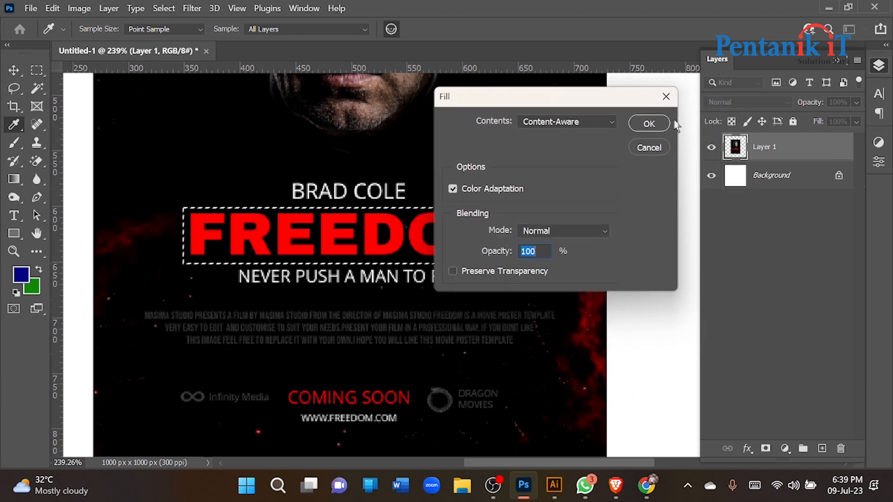
{"action": "left_click", "coordinate": [649, 123]}
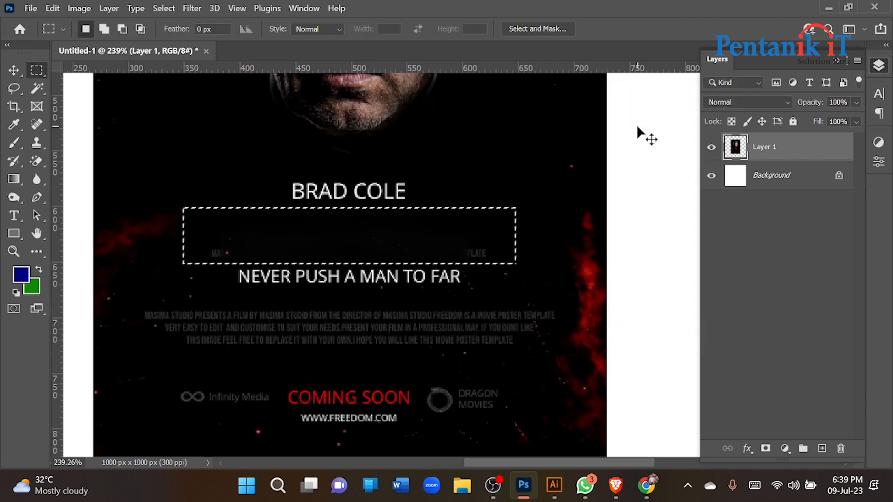
Remove the actor's name below the portrait using a rectangular marquee and a Content-Aware fill, and clear the selection.
{"action": "scroll", "coordinate": [447, 206], "scroll_direction": "down", "scroll_amount": 5}
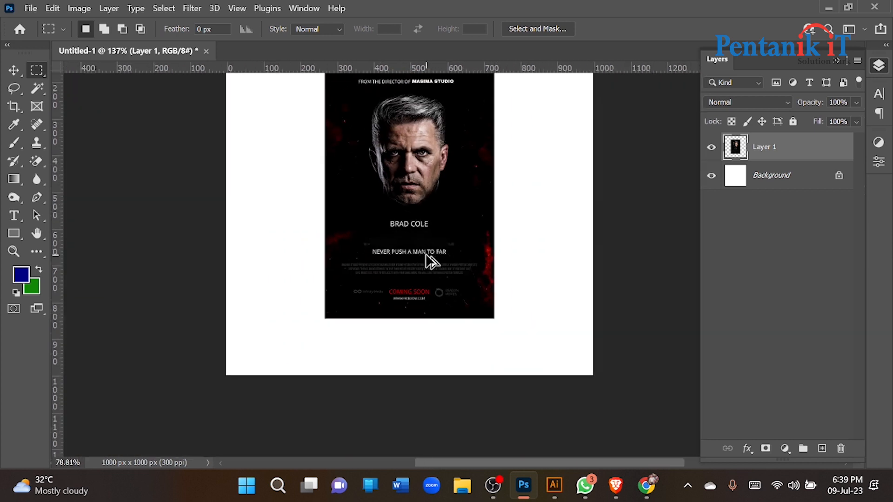
{"action": "scroll", "coordinate": [428, 261], "scroll_direction": "up", "scroll_amount": 3}
{"action": "scroll", "coordinate": [423, 246], "scroll_direction": "up", "scroll_amount": 2}
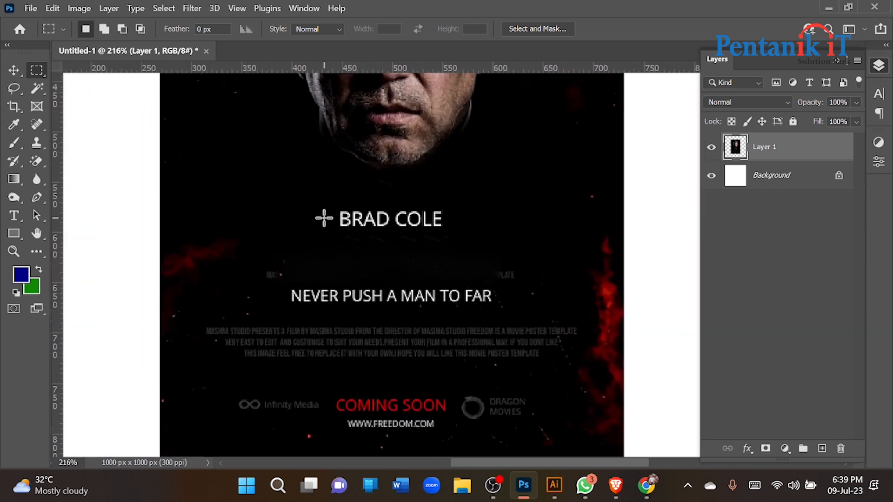
{"action": "left_click_drag", "start_coordinate": [329, 199], "coordinate": [443, 238]}
{"action": "right_click", "coordinate": [434, 238]}
{"action": "left_click", "coordinate": [469, 375]}
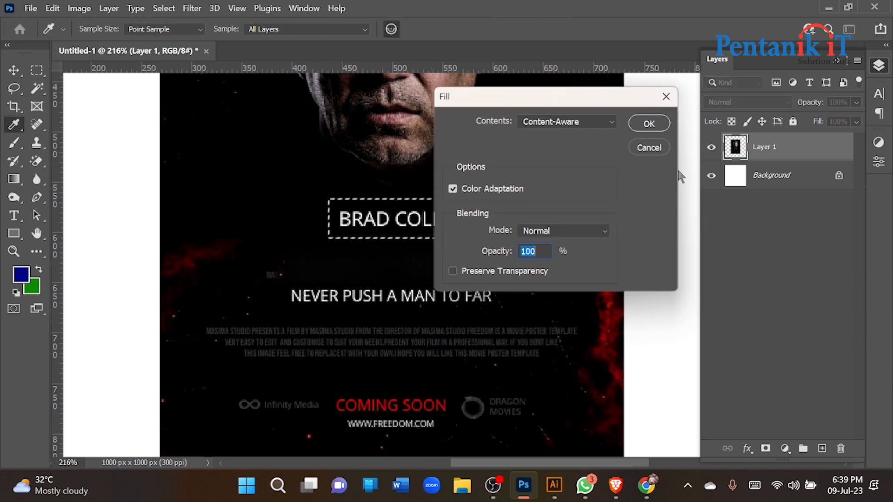
{"action": "left_click", "coordinate": [649, 125]}
{"action": "key", "text": "ctrl+d"}
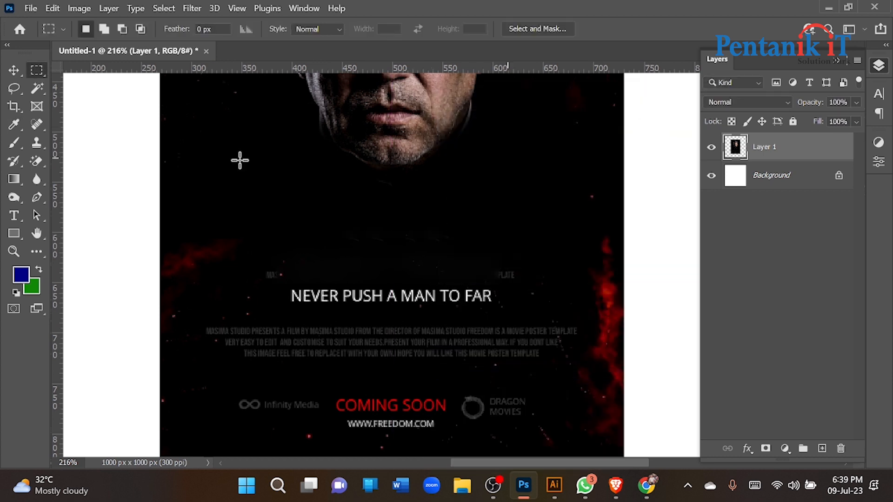
Outline the NEVER PUSH A MAN TO FAR tagline with the Content-Aware Move Tool and move it up into the cleared area below the portrait.
{"action": "right_click", "coordinate": [41, 144]}
{"action": "right_click", "coordinate": [44, 125]}
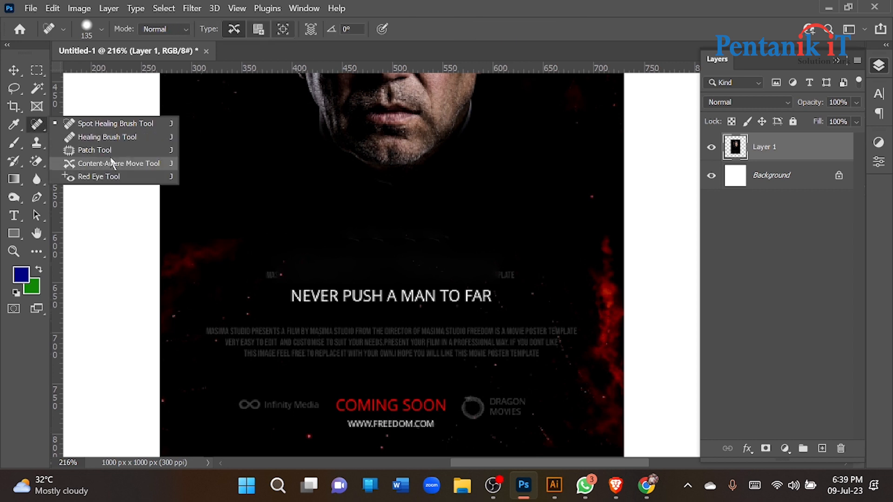
{"action": "left_click", "coordinate": [100, 162]}
{"action": "scroll", "coordinate": [259, 252], "scroll_direction": "down", "scroll_amount": 2}
{"action": "mouse_move", "coordinate": [303, 234]}
{"action": "left_mouse_down"}
{"action": "mouse_move", "coordinate": [275, 249]}
{"action": "mouse_move", "coordinate": [295, 267]}
{"action": "mouse_move", "coordinate": [501, 264]}
{"action": "mouse_move", "coordinate": [495, 242]}
{"action": "mouse_move", "coordinate": [303, 236]}
{"action": "left_mouse_up"}
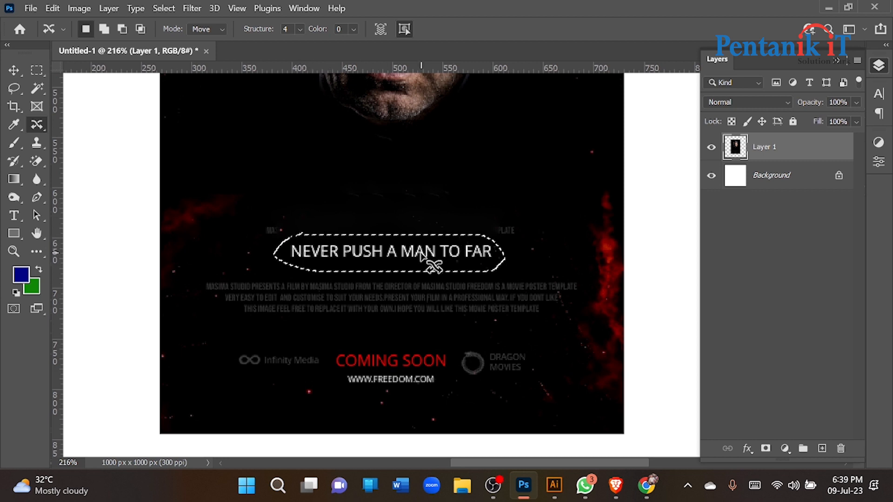
{"action": "right_click", "coordinate": [413, 255]}
{"action": "left_click_drag", "start_coordinate": [413, 254], "coordinate": [392, 214]}
{"action": "key", "text": "ctrl+z"}
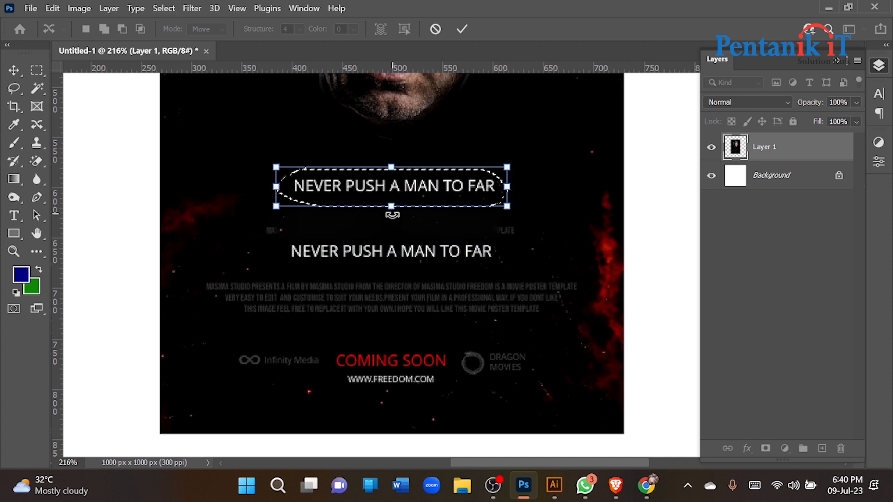
{"action": "left_click", "coordinate": [462, 29]}
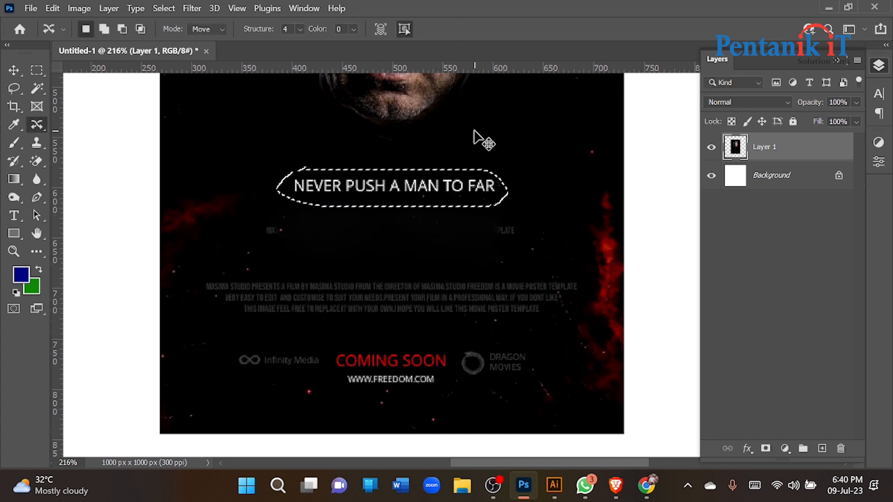
Undo the tagline's move, outline the text again and move it up and to the right with Content-Aware Move.
{"action": "key", "text": "ctrl+z"}
{"action": "key", "text": "ctrl+d"}
{"action": "left_click_drag", "start_coordinate": [357, 253], "coordinate": [362, 200]}
{"action": "mouse_move", "coordinate": [401, 230]}
{"action": "left_mouse_down"}
{"action": "mouse_move", "coordinate": [295, 238]}
{"action": "mouse_move", "coordinate": [285, 258]}
{"action": "mouse_move", "coordinate": [479, 273]}
{"action": "mouse_move", "coordinate": [495, 256]}
{"action": "mouse_move", "coordinate": [471, 235]}
{"action": "mouse_move", "coordinate": [399, 230]}
{"action": "left_mouse_up"}
{"action": "mouse_move", "coordinate": [442, 253]}
{"action": "left_mouse_down"}
{"action": "mouse_move", "coordinate": [409, 161]}
{"action": "mouse_move", "coordinate": [475, 192]}
{"action": "mouse_move", "coordinate": [464, 206]}
{"action": "left_mouse_up"}
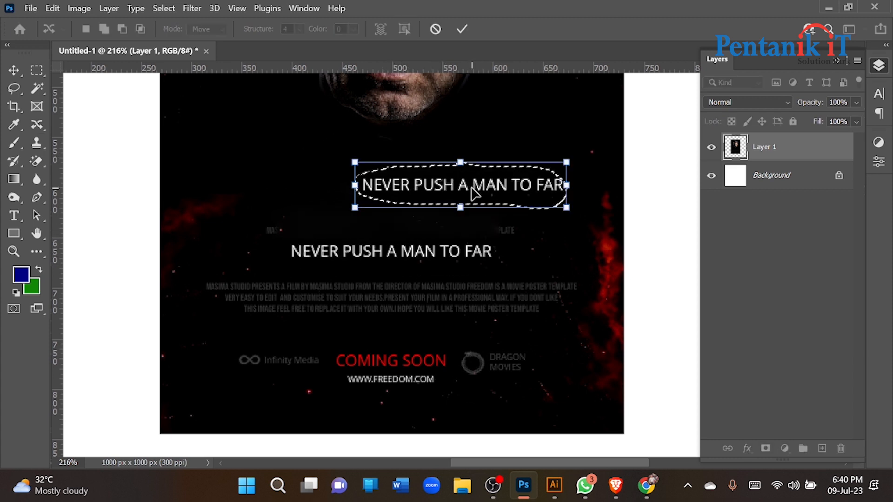
{"action": "left_click", "coordinate": [465, 28]}
{"action": "key", "text": "ctrl+d"}
Step back and forward through the tagline's last Content-Aware move, and clear the selection.
{"action": "mouse_move", "coordinate": [452, 186]}
{"action": "left_mouse_down"}
{"action": "mouse_move", "coordinate": [396, 237]}
{"action": "mouse_move", "coordinate": [361, 247]}
{"action": "left_mouse_up"}
{"action": "key", "text": "ctrl+z"}
{"action": "key", "text": "ctrl+z"}
{"action": "key", "text": "ctrl+z"}
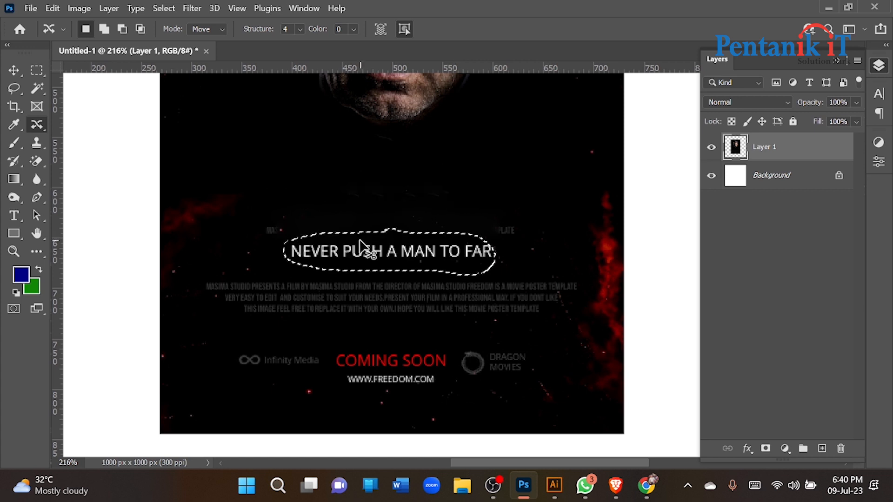
{"action": "key", "text": "ctrl+shift+z"}
{"action": "key", "text": "ctrl+d"}
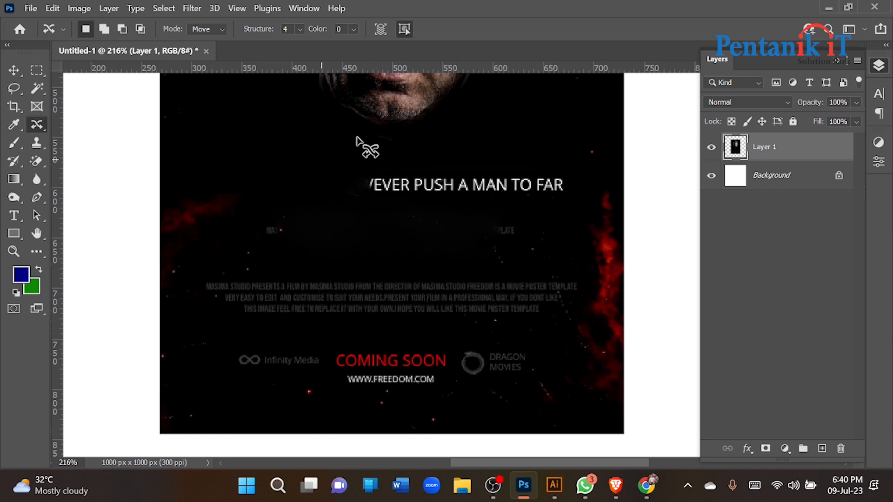
Outline the displaced tagline and use Content-Aware Move to place it on the white canvas to the right of the poster.
{"action": "mouse_move", "coordinate": [363, 165]}
{"action": "left_mouse_down"}
{"action": "mouse_move", "coordinate": [524, 164]}
{"action": "mouse_move", "coordinate": [567, 182]}
{"action": "mouse_move", "coordinate": [362, 170]}
{"action": "mouse_move", "coordinate": [492, 215]}
{"action": "mouse_move", "coordinate": [558, 158]}
{"action": "left_mouse_up"}
{"action": "key", "text": "ctrl+d"}
{"action": "scroll", "coordinate": [463, 205], "scroll_direction": "down", "scroll_amount": 5}
{"action": "mouse_move", "coordinate": [463, 201]}
{"action": "left_mouse_down"}
{"action": "mouse_move", "coordinate": [634, 215]}
{"action": "mouse_move", "coordinate": [677, 189]}
{"action": "left_mouse_up"}
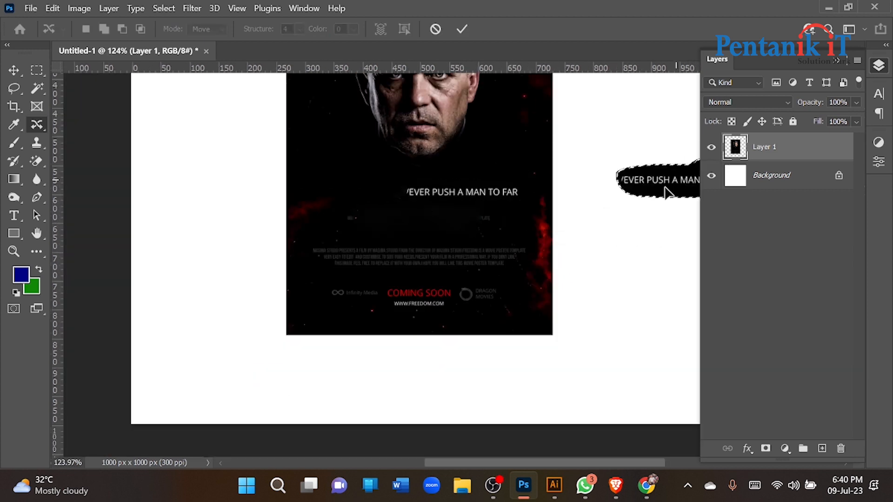
{"action": "left_click", "coordinate": [462, 28]}
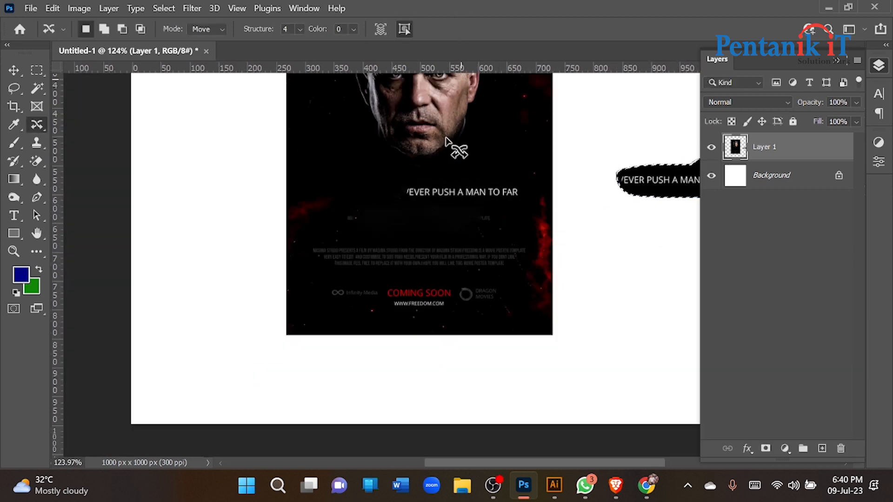
{"action": "scroll", "coordinate": [454, 223], "scroll_direction": "up", "scroll_amount": 3}
{"action": "scroll", "coordinate": [463, 245], "scroll_direction": "up", "scroll_amount": 4}
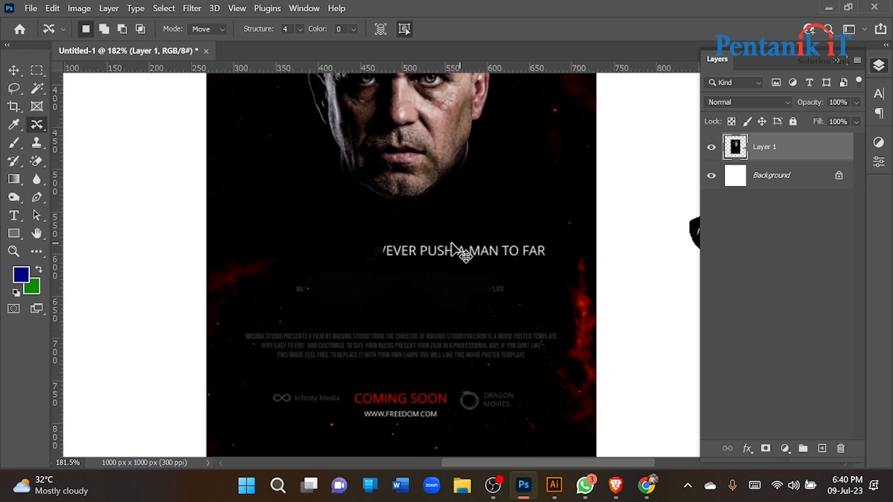
Shift the poster layer to the left and slightly down on the canvas with the Move tool.
{"action": "left_click", "coordinate": [14, 70]}
{"action": "left_click_drag", "start_coordinate": [416, 241], "coordinate": [284, 264]}
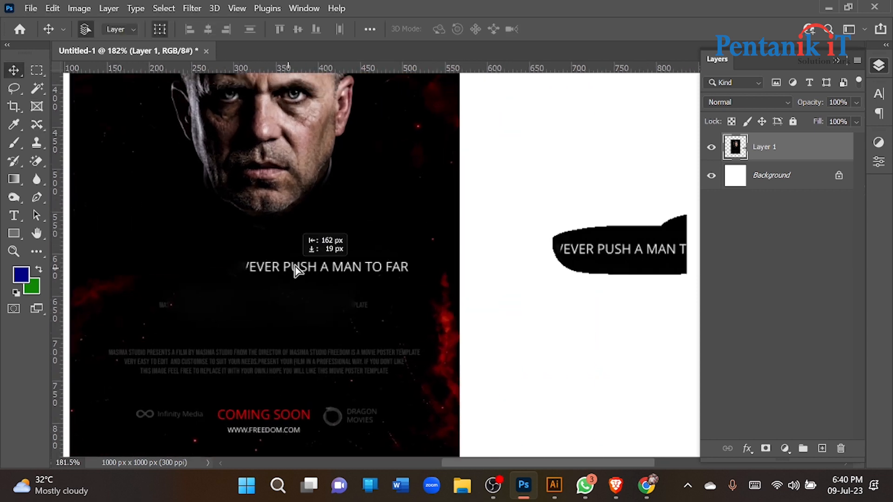
{"action": "scroll", "coordinate": [588, 271], "scroll_direction": "down", "scroll_amount": 1}
{"action": "scroll", "coordinate": [587, 271], "scroll_direction": "down", "scroll_amount": 3}
{"action": "left_click_drag", "start_coordinate": [610, 247], "coordinate": [624, 270]}
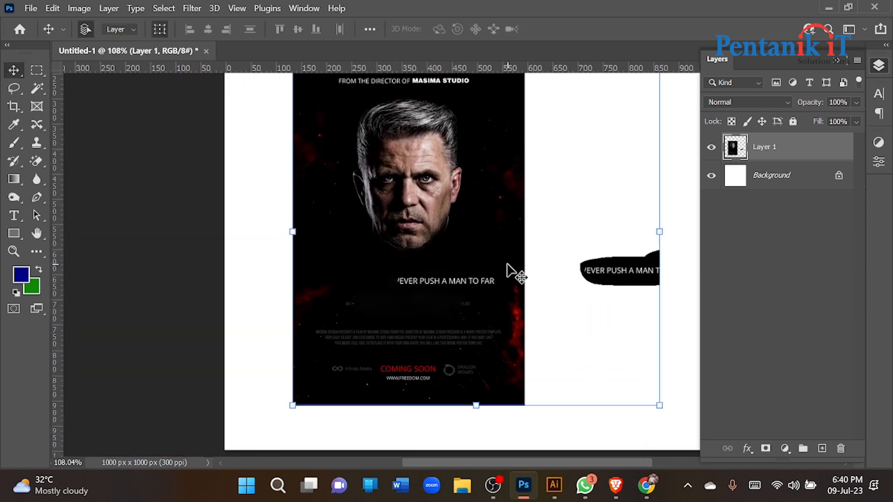
Undo the layer shift and the Content-Aware moves to restore the tagline's original position.
{"action": "key", "text": "ctrl+z"}
{"action": "key", "text": "ctrl+z"}
{"action": "key", "text": "ctrl+z"}
{"action": "key", "text": "ctrl+z"}
{"action": "key", "text": "ctrl+z"}
{"action": "key", "text": "ctrl+z"}
{"action": "key", "text": "ctrl+z"}
{"action": "key", "text": "ctrl+z"}
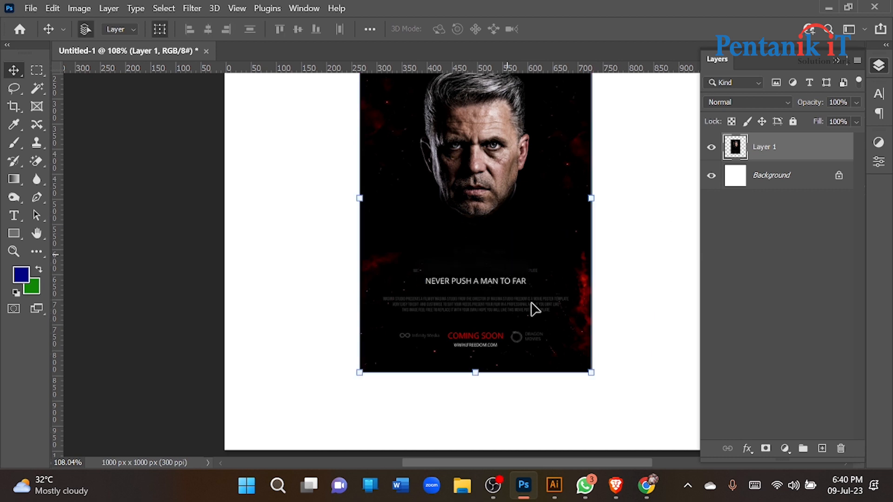
Select the NEVER PUSH A MAN TO FAR tagline with the Rectangular Marquee tool and remove it with a Content-Aware fill.
{"action": "scroll", "coordinate": [535, 308], "scroll_direction": "up", "scroll_amount": 1}
{"action": "left_click_drag", "start_coordinate": [567, 256], "coordinate": [451, 273]}
{"action": "scroll", "coordinate": [449, 323], "scroll_direction": "up", "scroll_amount": 6}
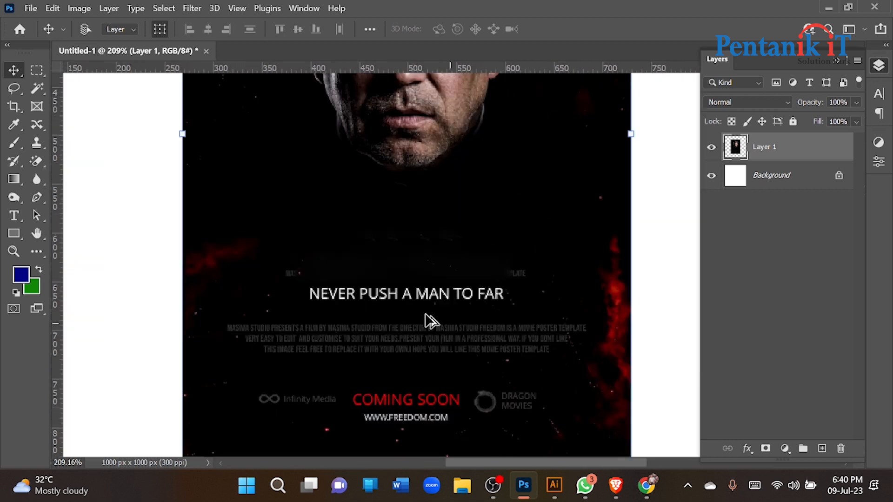
{"action": "left_click", "coordinate": [37, 70]}
{"action": "left_click_drag", "start_coordinate": [305, 273], "coordinate": [510, 314]}
{"action": "right_click", "coordinate": [473, 303]}
{"action": "left_click", "coordinate": [499, 209]}
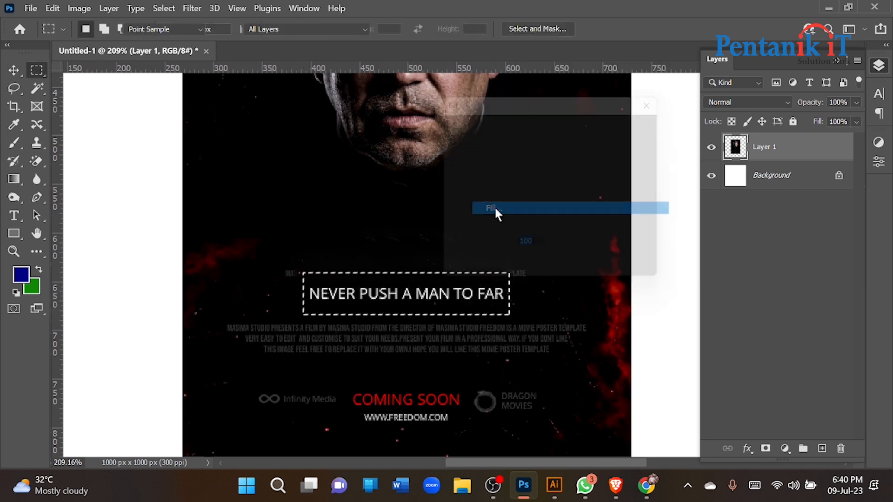
{"action": "left_click", "coordinate": [642, 121]}
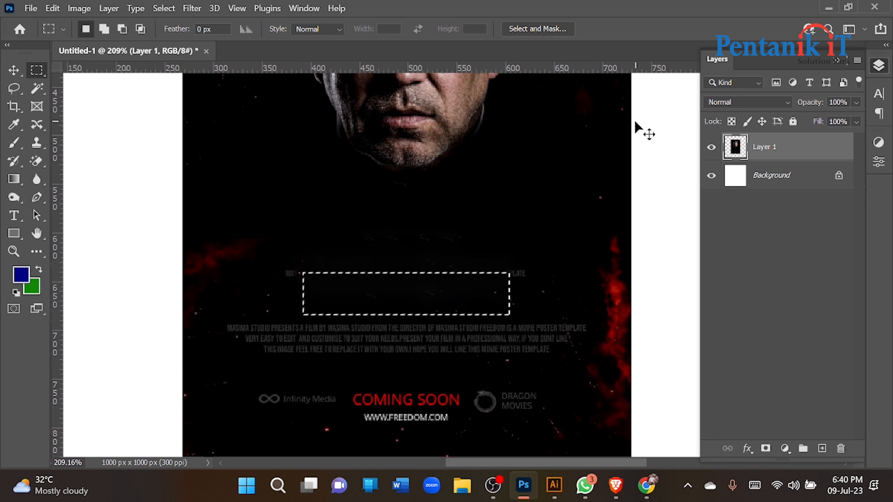
Undo the tagline's fill, restore its selection and apply the Content-Aware fill to it again.
{"action": "key", "text": "ctrl+z"}
{"action": "key", "text": "ctrl+z"}
{"action": "key", "text": "ctrl+shift+z"}
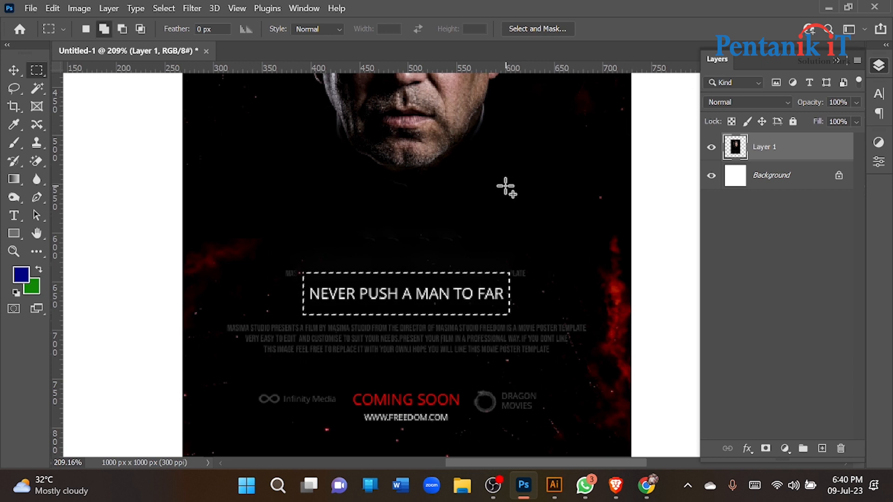
{"action": "key", "text": "shift+BackSpace"}
{"action": "key", "text": "Return"}
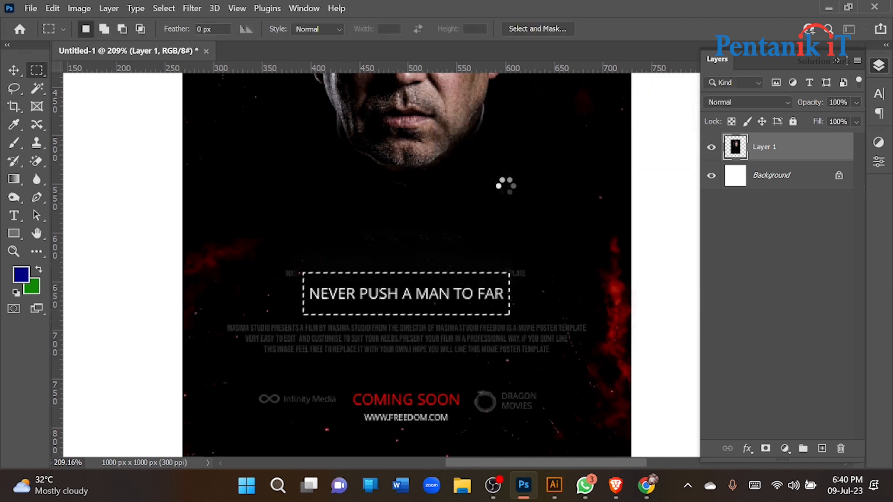
Delete the edited poster from the document with the Move tool active.
{"action": "scroll", "coordinate": [445, 218], "scroll_direction": "down", "scroll_amount": 6}
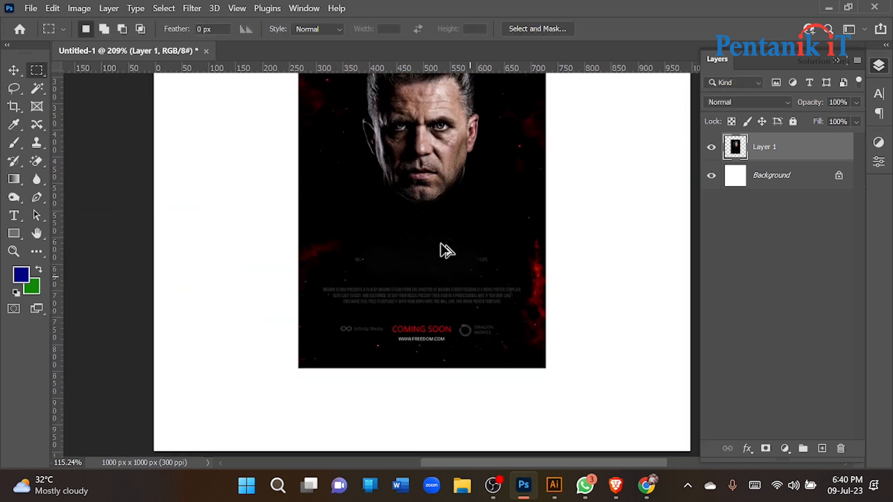
{"action": "key", "text": "v"}
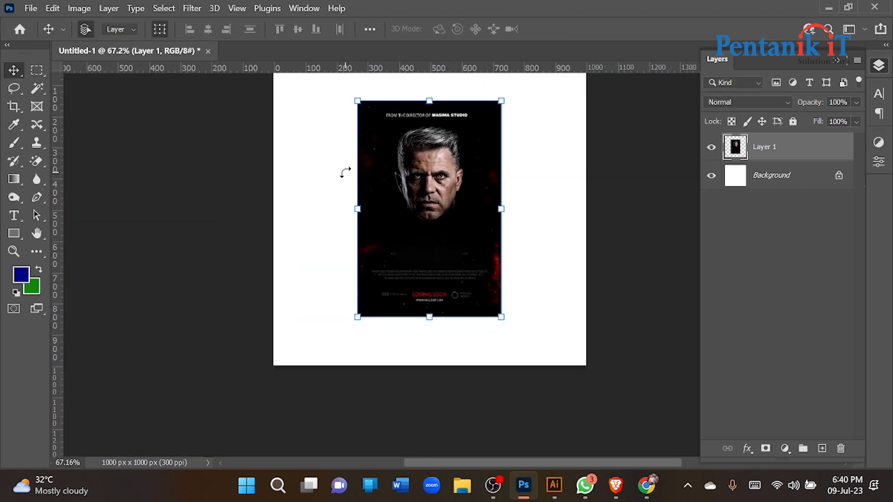
{"action": "key", "text": "Delete"}
Switch to the browser, find the THE LEGEND poster among the movie poster image results and copy its image.
{"action": "left_click", "coordinate": [616, 487]}
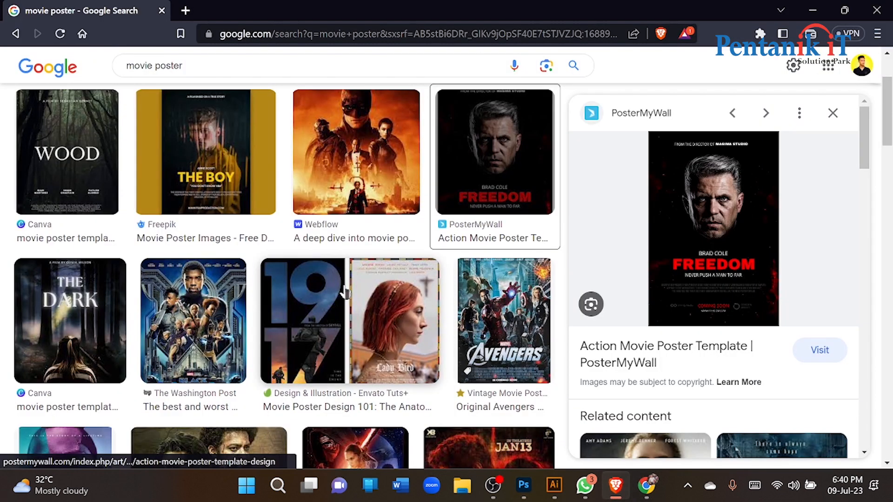
{"action": "left_click", "coordinate": [208, 160]}
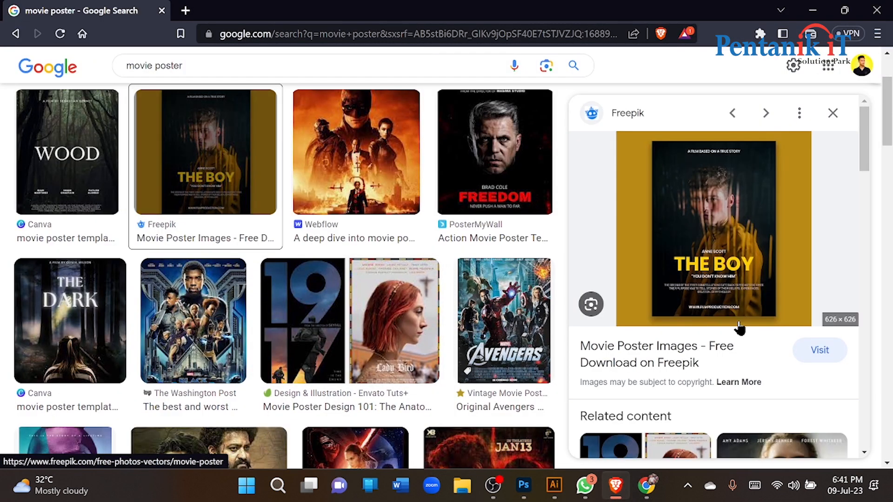
{"action": "scroll", "coordinate": [729, 305], "scroll_direction": "down", "scroll_amount": 5}
{"action": "scroll", "coordinate": [398, 235], "scroll_direction": "down", "scroll_amount": 12}
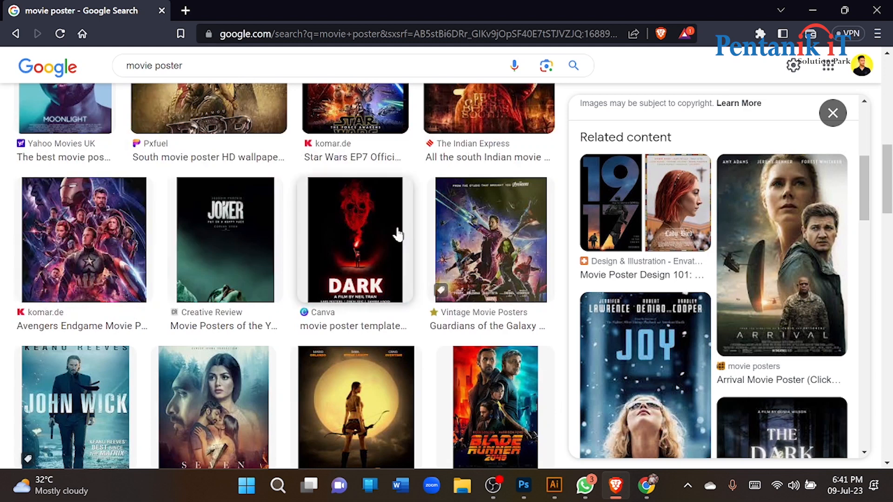
{"action": "scroll", "coordinate": [399, 234], "scroll_direction": "down", "scroll_amount": 5}
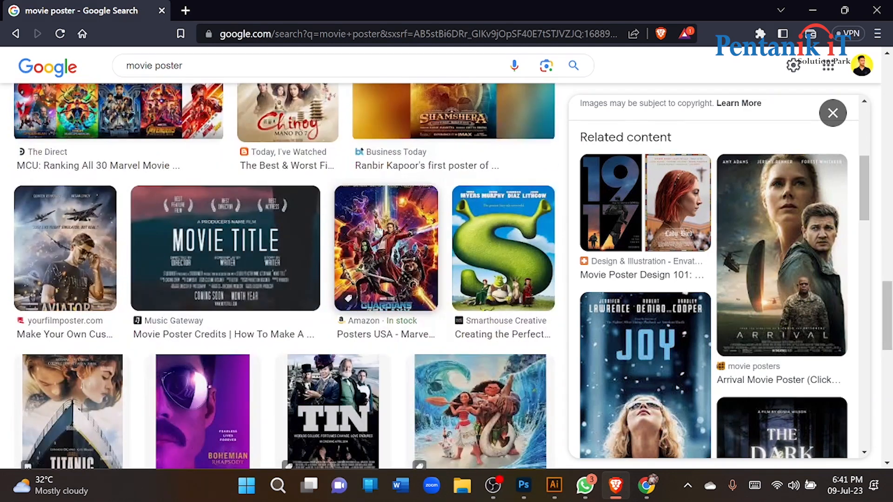
{"action": "scroll", "coordinate": [387, 233], "scroll_direction": "down", "scroll_amount": 6}
{"action": "left_click", "coordinate": [374, 230]}
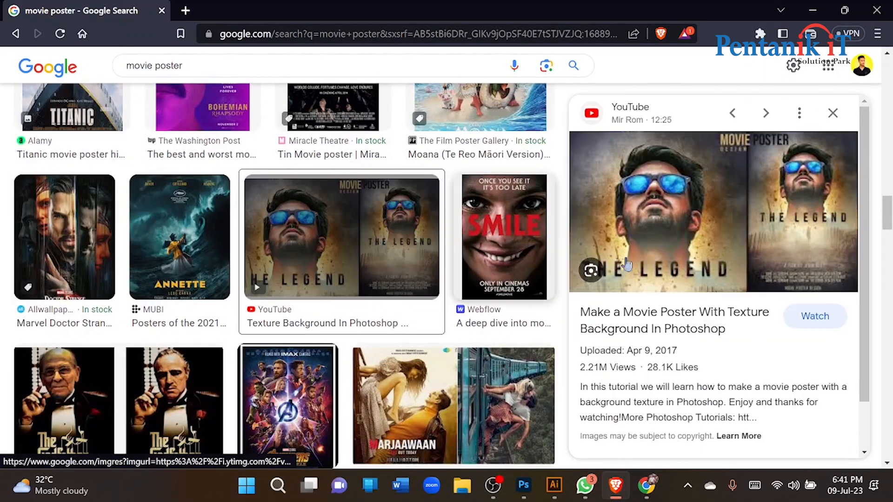
{"action": "right_click", "coordinate": [764, 210]}
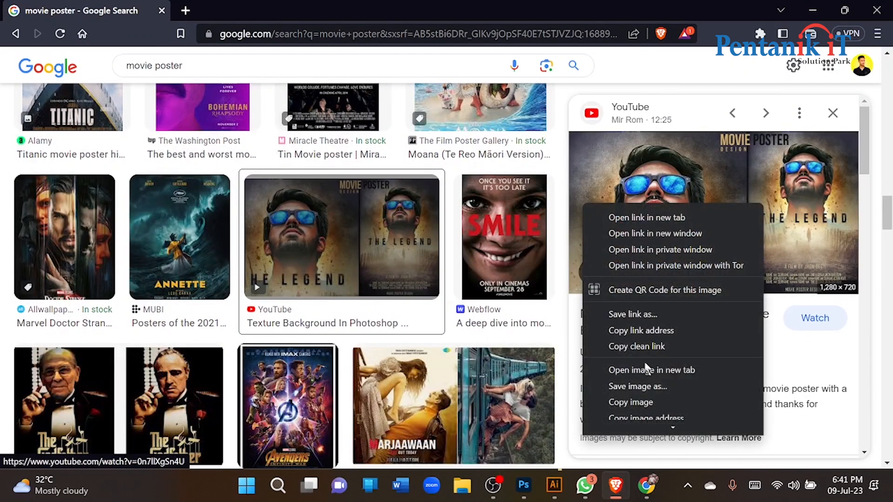
{"action": "left_click", "coordinate": [638, 401]}
Switch back to Photoshop, paste the THE LEGEND poster image and reposition it so the larger poster lies on the canvas.
{"action": "left_click", "coordinate": [554, 486]}
{"action": "left_click", "coordinate": [517, 487]}
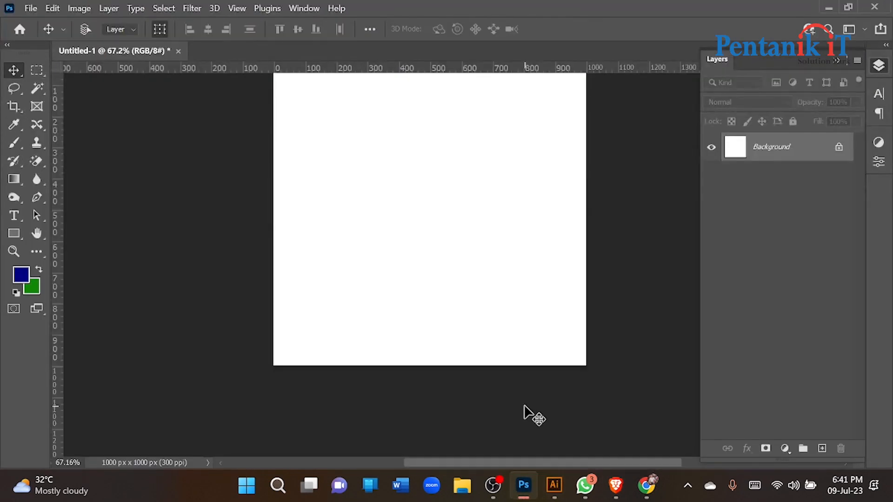
{"action": "key", "text": "ctrl+v"}
{"action": "left_click_drag", "start_coordinate": [475, 326], "coordinate": [337, 260]}
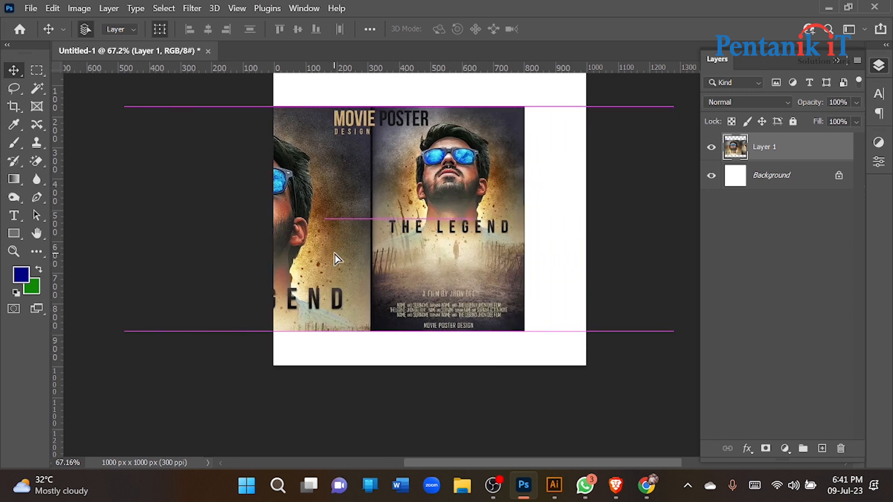
{"action": "scroll", "coordinate": [441, 244], "scroll_direction": "up", "scroll_amount": 5}
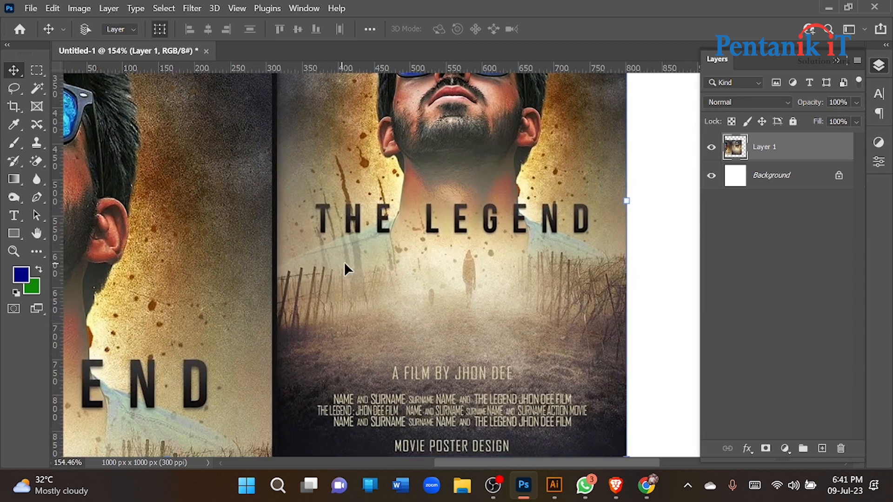
{"action": "left_click_drag", "start_coordinate": [340, 262], "coordinate": [567, 252]}
{"action": "left_click_drag", "start_coordinate": [286, 297], "coordinate": [459, 291]}
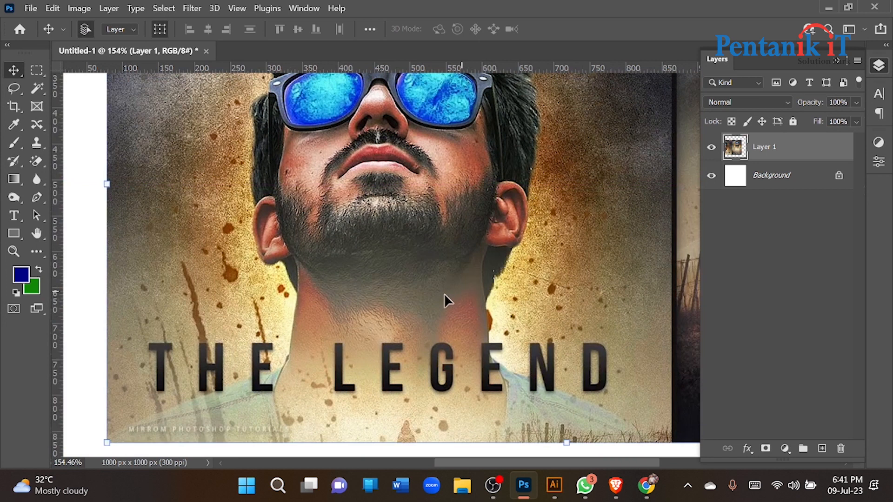
{"action": "scroll", "coordinate": [324, 292], "scroll_direction": "down", "scroll_amount": 2}
Try to remove THE from the larger poster's title with one rectangular selection and a Content-Aware fill.
{"action": "left_click", "coordinate": [36, 70]}
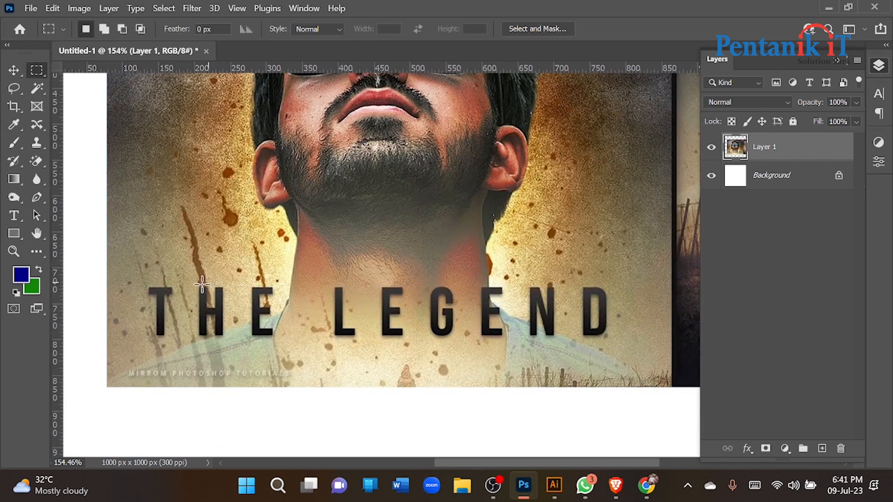
{"action": "scroll", "coordinate": [149, 299], "scroll_direction": "up", "scroll_amount": 2}
{"action": "scroll", "coordinate": [198, 300], "scroll_direction": "down", "scroll_amount": 5}
{"action": "scroll", "coordinate": [160, 290], "scroll_direction": "up", "scroll_amount": 3}
{"action": "left_click_drag", "start_coordinate": [160, 280], "coordinate": [307, 344]}
{"action": "right_click", "coordinate": [289, 329]}
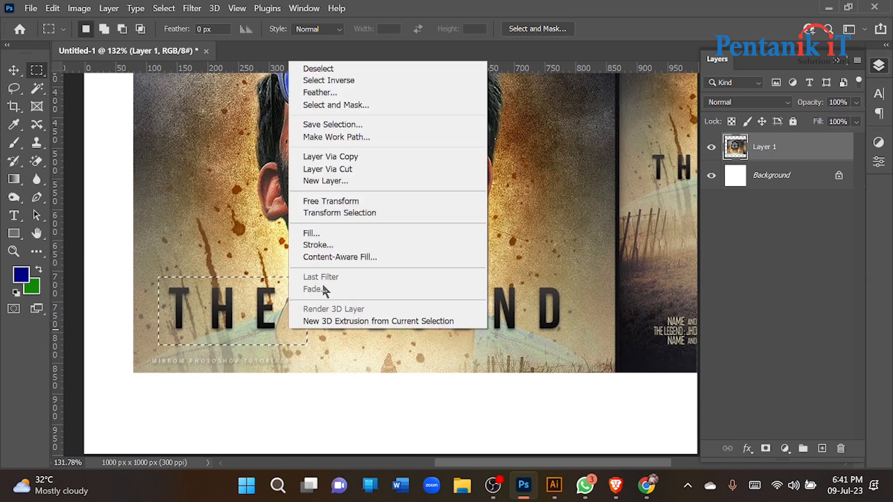
{"action": "left_click", "coordinate": [326, 234]}
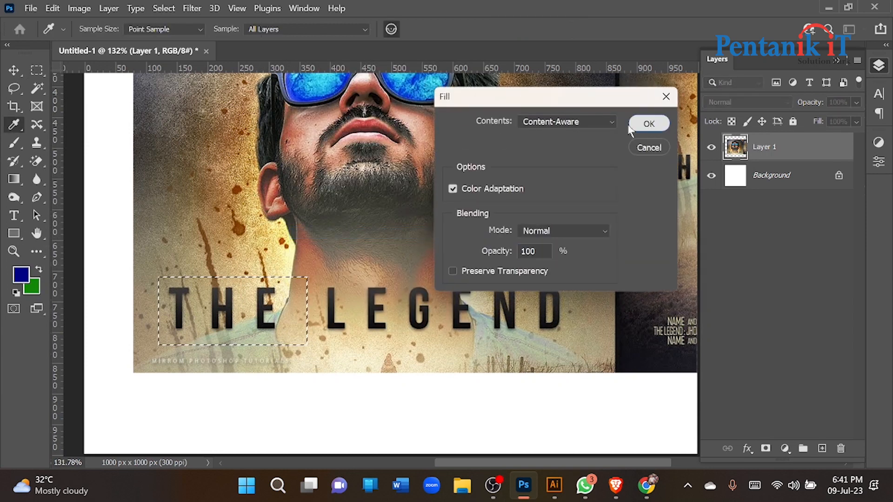
{"action": "left_click", "coordinate": [633, 124]}
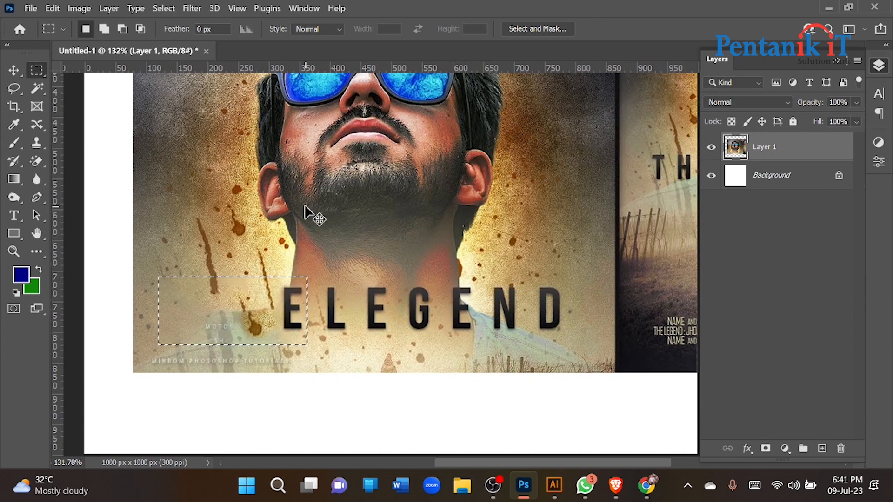
{"action": "key", "text": "ctrl+z"}
{"action": "key", "text": "ctrl+z"}
Duplicate the poster layer as a working copy, and lock and hide the original Layer 1.
{"action": "scroll", "coordinate": [191, 294], "scroll_direction": "up", "scroll_amount": 3}
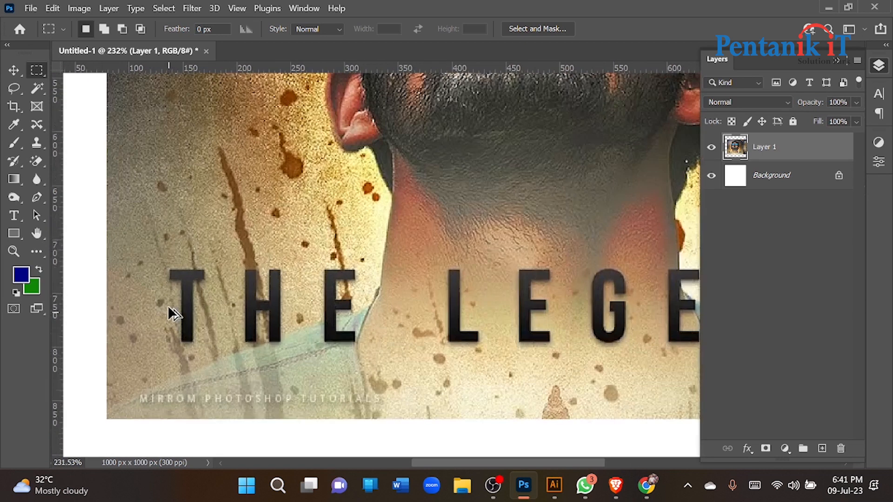
{"action": "left_click_drag", "start_coordinate": [156, 261], "coordinate": [212, 356]}
{"action": "key", "text": "j"}
{"action": "key", "text": "ctrl+j"}
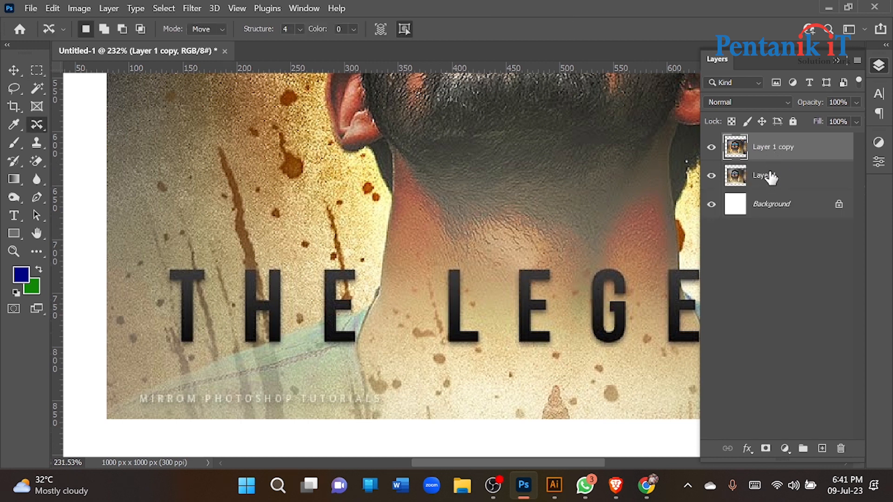
{"action": "left_click", "coordinate": [769, 176]}
{"action": "left_click", "coordinate": [795, 121]}
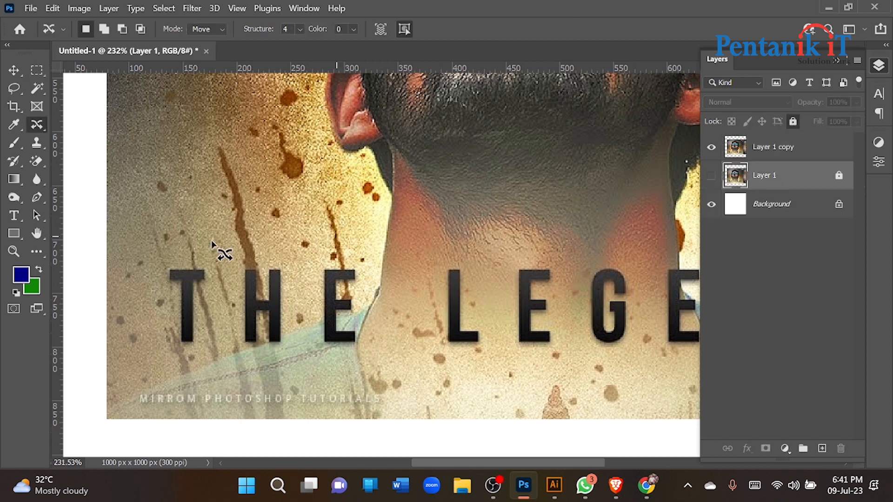
Select the T of THE with the Rectangular Marquee tool and remove it from Layer 1 copy with a Content-Aware fill.
{"action": "left_click", "coordinate": [33, 73]}
{"action": "left_click_drag", "start_coordinate": [163, 260], "coordinate": [210, 355]}
{"action": "right_click", "coordinate": [212, 328]}
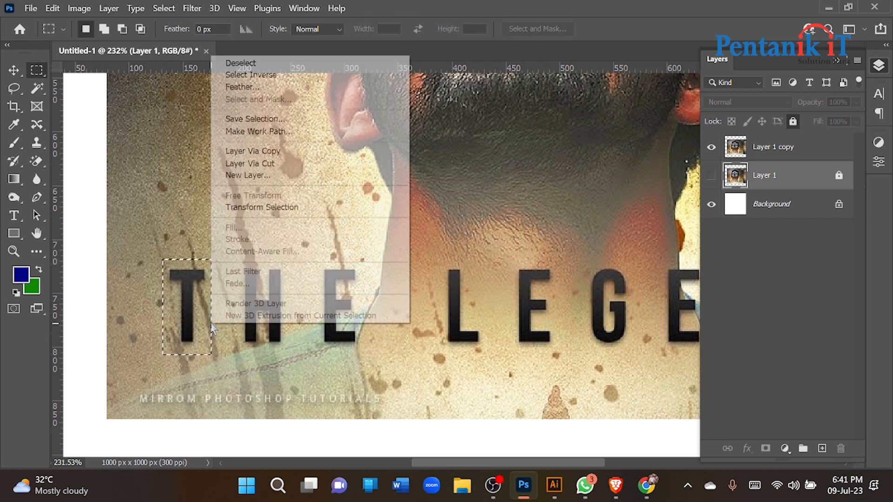
{"action": "left_click", "coordinate": [195, 297]}
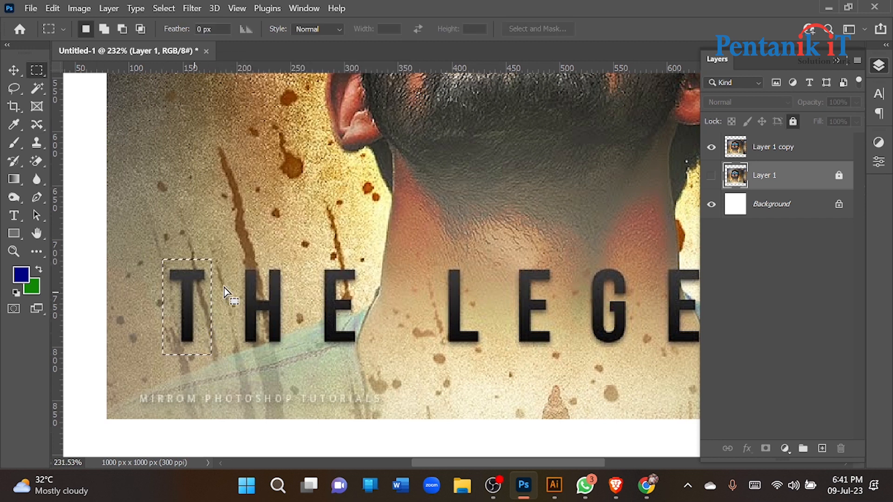
{"action": "left_click", "coordinate": [765, 157]}
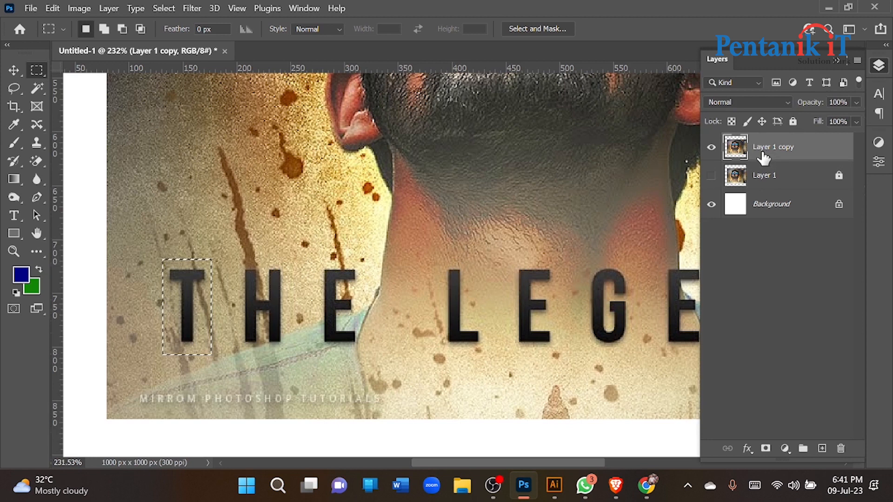
{"action": "key", "text": "shift+BackSpace"}
{"action": "key", "text": "Return"}
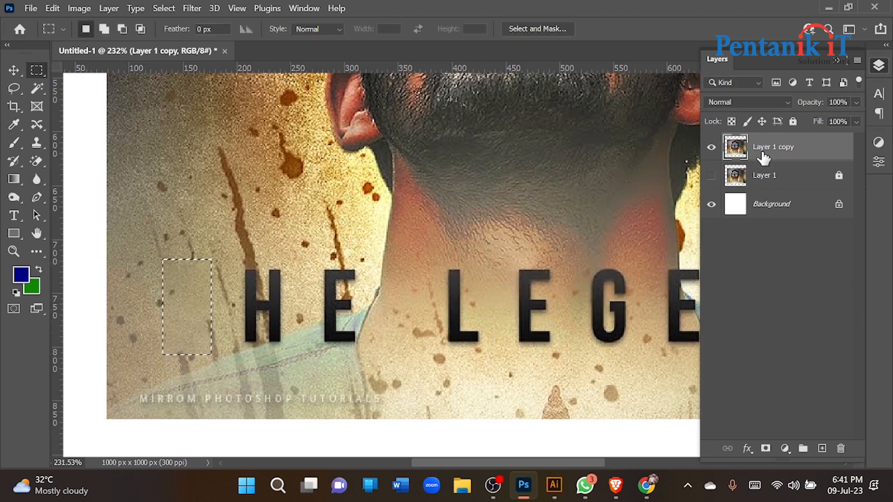
Remove the H and the E of THE one at a time, using a rectangular selection and a Content-Aware fill for each.
{"action": "left_click_drag", "start_coordinate": [239, 263], "coordinate": [289, 352]}
{"action": "right_click", "coordinate": [283, 354]}
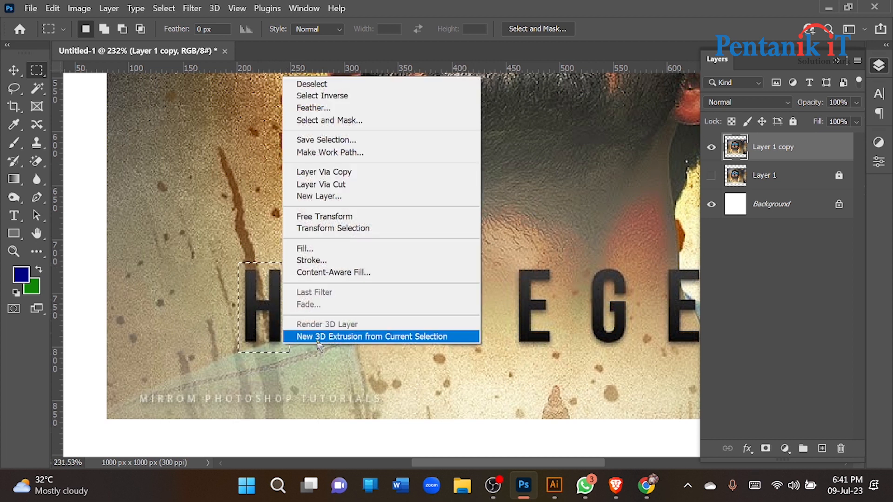
{"action": "left_click", "coordinate": [304, 249]}
{"action": "key", "text": "Return"}
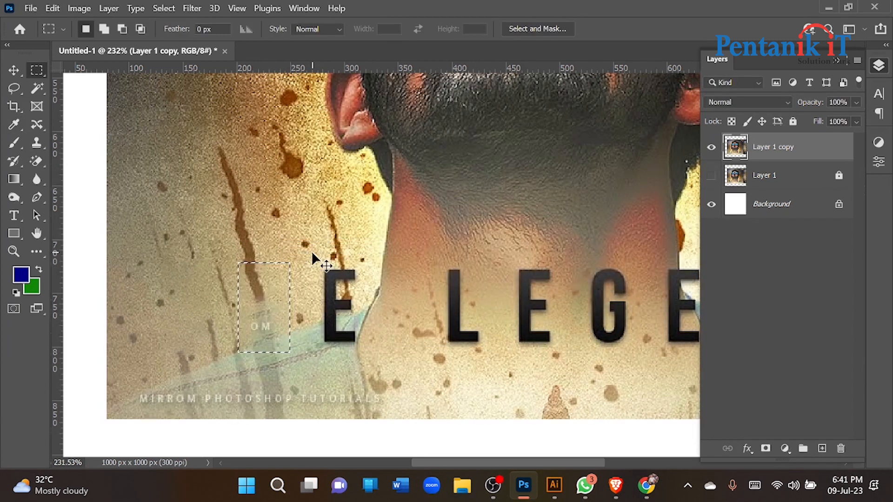
{"action": "left_click_drag", "start_coordinate": [334, 310], "coordinate": [363, 349]}
{"action": "right_click", "coordinate": [363, 349]}
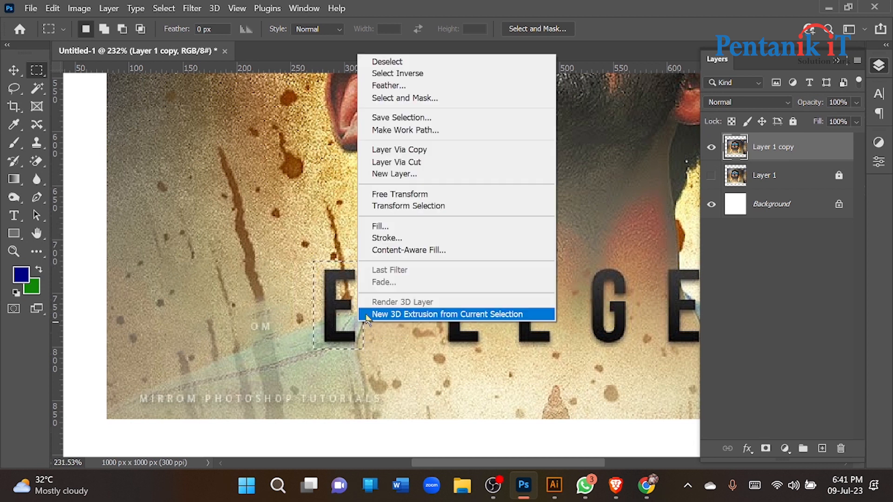
{"action": "left_click", "coordinate": [404, 227]}
{"action": "left_click", "coordinate": [648, 122]}
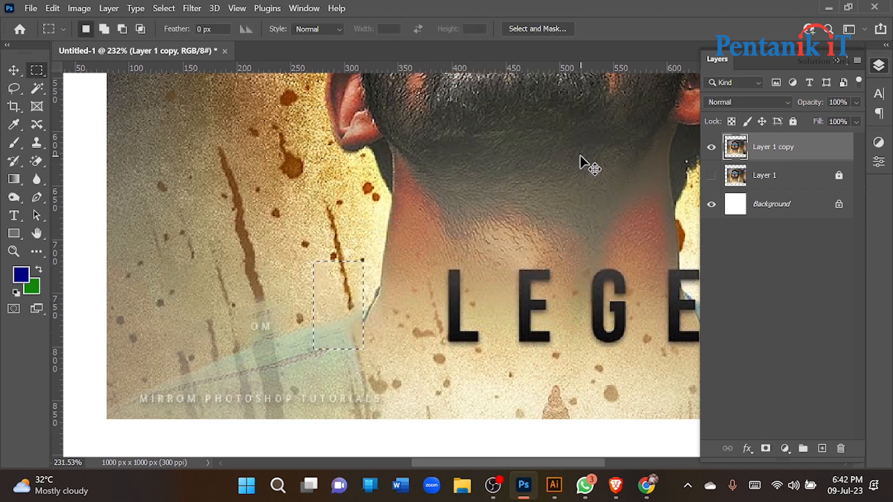
Remove the L and the first E of LEGEND one at a time with rectangular selections and Content-Aware fills.
{"action": "left_click_drag", "start_coordinate": [468, 281], "coordinate": [329, 292]}
{"action": "left_click_drag", "start_coordinate": [283, 263], "coordinate": [324, 346]}
{"action": "right_click", "coordinate": [324, 347]}
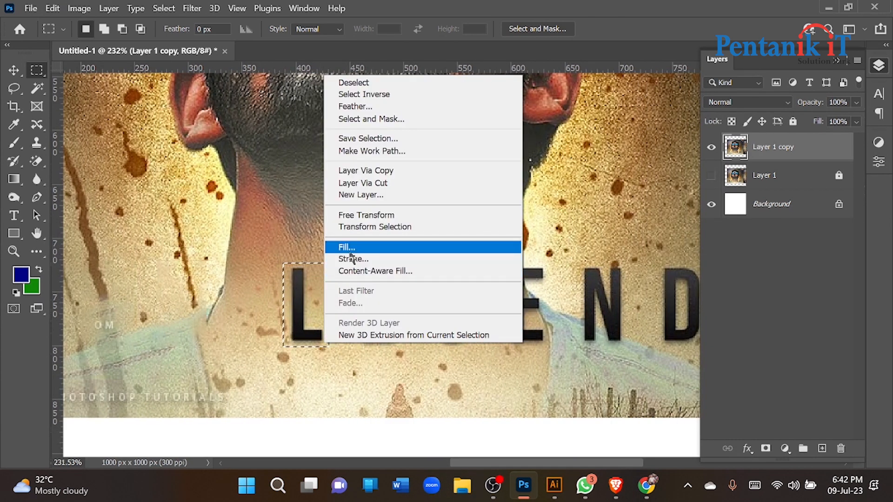
{"action": "left_click", "coordinate": [350, 247]}
{"action": "key", "text": "Return"}
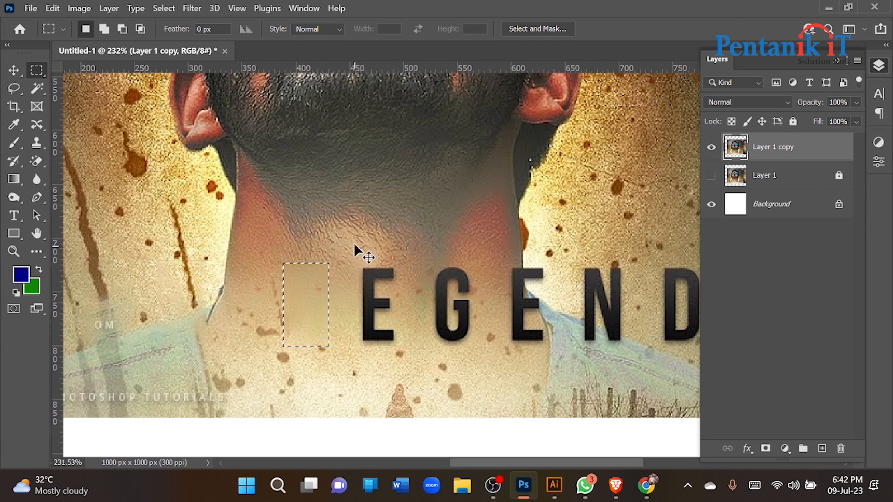
{"action": "left_click_drag", "start_coordinate": [364, 294], "coordinate": [398, 347]}
{"action": "right_click", "coordinate": [398, 349]}
{"action": "left_click", "coordinate": [427, 230]}
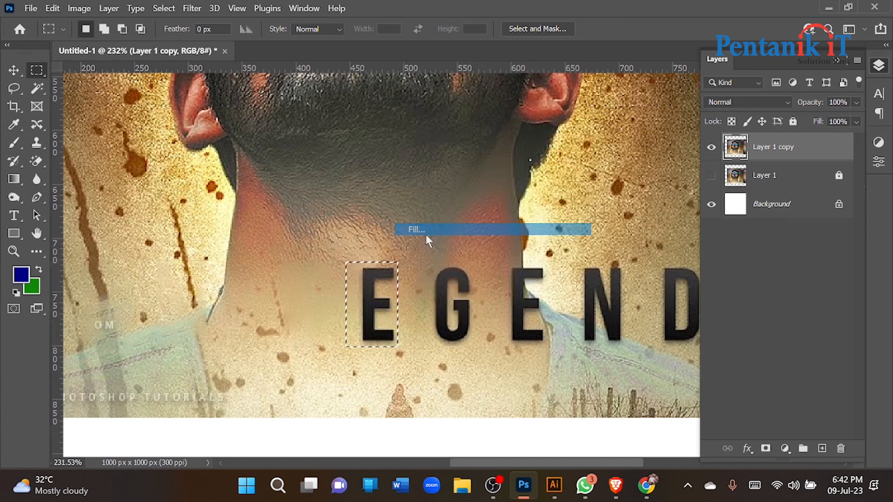
{"action": "key", "text": "Return"}
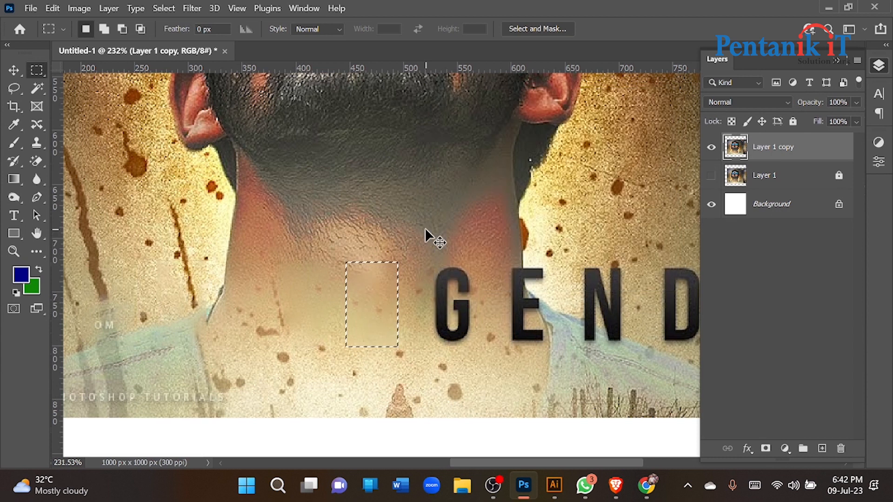
Remove the G and the second E of LEGEND one at a time with rectangular selections and Content-Aware fills.
{"action": "left_click_drag", "start_coordinate": [482, 279], "coordinate": [355, 266]}
{"action": "left_click_drag", "start_coordinate": [303, 252], "coordinate": [330, 318]}
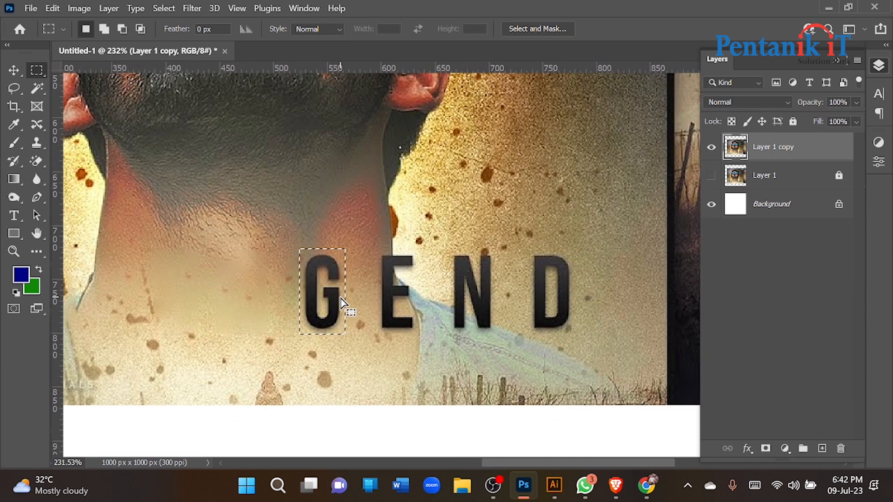
{"action": "right_click", "coordinate": [342, 303]}
{"action": "left_click", "coordinate": [373, 200]}
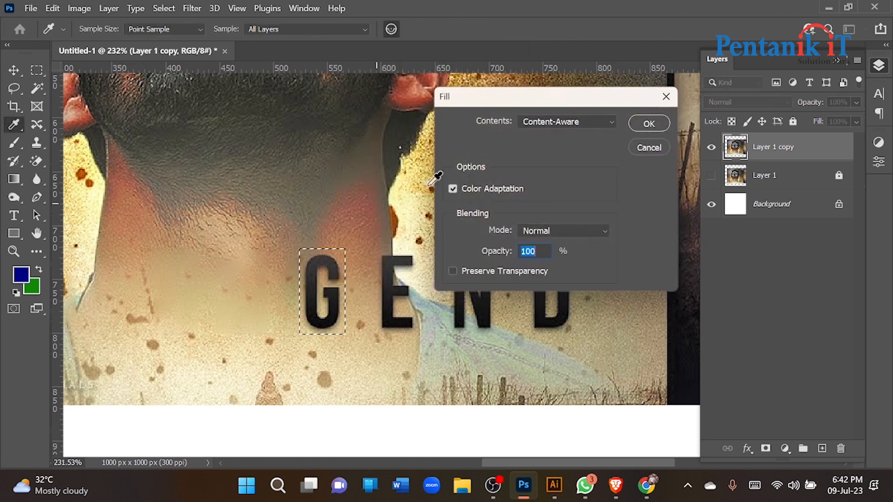
{"action": "left_click", "coordinate": [643, 123]}
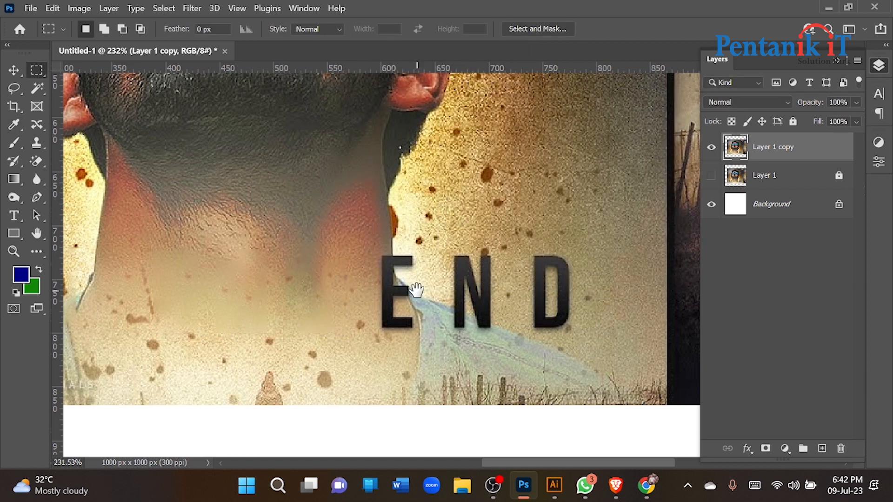
{"action": "left_click_drag", "start_coordinate": [417, 290], "coordinate": [348, 276]}
{"action": "left_click_drag", "start_coordinate": [309, 237], "coordinate": [346, 320]}
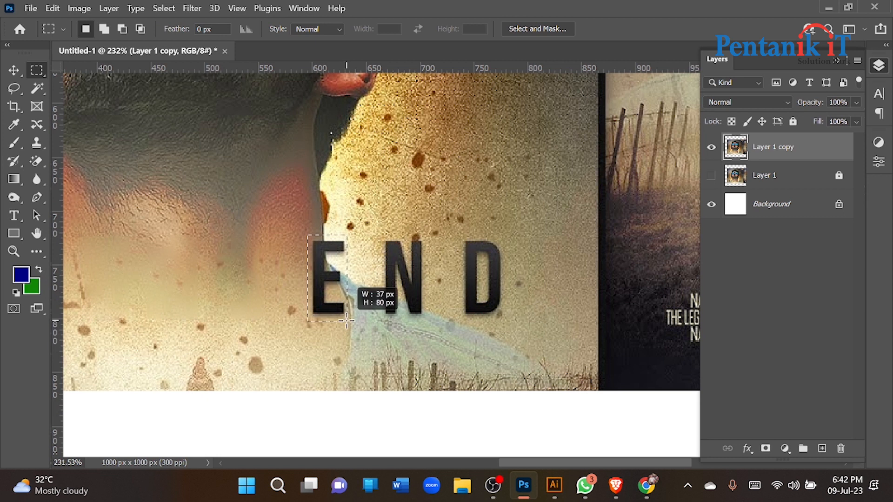
{"action": "right_click", "coordinate": [342, 310]}
{"action": "left_click", "coordinate": [368, 196]}
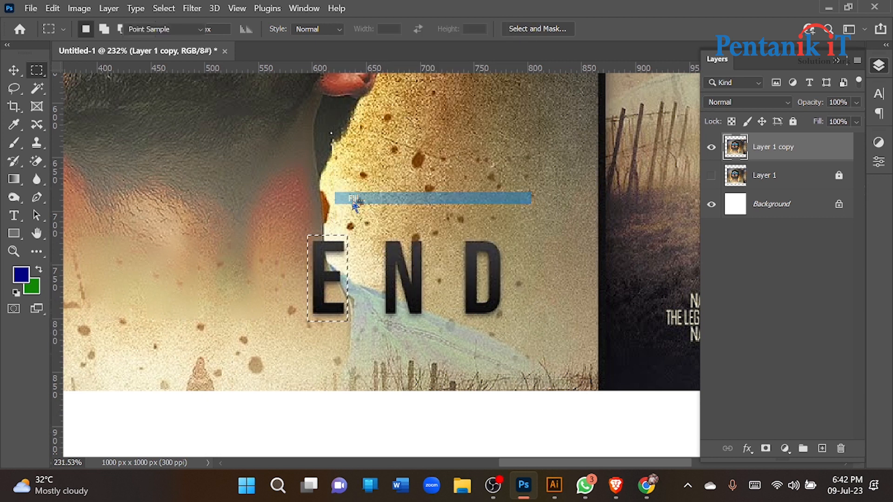
{"action": "left_click", "coordinate": [644, 126]}
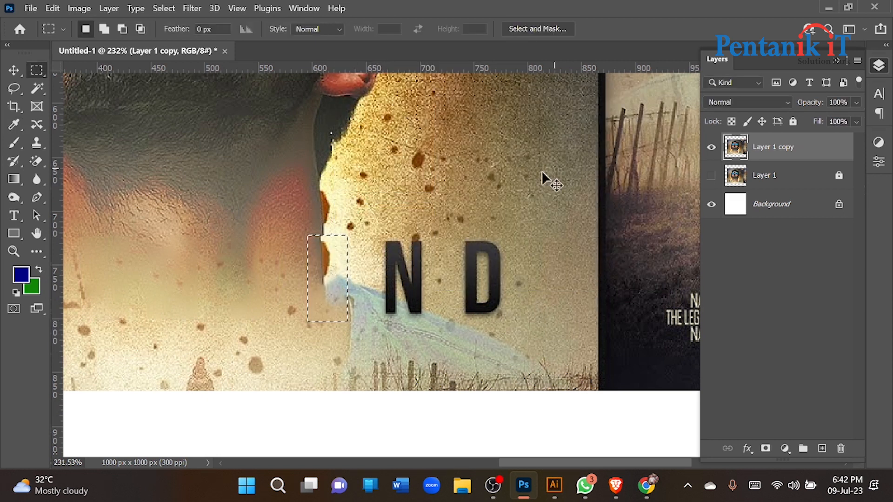
Remove the N and the D of LEGEND one at a time with rectangular selections and Content-Aware fills.
{"action": "left_click_drag", "start_coordinate": [388, 252], "coordinate": [352, 321]}
{"action": "right_click", "coordinate": [337, 317]}
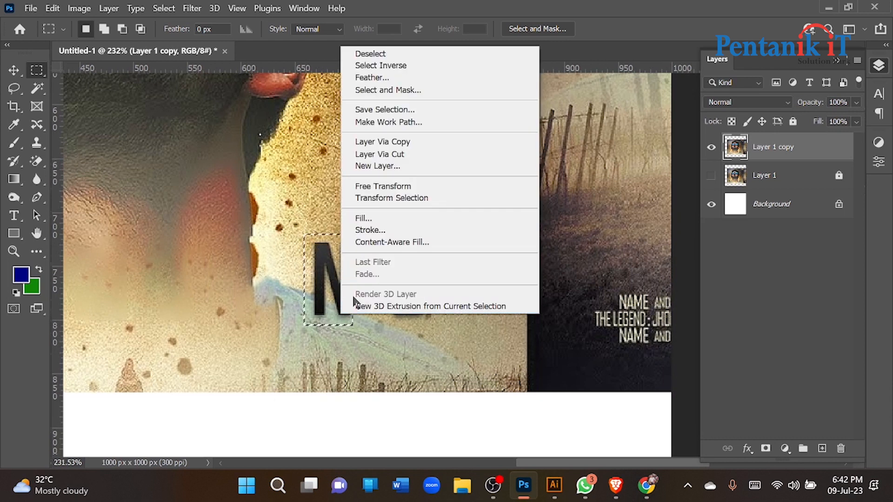
{"action": "left_click", "coordinate": [385, 219]}
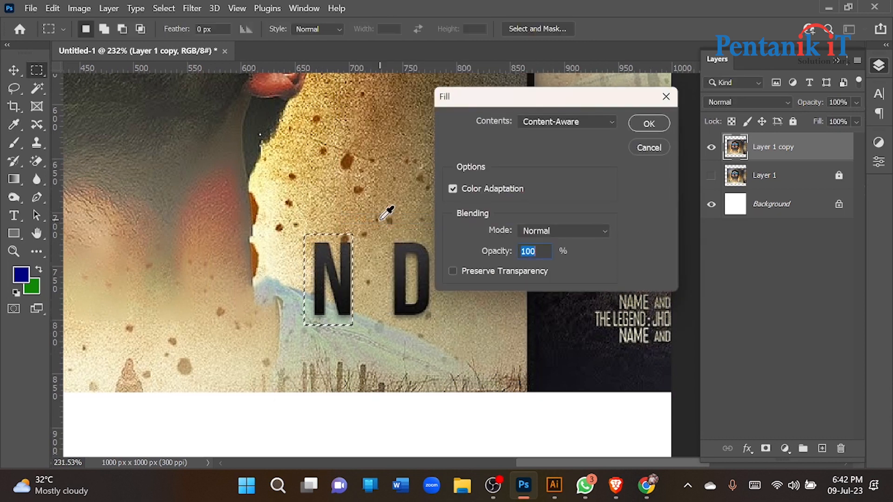
{"action": "key", "text": "Return"}
{"action": "left_click_drag", "start_coordinate": [394, 252], "coordinate": [432, 316]}
{"action": "right_click", "coordinate": [422, 313]}
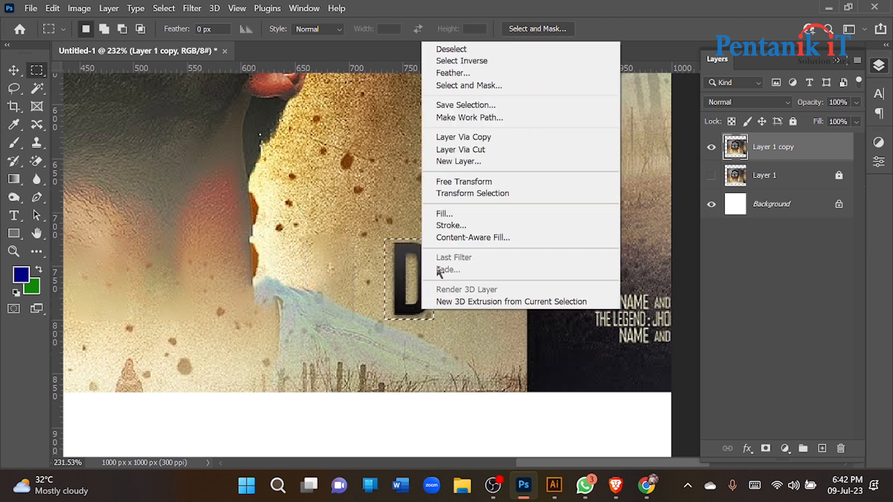
{"action": "left_click", "coordinate": [442, 214]}
{"action": "key", "text": "Return"}
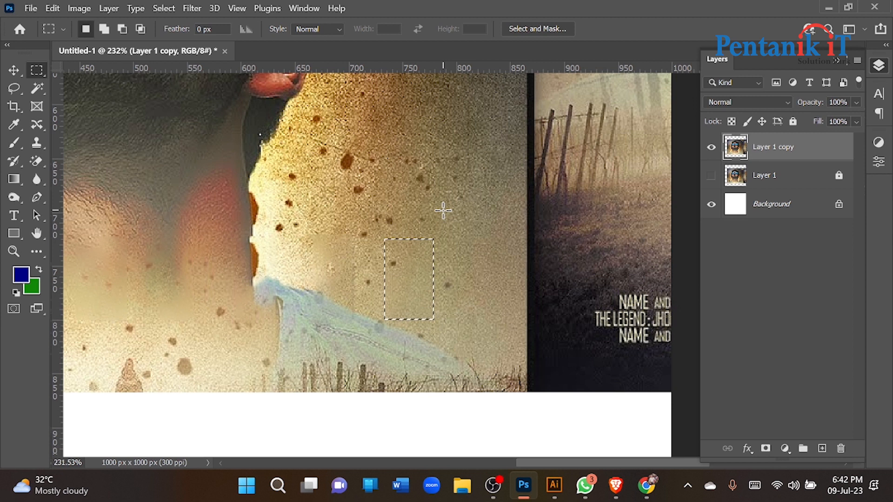
Toggle the visibility of Layer 1 copy repeatedly to compare the cleaned poster with the original title area.
{"action": "scroll", "coordinate": [584, 299], "scroll_direction": "down", "scroll_amount": 5}
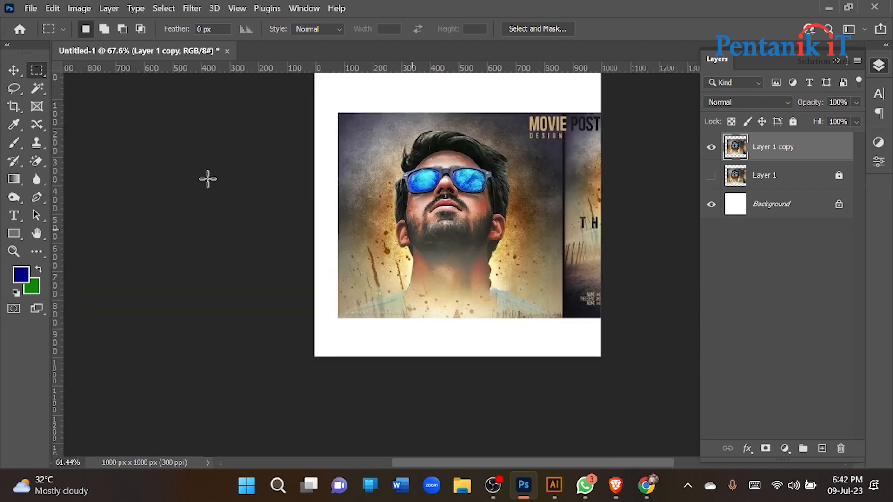
{"action": "left_click", "coordinate": [19, 65]}
{"action": "scroll", "coordinate": [469, 203], "scroll_direction": "up", "scroll_amount": 4}
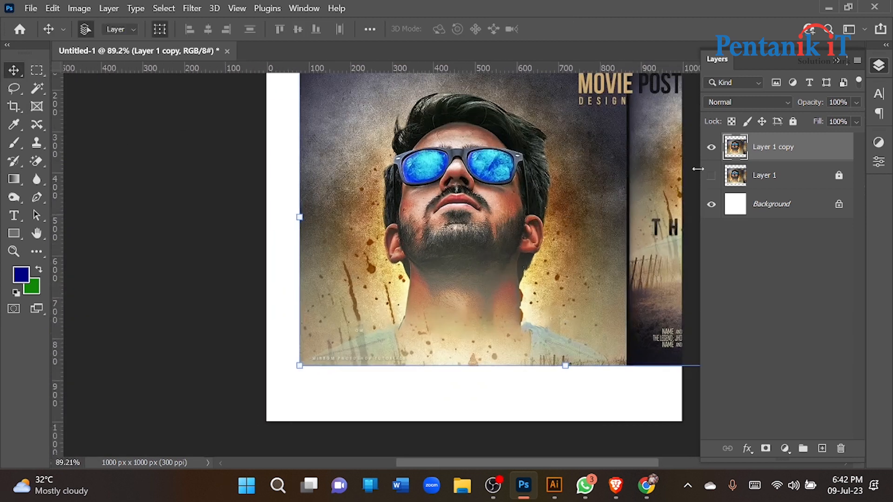
{"action": "left_click", "coordinate": [709, 150]}
{"action": "left_click", "coordinate": [709, 150]}
{"action": "left_click", "coordinate": [709, 150]}
{"action": "left_click", "coordinate": [710, 150]}
{"action": "left_click", "coordinate": [711, 151]}
{"action": "scroll", "coordinate": [447, 311], "scroll_direction": "up", "scroll_amount": 6}
{"action": "left_click", "coordinate": [709, 150]}
{"action": "left_click", "coordinate": [709, 149]}
{"action": "left_click", "coordinate": [709, 150]}
{"action": "left_click", "coordinate": [709, 150]}
{"action": "left_click", "coordinate": [710, 149]}
{"action": "left_click", "coordinate": [711, 149]}
{"action": "left_click", "coordinate": [711, 149]}
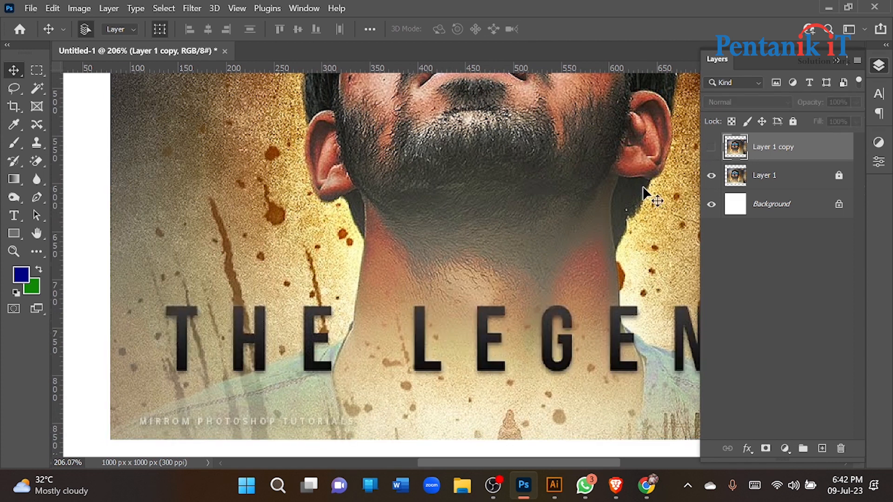
{"action": "scroll", "coordinate": [644, 191], "scroll_direction": "down", "scroll_amount": 8}
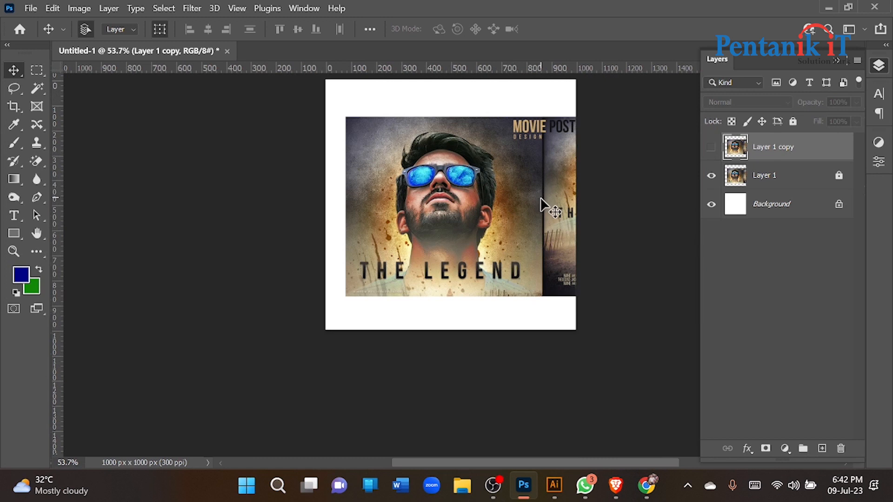
Select both poster layers and delete them, keeping only the Background layer.
{"action": "left_click_drag", "start_coordinate": [475, 180], "coordinate": [474, 162]}
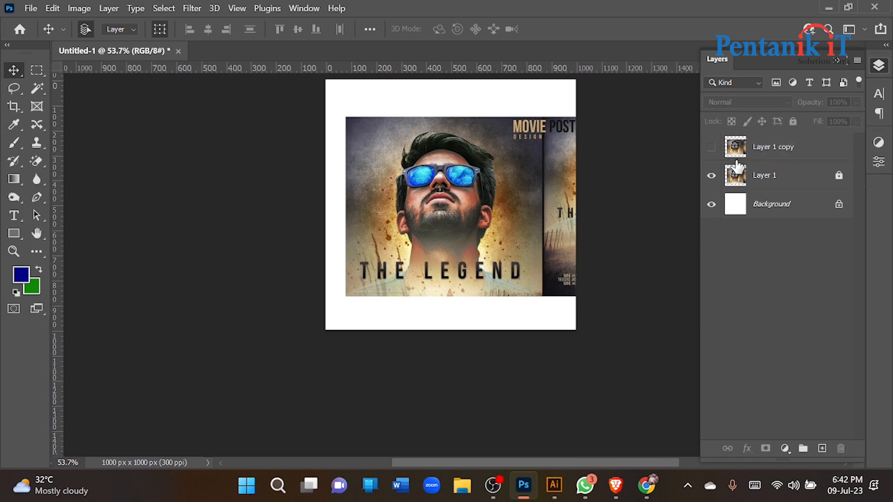
{"action": "left_click_drag", "start_coordinate": [504, 225], "coordinate": [525, 213]}
{"action": "key", "text": "Delete"}
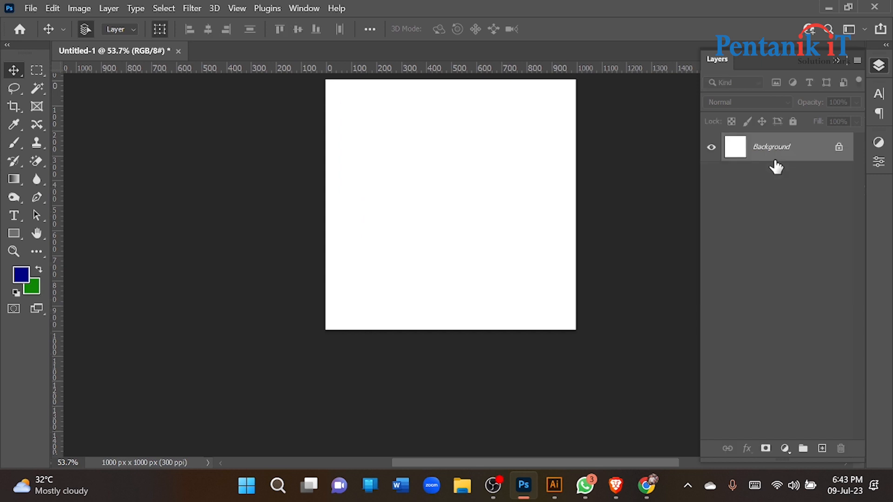
Switch to the Brave browser and search Google Images for "flower", then browse the results.
{"action": "left_click", "coordinate": [618, 488]}
{"action": "left_click_drag", "start_coordinate": [185, 66], "coordinate": [104, 63]}
{"action": "type", "text": "flower"}
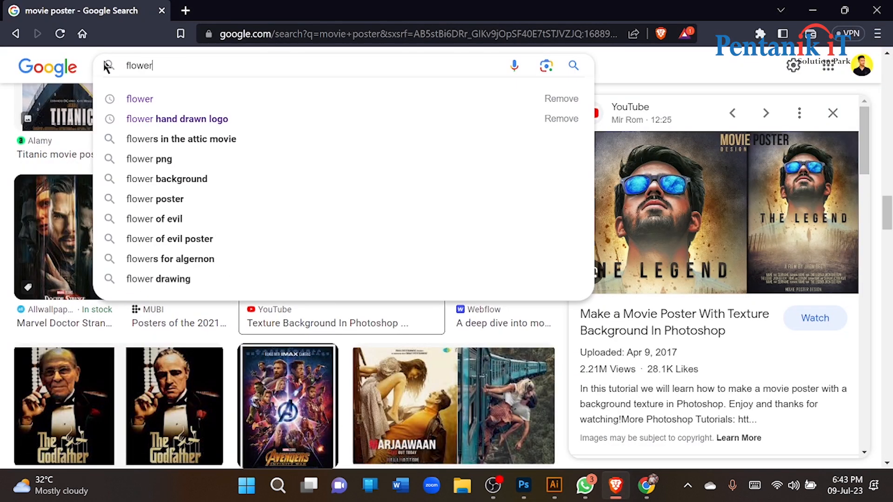
{"action": "key", "text": "Return"}
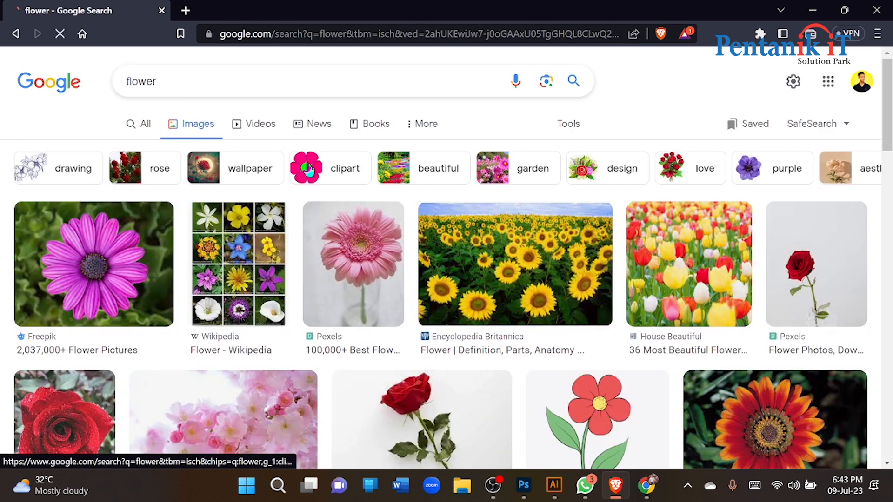
{"action": "scroll", "coordinate": [394, 218], "scroll_direction": "down", "scroll_amount": 10}
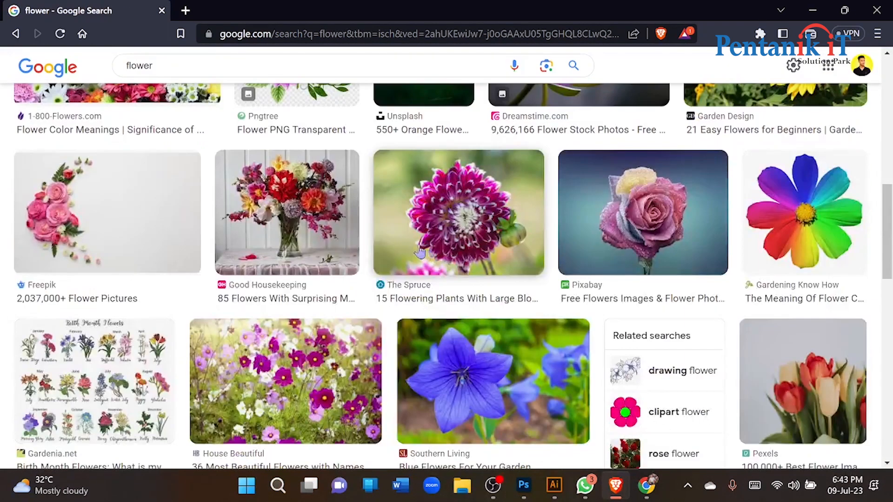
Search Google Images for "shutterstock".
{"action": "left_click", "coordinate": [108, 72]}
{"action": "type", "text": "s"}
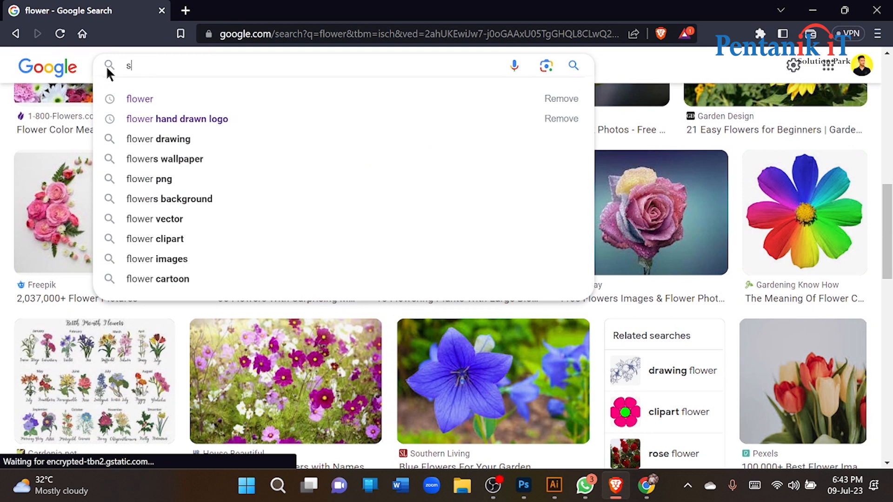
{"action": "type", "text": "huter"}
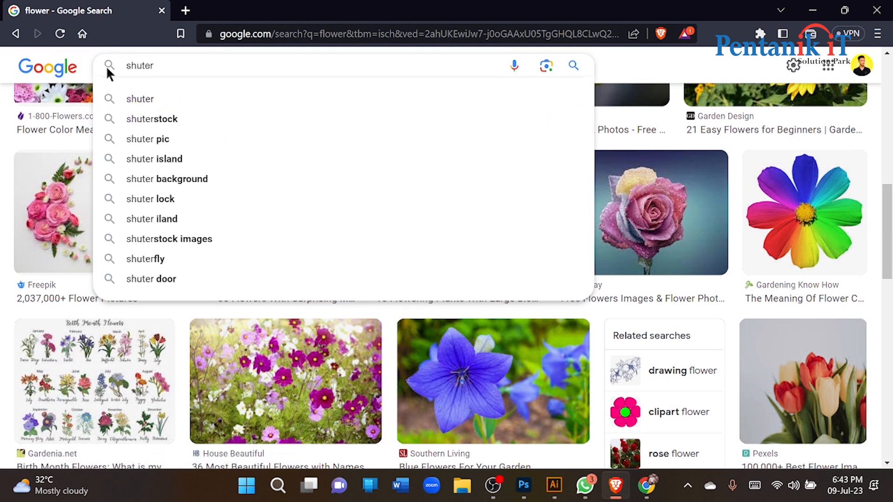
{"action": "key", "text": "BackSpace"}
{"action": "key", "text": "BackSpace"}
{"action": "type", "text": "ter"}
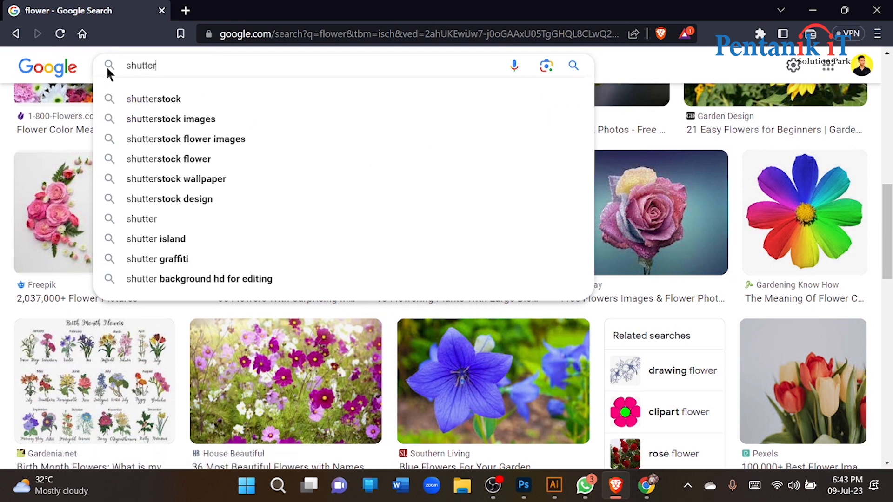
{"action": "key", "text": "Down"}
{"action": "key", "text": "Return"}
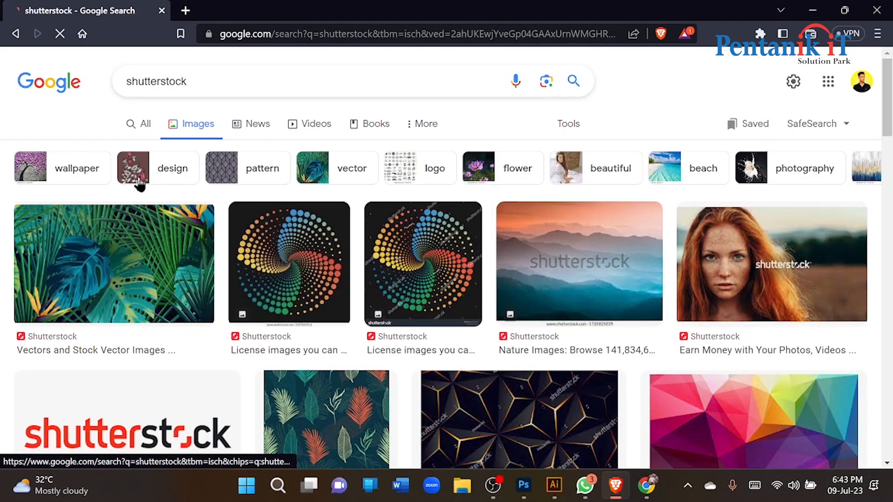
Copy the watermarked Shutterstock image of misty mountains from the results and paste it into the Photoshop document.
{"action": "scroll", "coordinate": [502, 255], "scroll_direction": "down", "scroll_amount": 3}
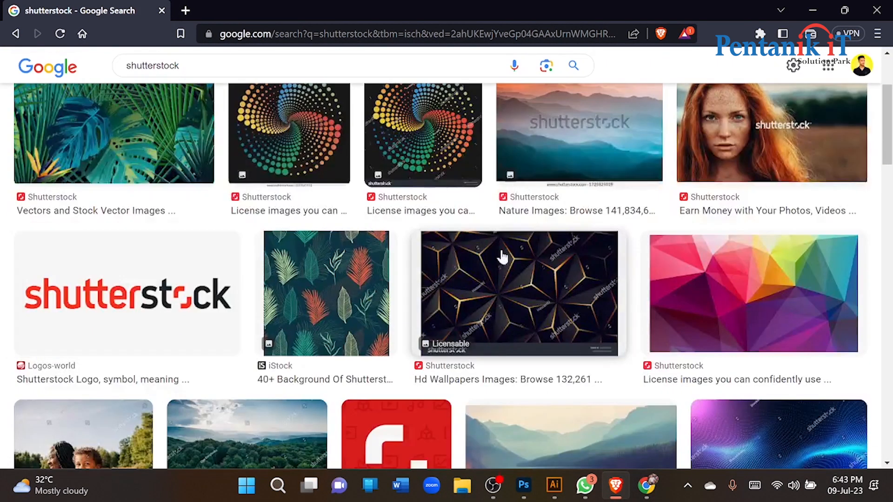
{"action": "left_click", "coordinate": [564, 163]}
{"action": "scroll", "coordinate": [618, 299], "scroll_direction": "down", "scroll_amount": 5}
{"action": "scroll", "coordinate": [690, 229], "scroll_direction": "up", "scroll_amount": 5}
{"action": "right_click", "coordinate": [690, 229]}
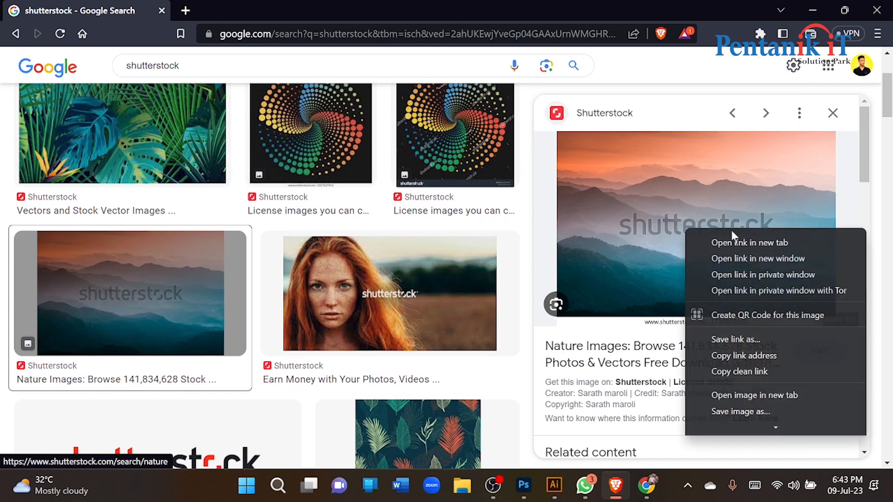
{"action": "scroll", "coordinate": [739, 344], "scroll_direction": "down", "scroll_amount": 2}
{"action": "left_click", "coordinate": [739, 343]}
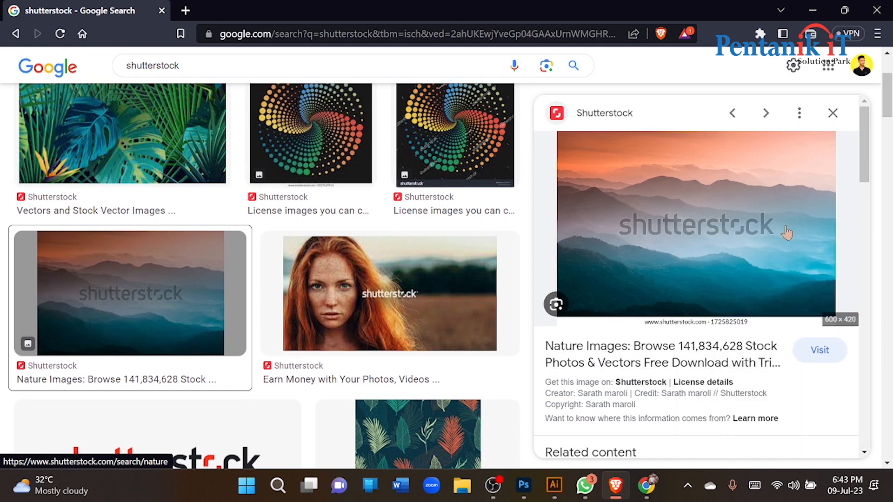
{"action": "left_click", "coordinate": [524, 485]}
{"action": "key", "text": "ctrl+v"}
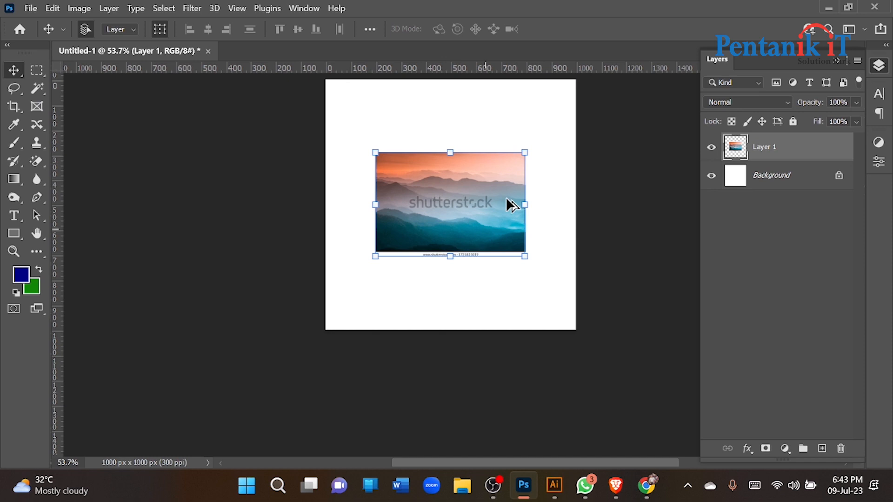
Select the "sh" of the shutterstock watermark with the Rectangular Marquee tool and apply a Content-Aware fill.
{"action": "key", "text": "ctrl+0"}
{"action": "scroll", "coordinate": [470, 225], "scroll_direction": "up", "scroll_amount": 2}
{"action": "scroll", "coordinate": [314, 163], "scroll_direction": "up", "scroll_amount": 3}
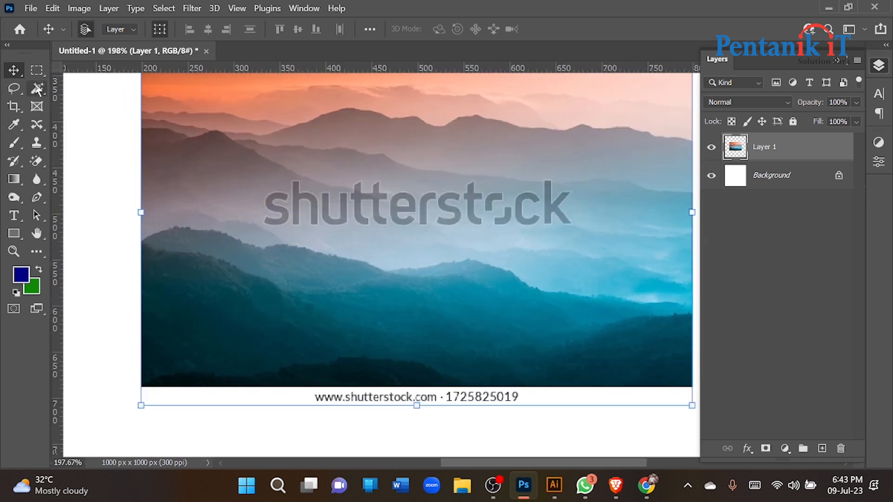
{"action": "left_click", "coordinate": [37, 70]}
{"action": "left_click_drag", "start_coordinate": [256, 175], "coordinate": [319, 242]}
{"action": "right_click", "coordinate": [308, 239]}
{"action": "left_click", "coordinate": [344, 373]}
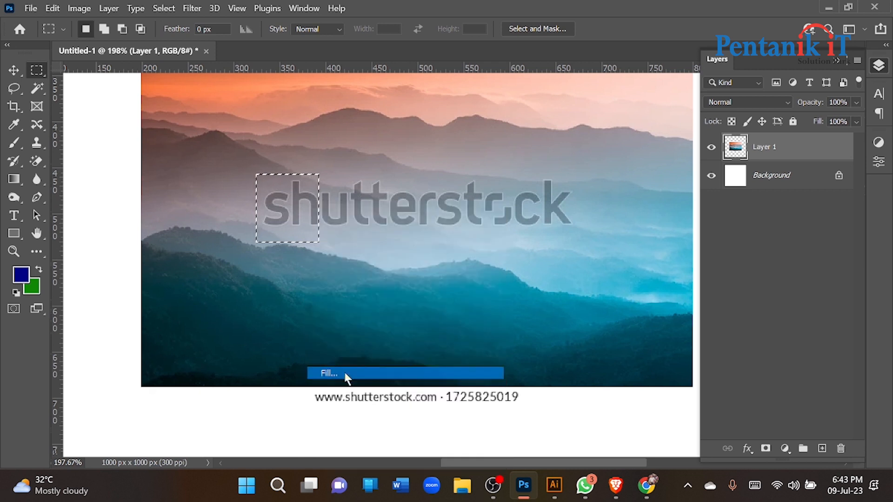
{"action": "left_click", "coordinate": [649, 125]}
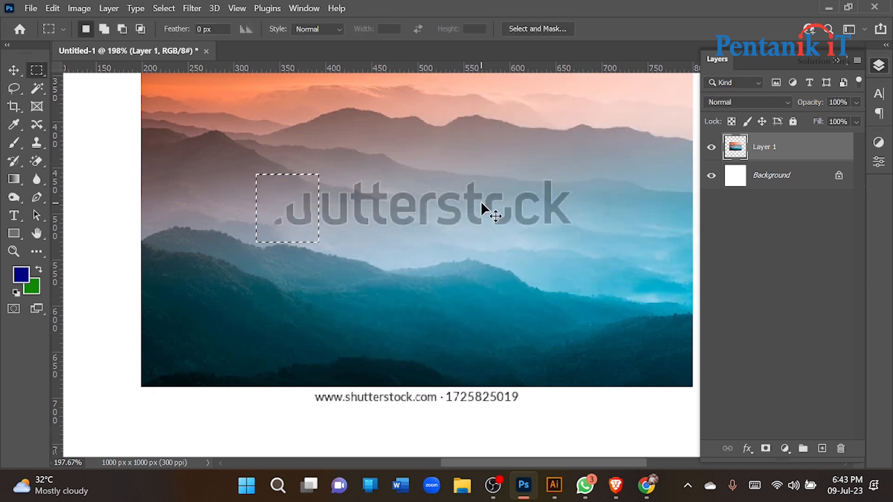
Reselect the leftover strokes at the start of the watermark and apply two more Content-Aware fills to them.
{"action": "scroll", "coordinate": [288, 215], "scroll_direction": "up", "scroll_amount": 5}
{"action": "left_click_drag", "start_coordinate": [235, 148], "coordinate": [355, 267]}
{"action": "right_click", "coordinate": [334, 259]}
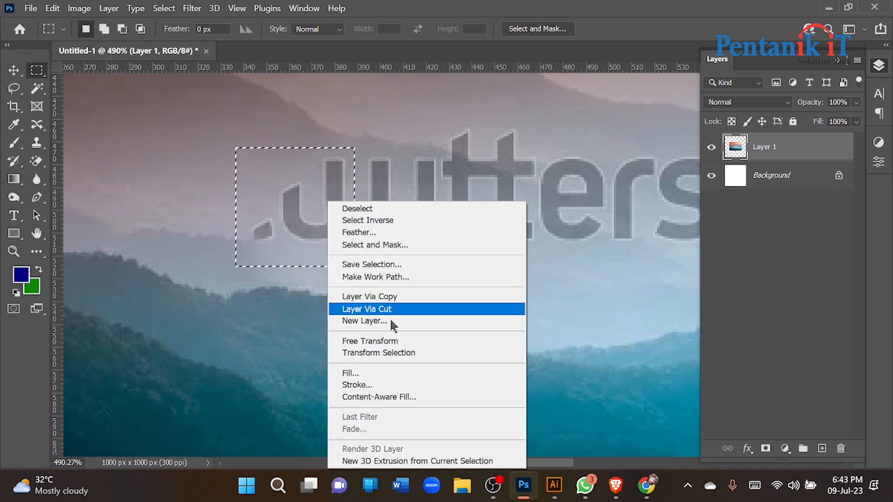
{"action": "left_click", "coordinate": [367, 373]}
{"action": "key", "text": "Return"}
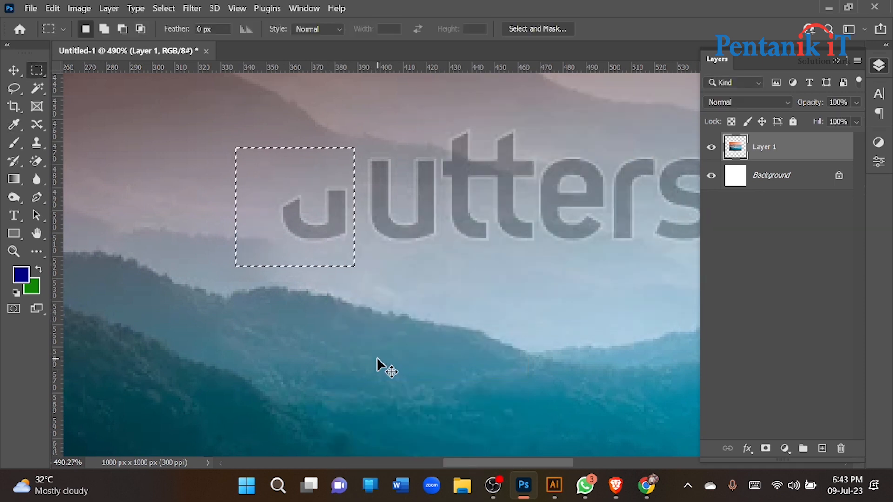
{"action": "left_click_drag", "start_coordinate": [266, 166], "coordinate": [355, 250]}
{"action": "right_click", "coordinate": [344, 251]}
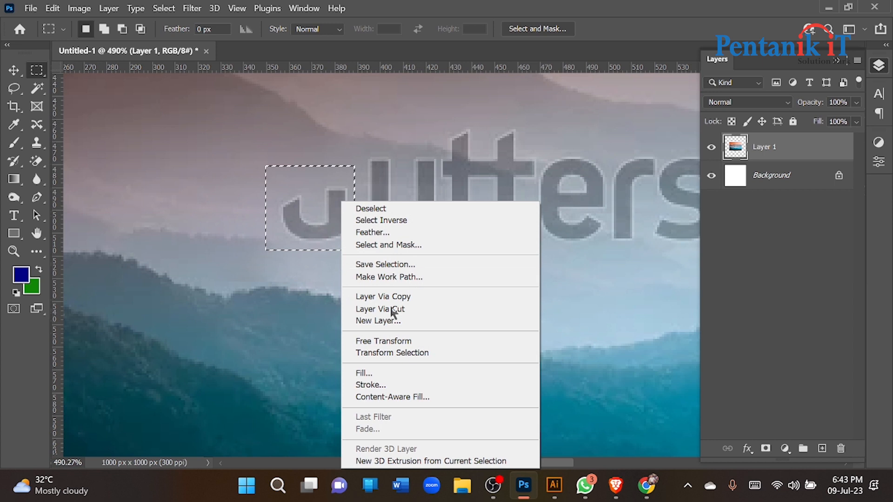
{"action": "left_click", "coordinate": [372, 365]}
{"action": "key", "text": "Return"}
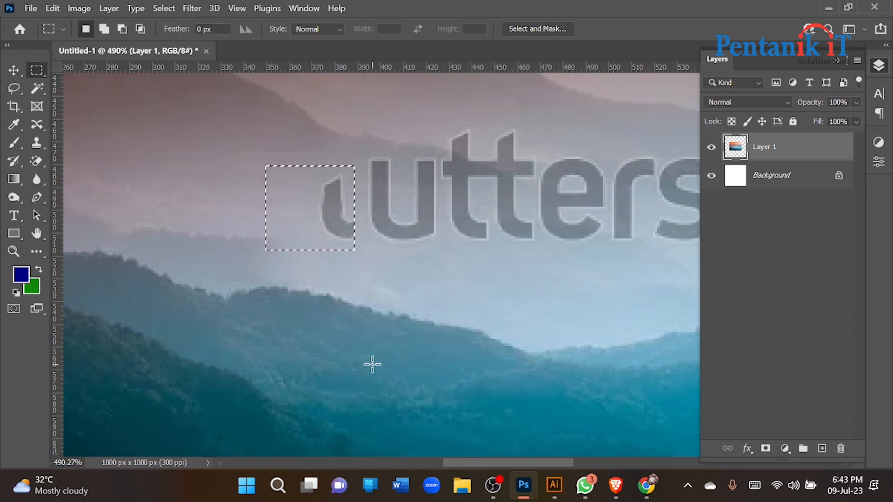
Try to clear the remnant just before the "u" with a tight and then a larger rectangular selection, each filled Content-Aware.
{"action": "key", "text": "ctrl+d"}
{"action": "left_click_drag", "start_coordinate": [316, 168], "coordinate": [370, 247]}
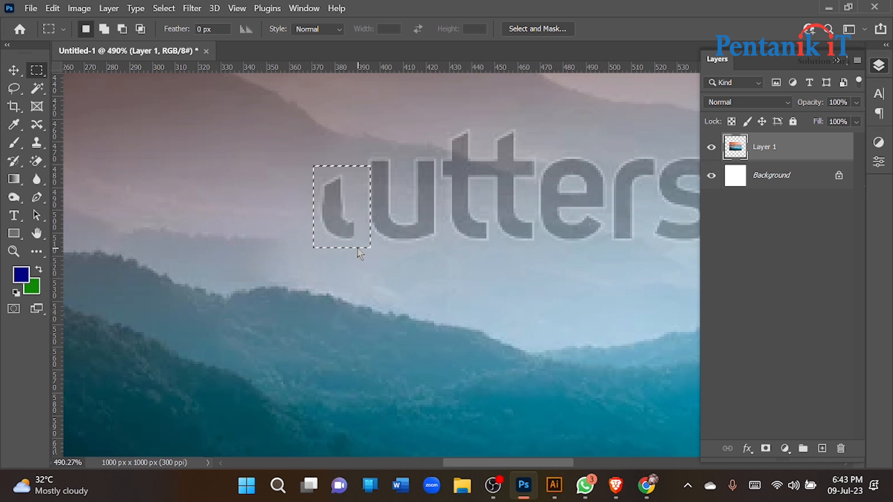
{"action": "right_click", "coordinate": [360, 253]}
{"action": "left_click", "coordinate": [390, 371]}
{"action": "key", "text": "Return"}
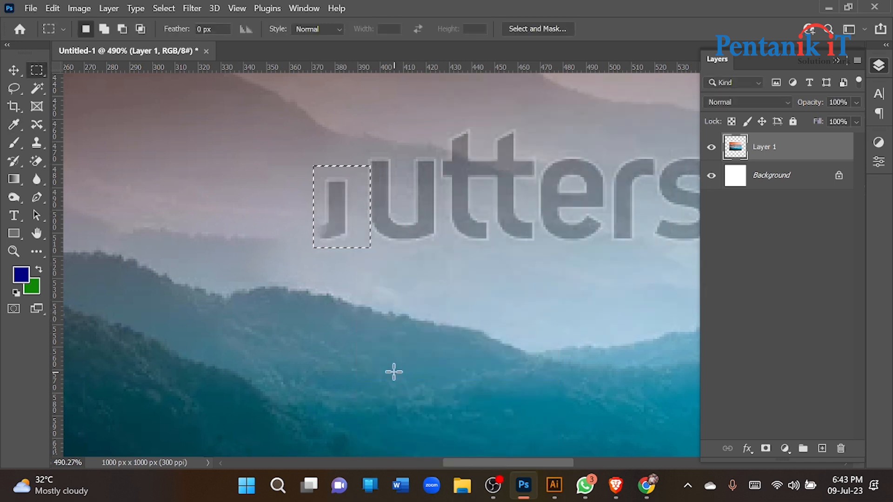
{"action": "scroll", "coordinate": [349, 189], "scroll_direction": "up", "scroll_amount": 3}
{"action": "left_click_drag", "start_coordinate": [229, 100], "coordinate": [374, 328]}
{"action": "right_click", "coordinate": [353, 313]}
{"action": "left_click", "coordinate": [386, 210]}
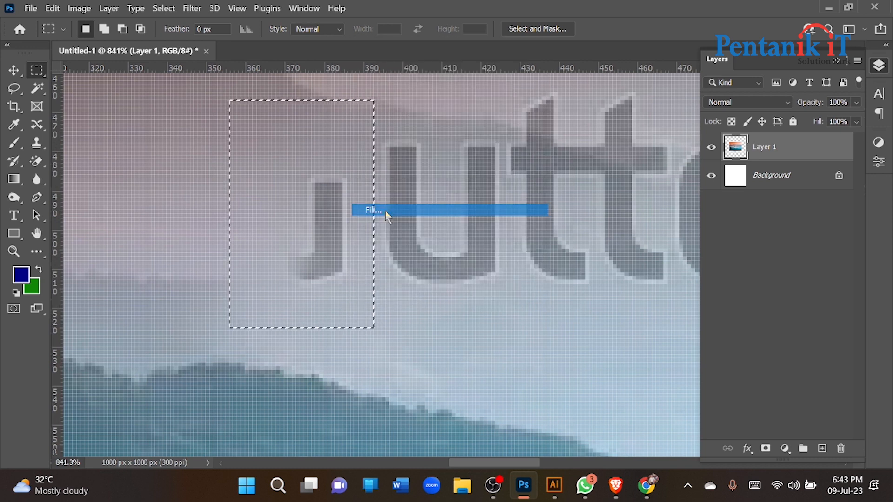
{"action": "key", "text": "Return"}
{"action": "key", "text": "ctrl+d"}
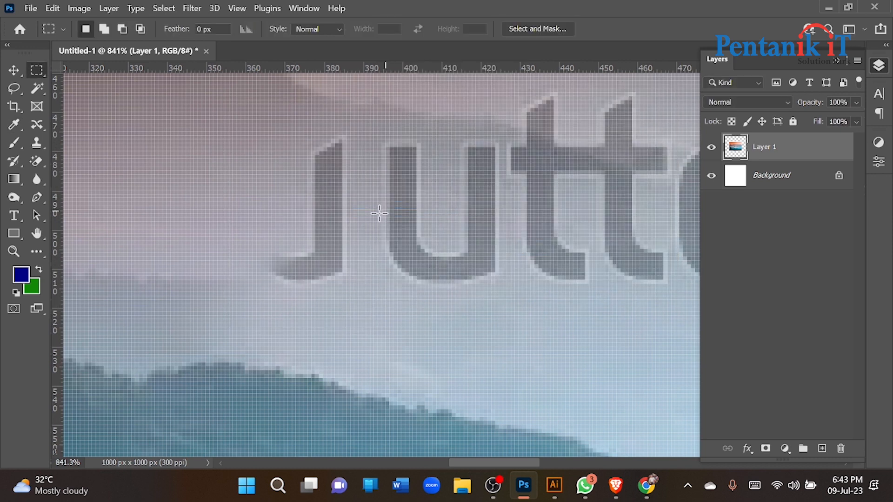
Select the remnant together with the "utt" of the watermark and apply a Content-Aware fill, then deselect.
{"action": "scroll", "coordinate": [335, 246], "scroll_direction": "down", "scroll_amount": 5}
{"action": "scroll", "coordinate": [333, 235], "scroll_direction": "up", "scroll_amount": 2}
{"action": "left_click_drag", "start_coordinate": [286, 167], "coordinate": [482, 263]}
{"action": "right_click", "coordinate": [482, 263]}
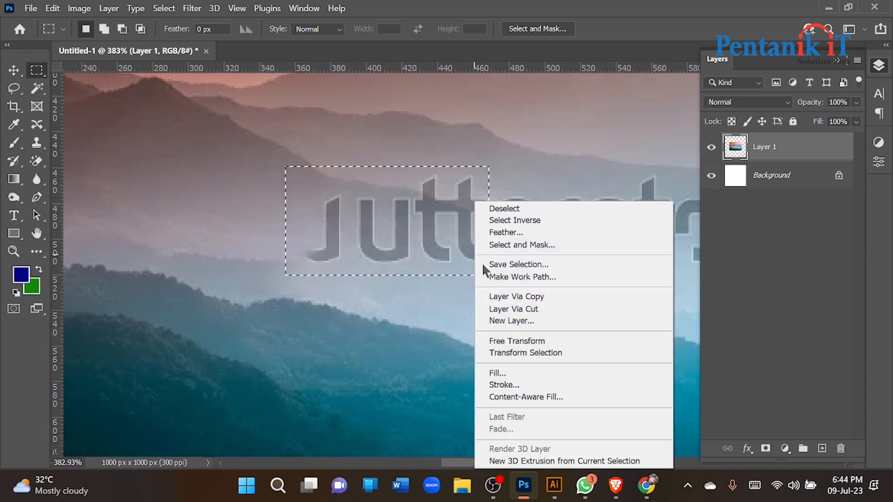
{"action": "left_click", "coordinate": [512, 372]}
{"action": "left_click", "coordinate": [641, 131]}
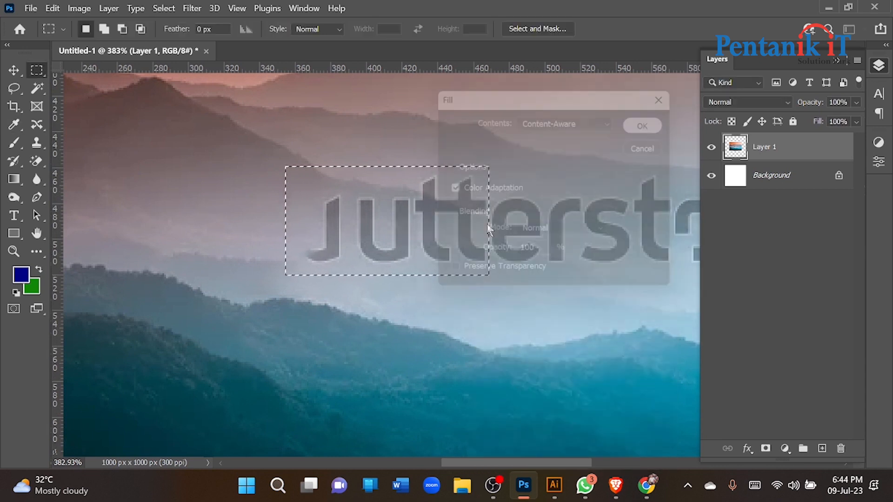
{"action": "key", "text": "ctrl+d"}
{"action": "left_click_drag", "start_coordinate": [446, 263], "coordinate": [354, 267]}
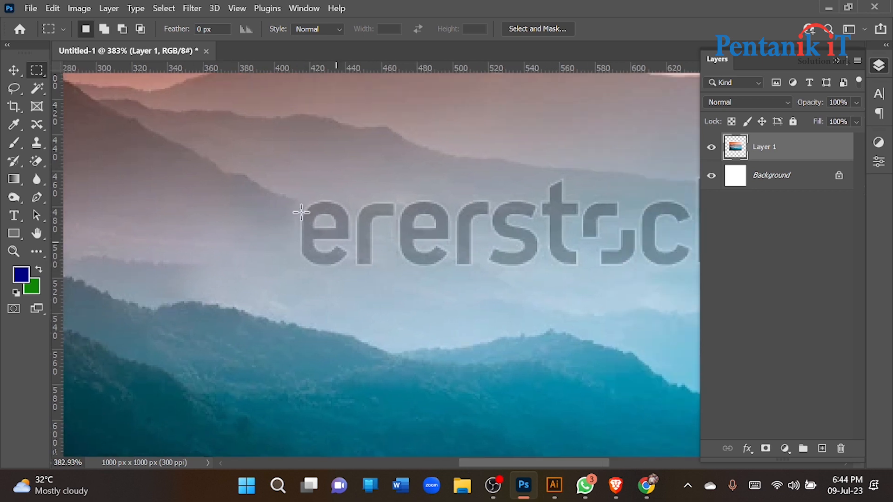
Select the first "ere" letters of the remaining watermark with a rectangular selection and apply a Content-Aware fill.
{"action": "left_click_drag", "start_coordinate": [289, 184], "coordinate": [454, 291]}
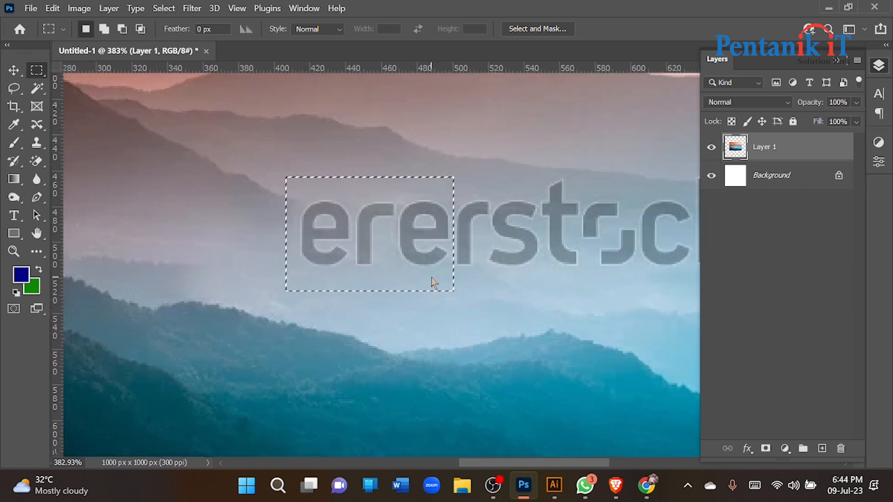
{"action": "right_click", "coordinate": [434, 282]}
{"action": "left_click", "coordinate": [482, 181]}
{"action": "key", "text": "Return"}
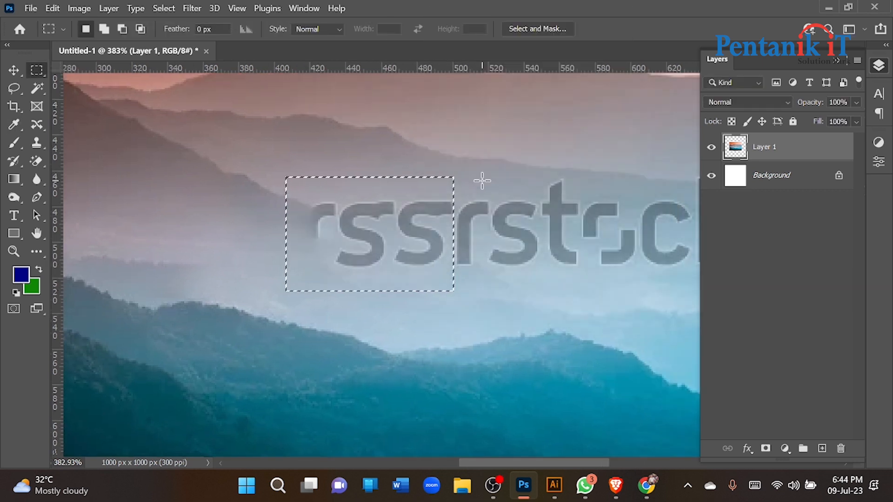
Try another fill on a slightly shifted rectangular selection around the same leftover letters, then deselect.
{"action": "left_click_drag", "start_coordinate": [305, 180], "coordinate": [453, 303]}
{"action": "right_click", "coordinate": [445, 293]}
{"action": "left_click", "coordinate": [480, 189]}
{"action": "key", "text": "ctrl+d"}
Select all the remaining watermark letters through the final "k" and apply a Content-Aware fill, then deselect.
{"action": "scroll", "coordinate": [348, 228], "scroll_direction": "down", "scroll_amount": 3}
{"action": "left_click_drag", "start_coordinate": [321, 194], "coordinate": [616, 274]}
{"action": "right_click", "coordinate": [589, 275]}
{"action": "left_click", "coordinate": [619, 373]}
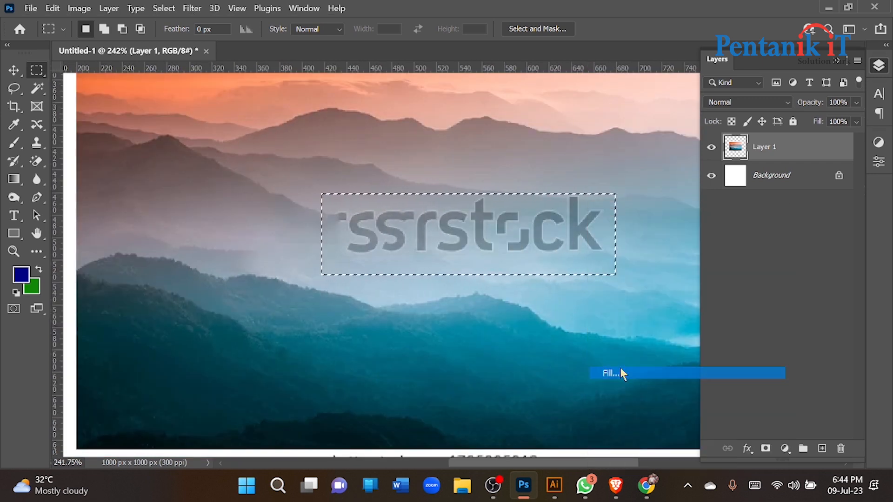
{"action": "key", "text": "Return"}
{"action": "key", "text": "ctrl+d"}
Clone the distant ridge line across its faded gap with the Clone Stamp tool.
{"action": "key", "text": "ctrl+0"}
{"action": "scroll", "coordinate": [448, 283], "scroll_direction": "up", "scroll_amount": 10}
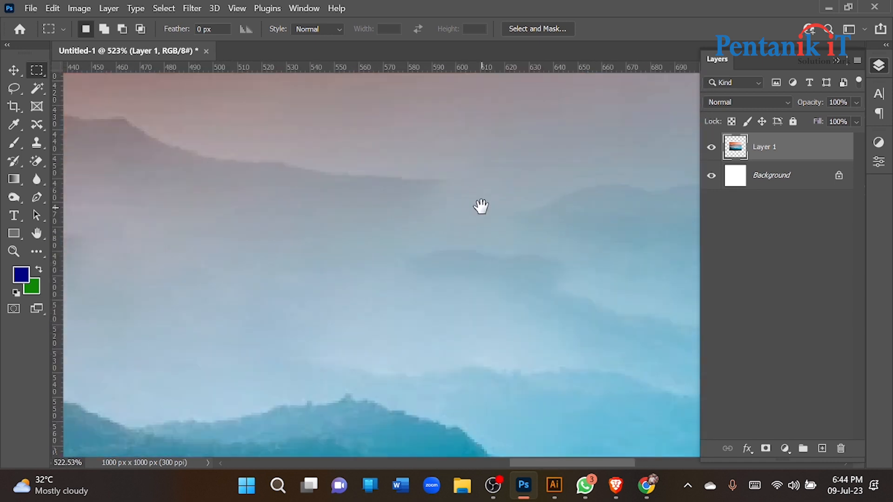
{"action": "mouse_move", "coordinate": [481, 206]}
{"action": "left_mouse_down"}
{"action": "mouse_move", "coordinate": [398, 249]}
{"action": "mouse_move", "coordinate": [221, 235]}
{"action": "left_mouse_up"}
{"action": "left_click", "coordinate": [37, 143]}
{"action": "left_click", "coordinate": [344, 215], "text": "alt"}
{"action": "left_click", "coordinate": [405, 216]}
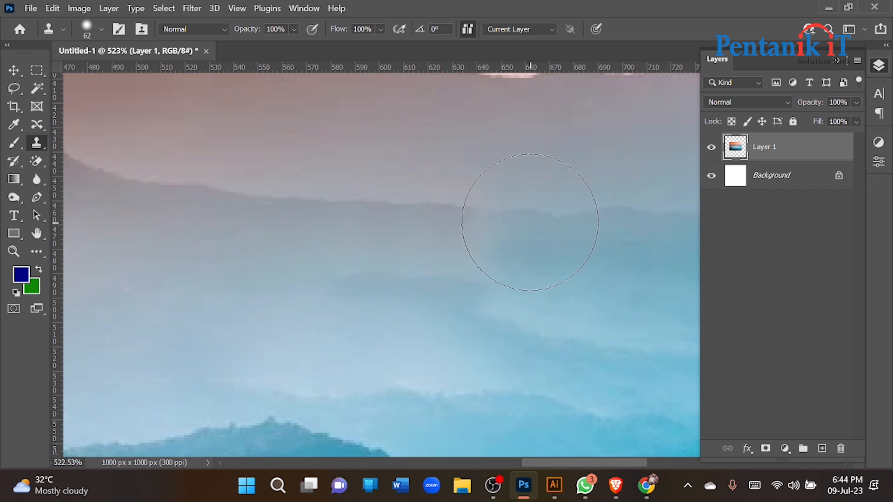
{"action": "scroll", "coordinate": [473, 238], "scroll_direction": "down", "scroll_amount": 5}
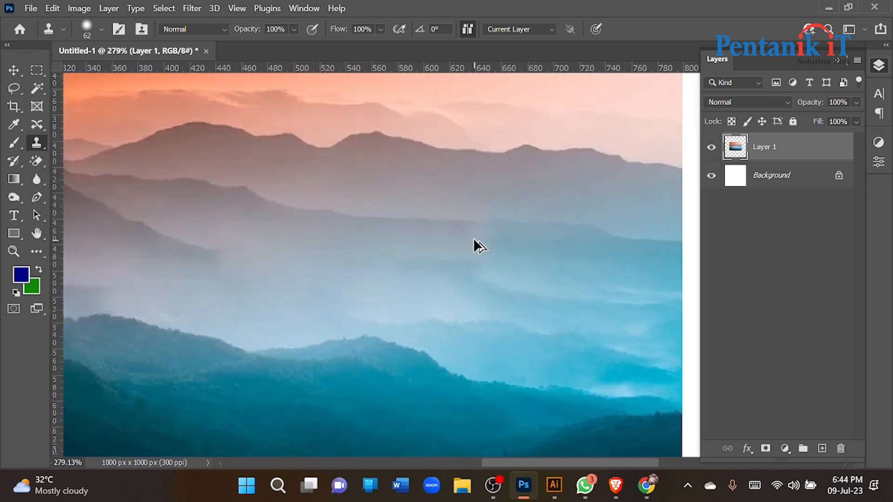
Sample the end of the left hillside's slope and clone it further down into the mist.
{"action": "scroll", "coordinate": [301, 276], "scroll_direction": "up", "scroll_amount": 3}
{"action": "left_click", "coordinate": [281, 229], "text": "alt"}
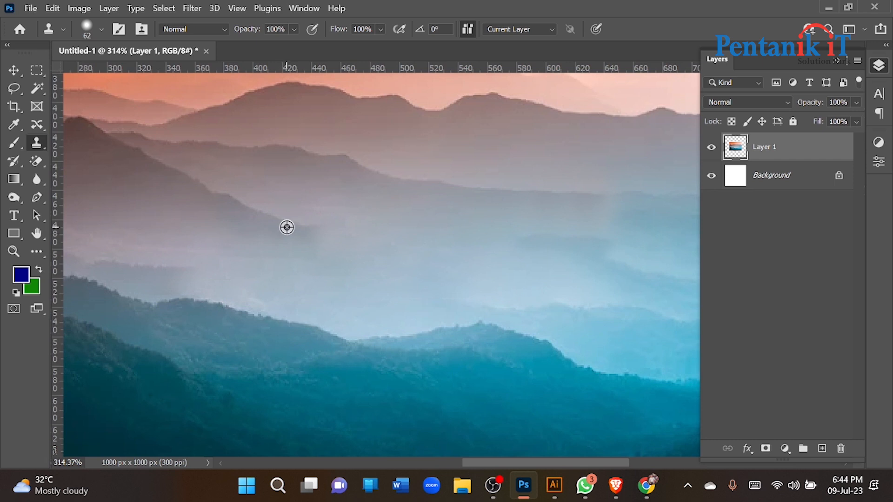
{"action": "left_click", "coordinate": [336, 244]}
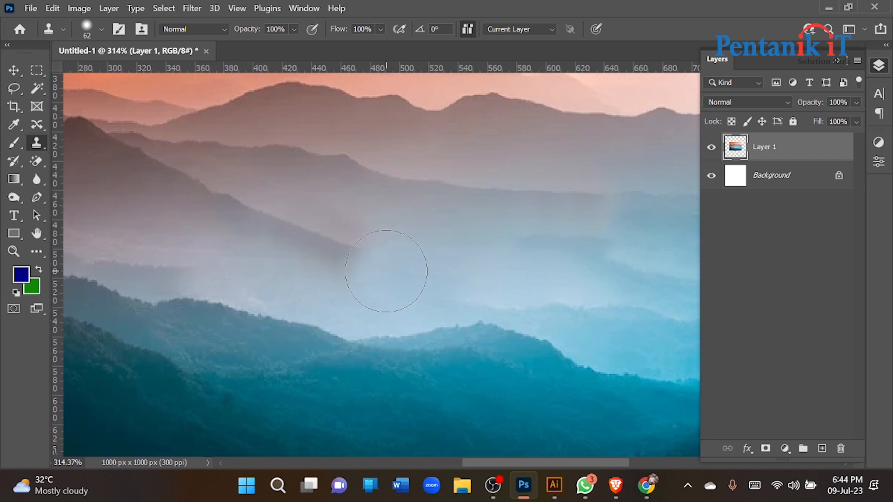
{"action": "scroll", "coordinate": [367, 315], "scroll_direction": "down", "scroll_amount": 5}
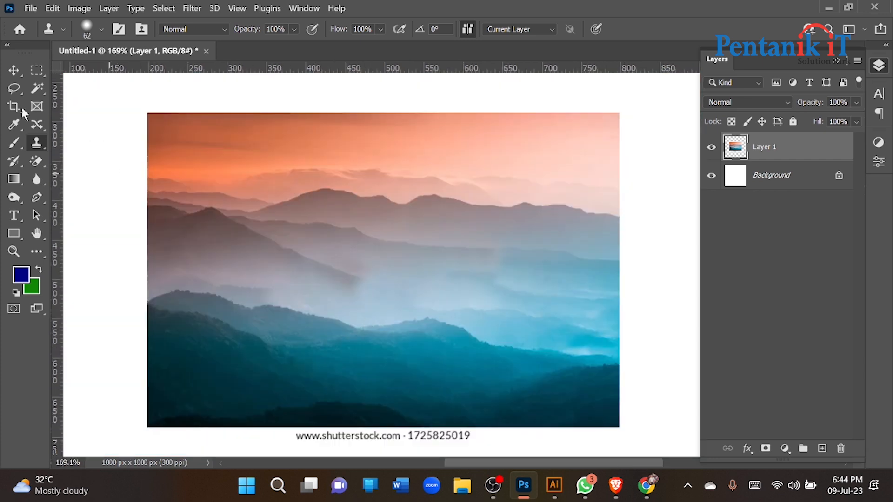
Delete the mountain picture's layer using the Move tool, leaving only the white background.
{"action": "left_click", "coordinate": [14, 70]}
{"action": "scroll", "coordinate": [392, 246], "scroll_direction": "down", "scroll_amount": 3}
{"action": "left_click_drag", "start_coordinate": [392, 245], "coordinate": [412, 265]}
{"action": "scroll", "coordinate": [411, 265], "scroll_direction": "down", "scroll_amount": 3}
{"action": "scroll", "coordinate": [411, 265], "scroll_direction": "up", "scroll_amount": 2}
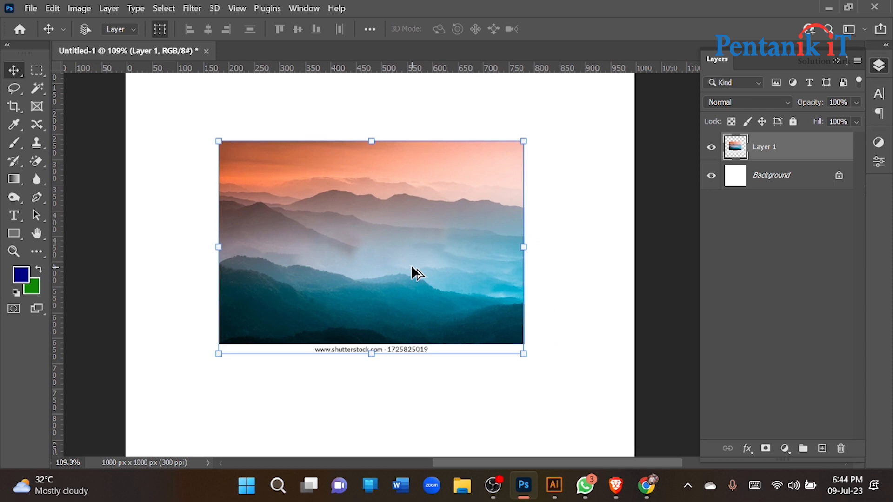
{"action": "scroll", "coordinate": [411, 265], "scroll_direction": "down", "scroll_amount": 2}
{"action": "key", "text": "Delete"}
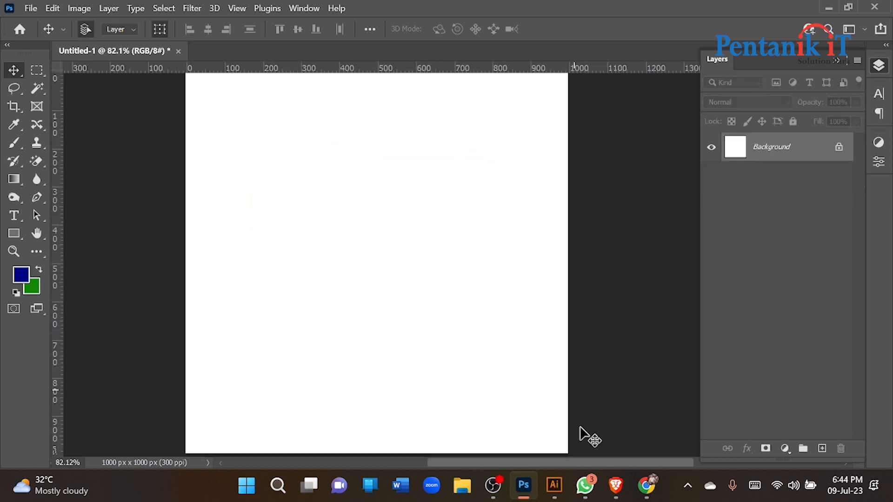
Switch to the Brave browser and clear the shutterstock query from the Google image search.
{"action": "left_click", "coordinate": [616, 485]}
{"action": "left_click", "coordinate": [98, 69]}
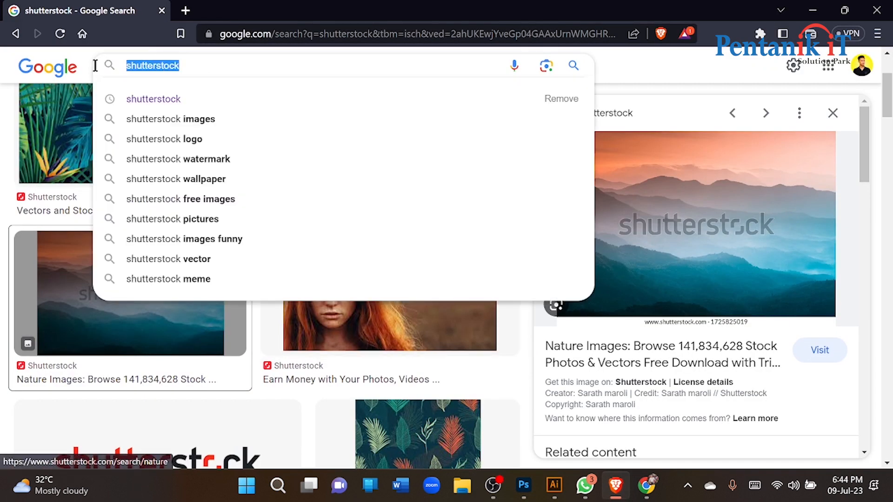
{"action": "key", "text": "BackSpace"}
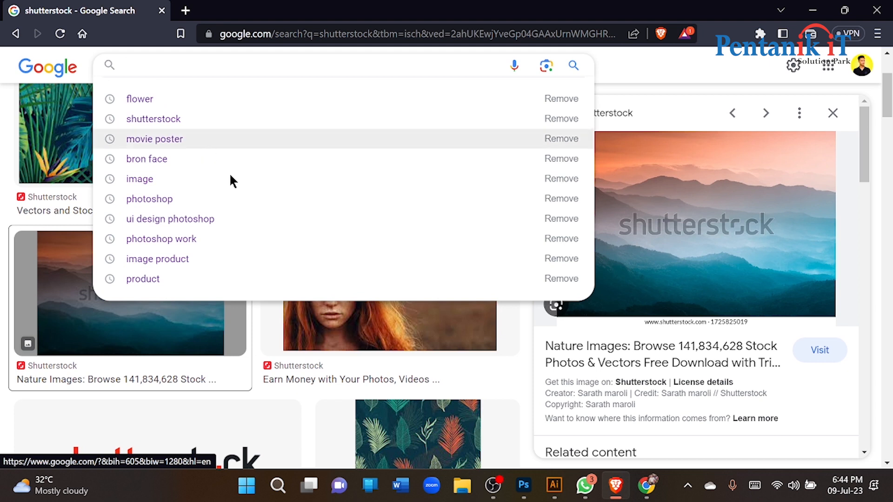
Switch back to Photoshop and activate the Red Eye tool.
{"action": "left_click", "coordinate": [524, 485]}
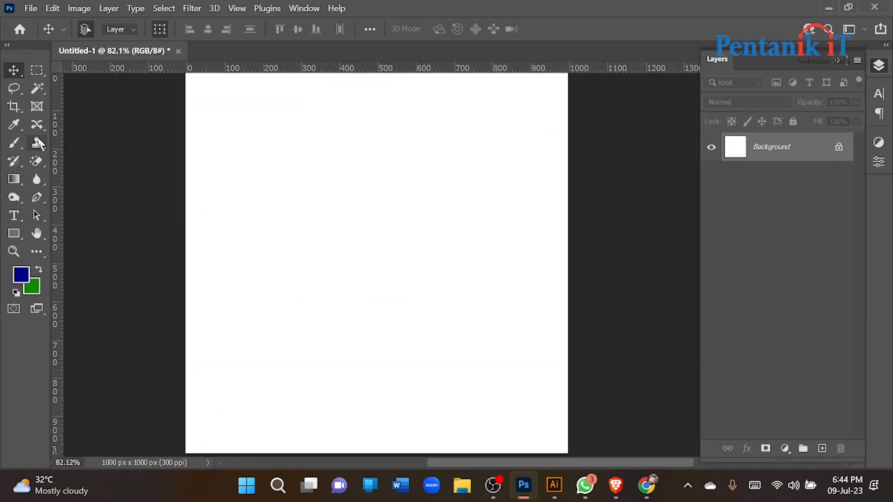
{"action": "left_click", "coordinate": [37, 125]}
{"action": "left_click", "coordinate": [103, 177]}
{"action": "right_click", "coordinate": [45, 129]}
{"action": "left_click", "coordinate": [94, 179]}
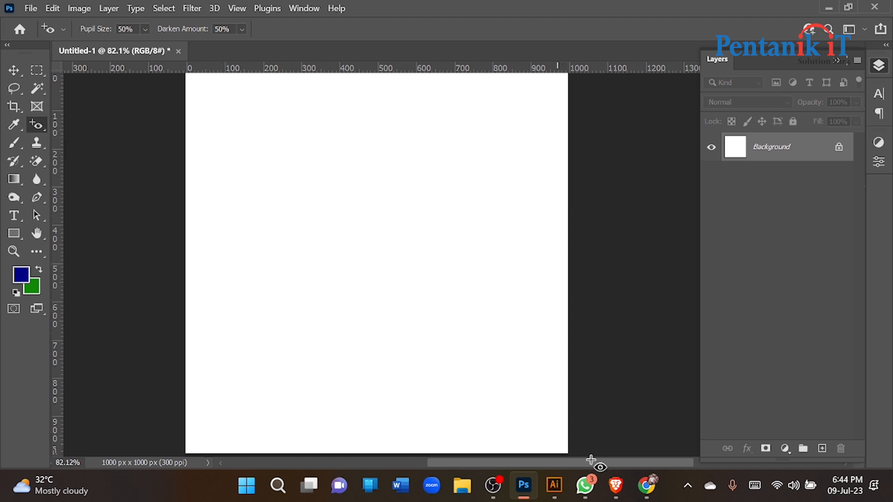
Search Google Images in Brave for "red eye" and open the preview of Wikipedia's Red-eye effect picture.
{"action": "left_click", "coordinate": [616, 485]}
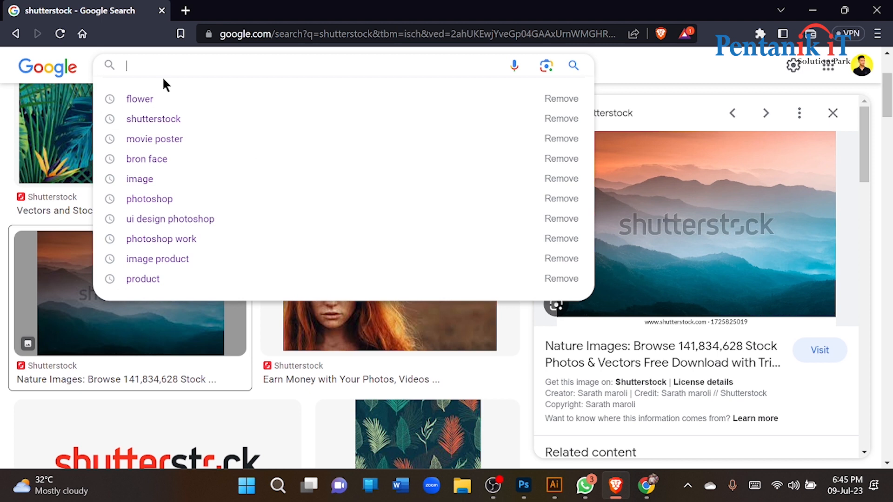
{"action": "type", "text": "red eye"}
{"action": "key", "text": "Return"}
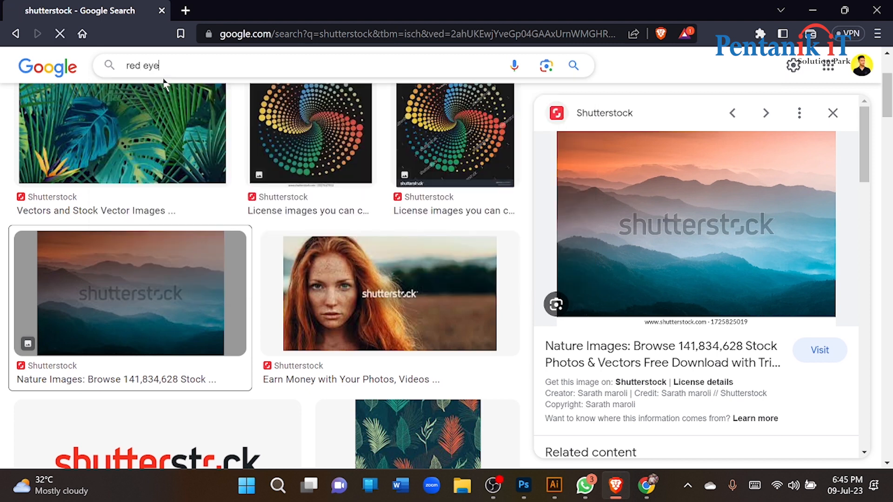
{"action": "scroll", "coordinate": [246, 283], "scroll_direction": "down", "scroll_amount": 1}
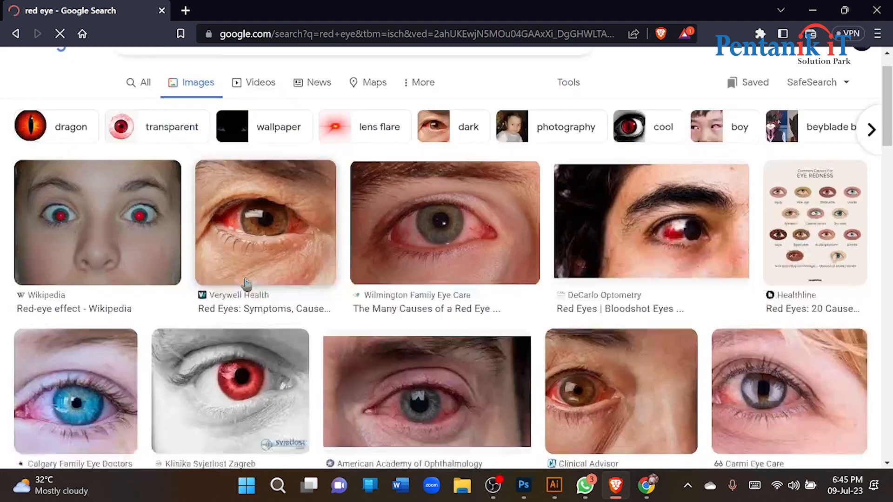
{"action": "scroll", "coordinate": [247, 283], "scroll_direction": "down", "scroll_amount": 2}
{"action": "left_click", "coordinate": [118, 145]}
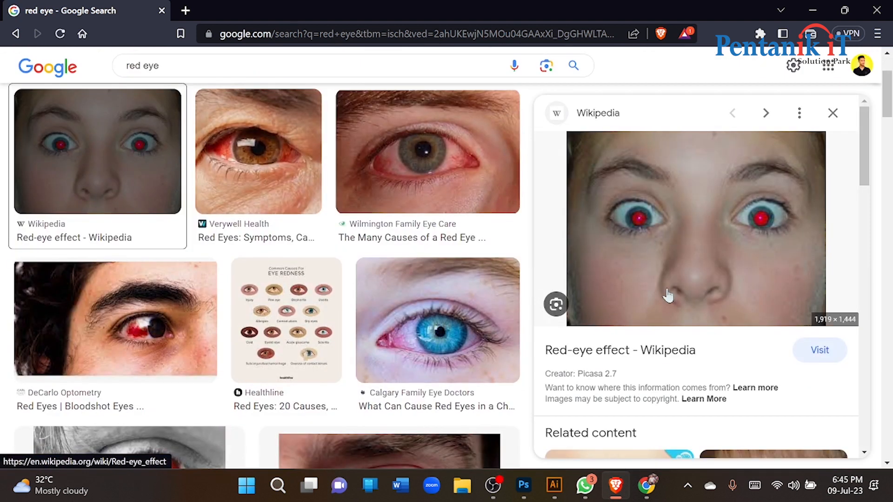
Try to copy the previewed picture and paste it into the Photoshop document, then undo the paste.
{"action": "right_click", "coordinate": [669, 296]}
{"action": "left_click", "coordinate": [690, 394]}
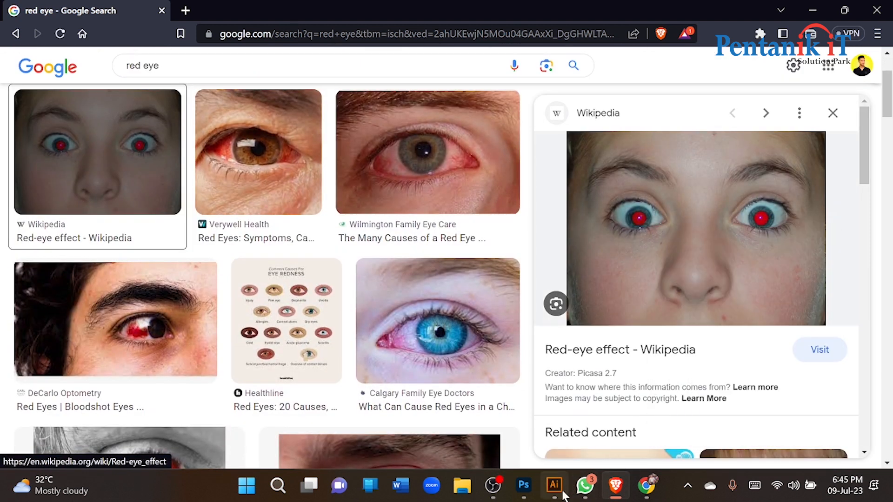
{"action": "left_click", "coordinate": [531, 497]}
{"action": "key", "text": "ctrl+v"}
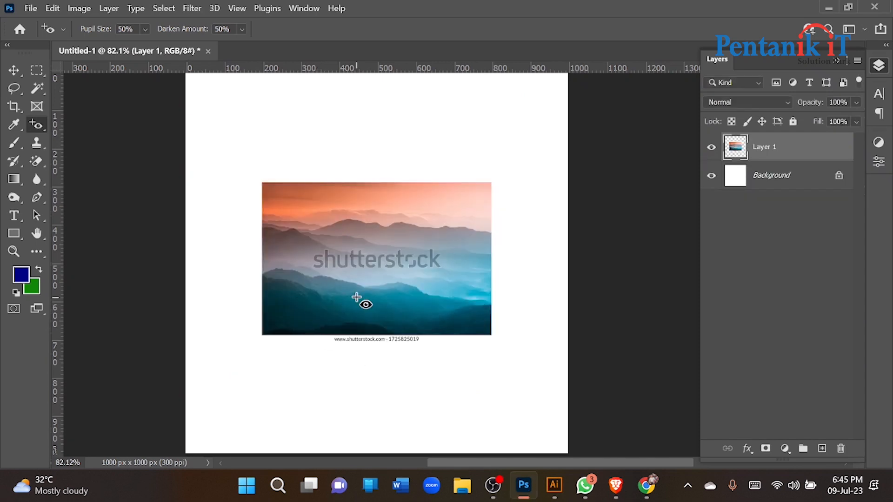
{"action": "key", "text": "ctrl+z"}
Return to Brave and save the Red-eye effect picture to Downloads as the JPEG image BoldRedEye.
{"action": "left_click", "coordinate": [616, 485]}
{"action": "right_click", "coordinate": [669, 232]}
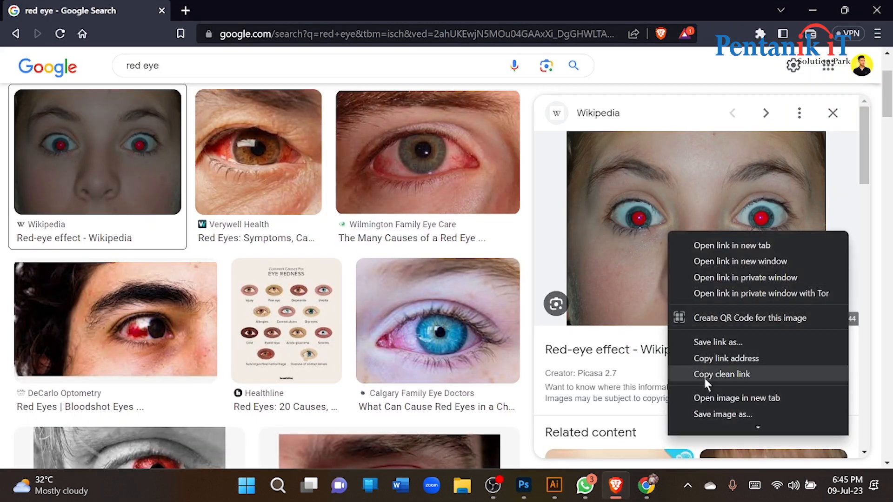
{"action": "scroll", "coordinate": [710, 372], "scroll_direction": "down", "scroll_amount": 2}
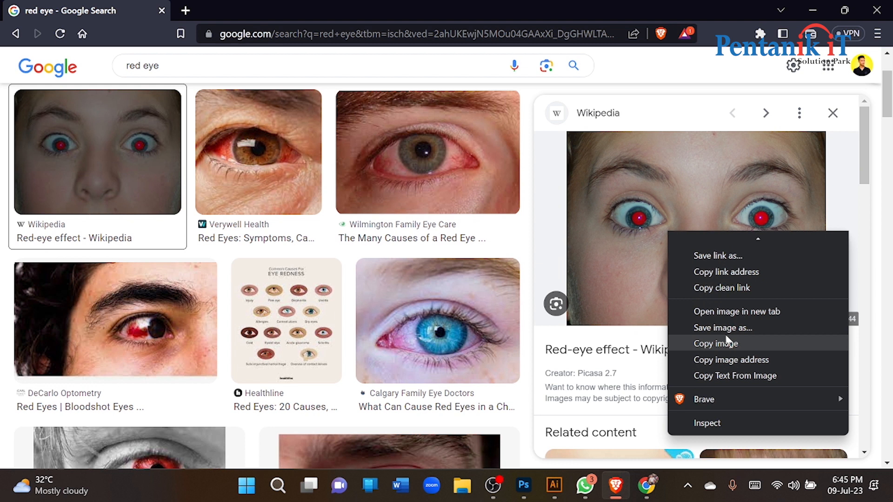
{"action": "left_click", "coordinate": [729, 344]}
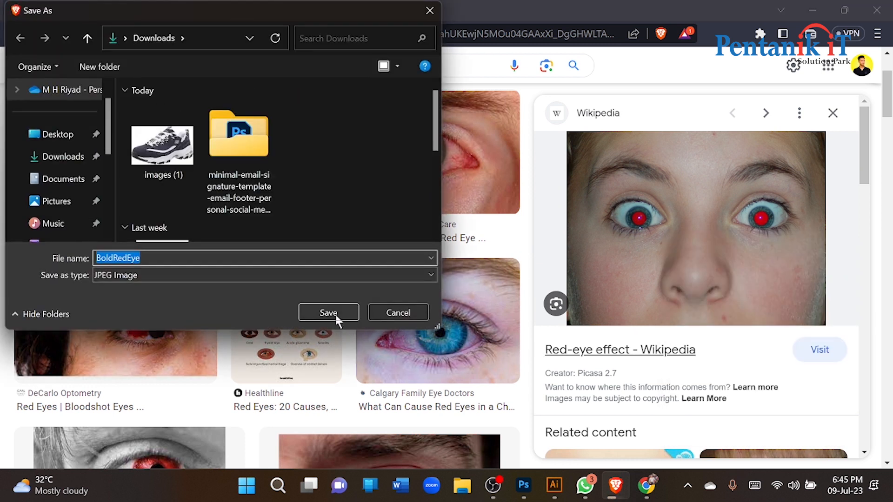
{"action": "left_click", "coordinate": [336, 317]}
Place the BoldRedEye image from the Downloads folder in File Explorer into the Photoshop document and commit the placement.
{"action": "left_click", "coordinate": [472, 489]}
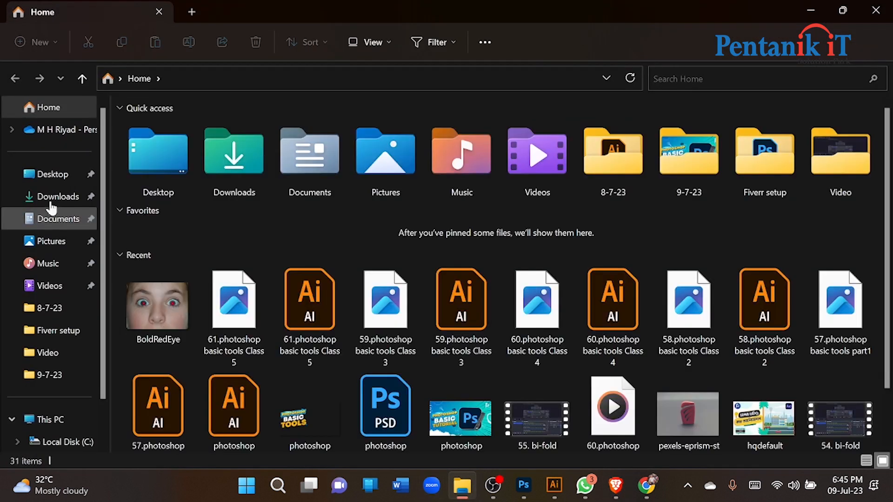
{"action": "left_click", "coordinate": [46, 196]}
{"action": "left_click_drag", "start_coordinate": [158, 186], "coordinate": [342, 270]}
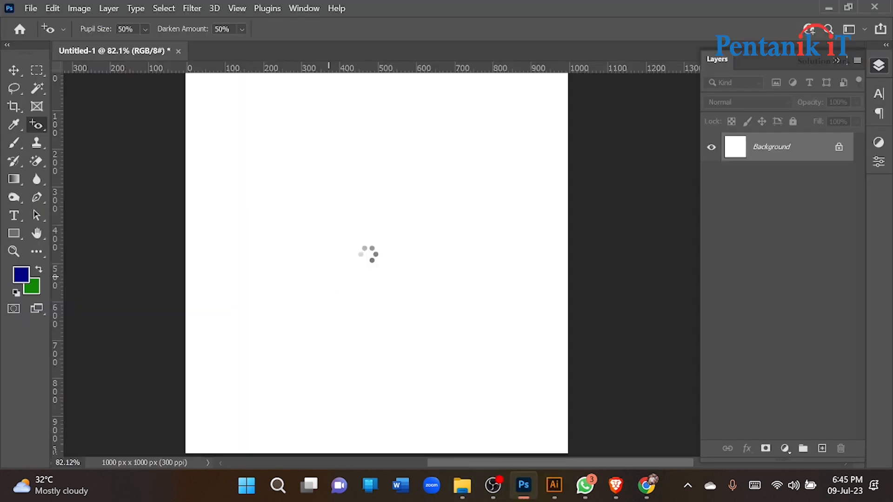
{"action": "left_click", "coordinate": [697, 31]}
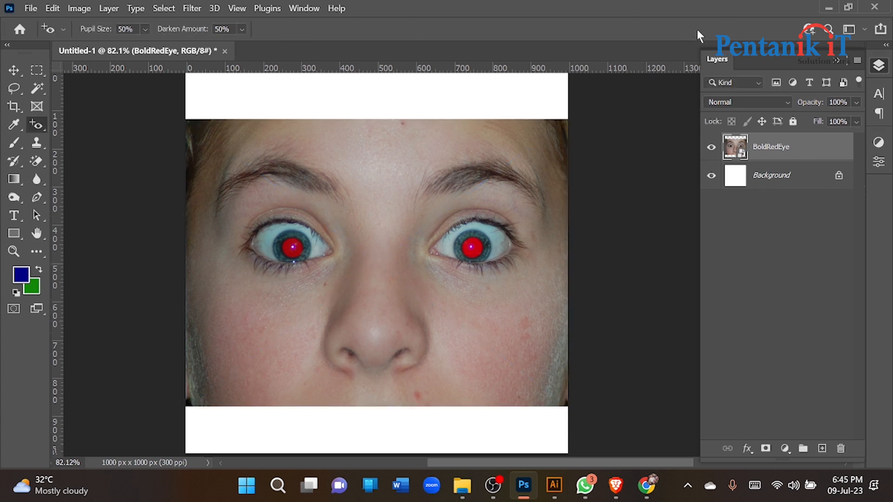
Apply the Red Eye tool to one of the red pupils and accept rasterizing the smart object.
{"action": "scroll", "coordinate": [288, 263], "scroll_direction": "up", "scroll_amount": 3}
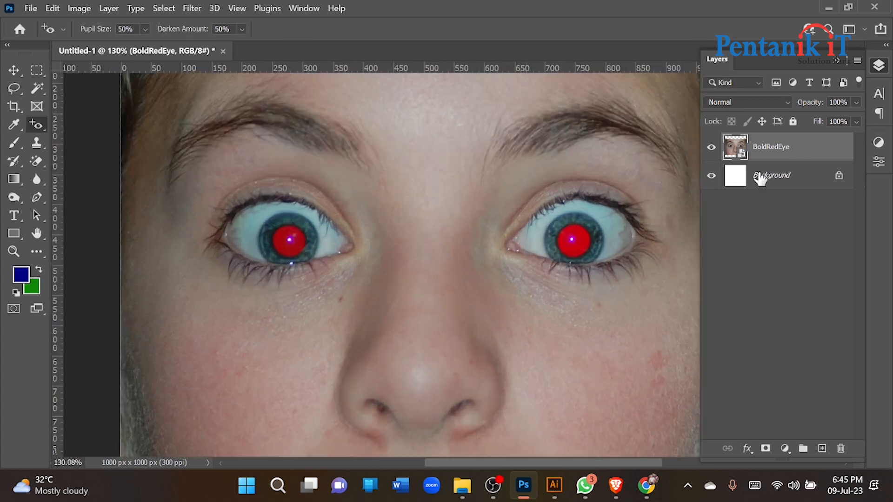
{"action": "right_click", "coordinate": [768, 151]}
{"action": "left_click", "coordinate": [818, 150]}
{"action": "left_click", "coordinate": [297, 233]}
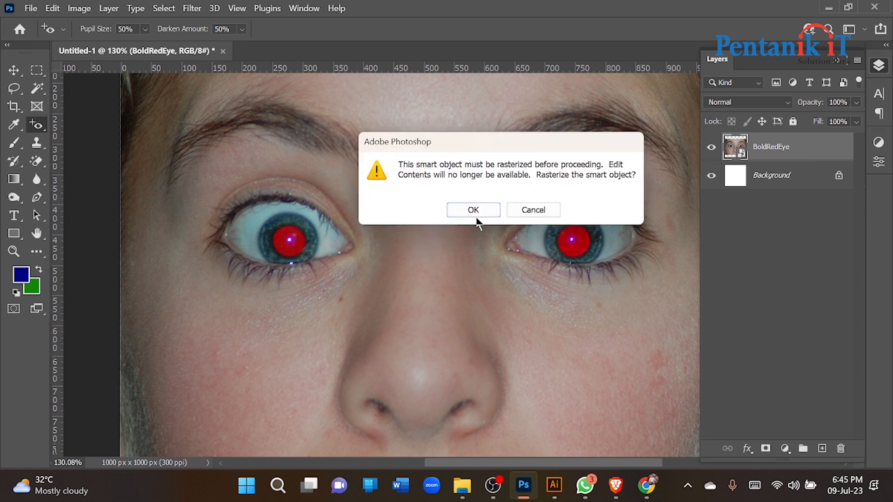
{"action": "left_click", "coordinate": [473, 210]}
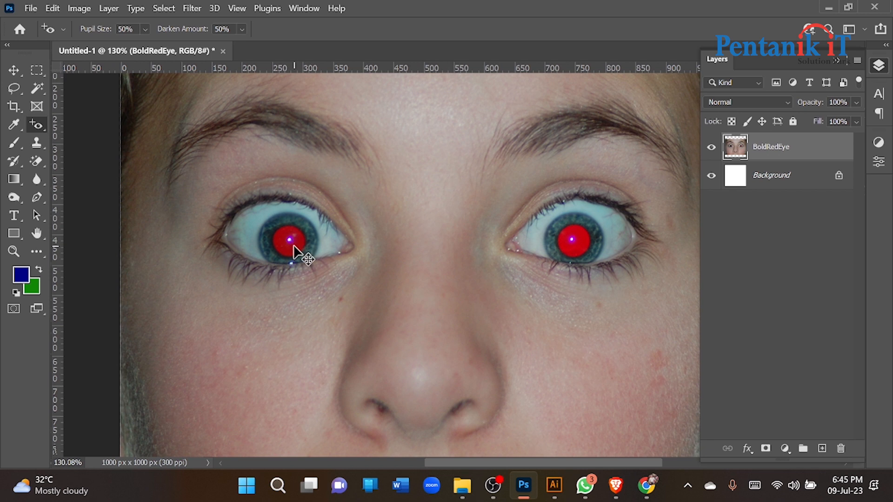
Rasterize the BoldRedEye smart object with the Rasterize Layer command.
{"action": "right_click", "coordinate": [774, 149]}
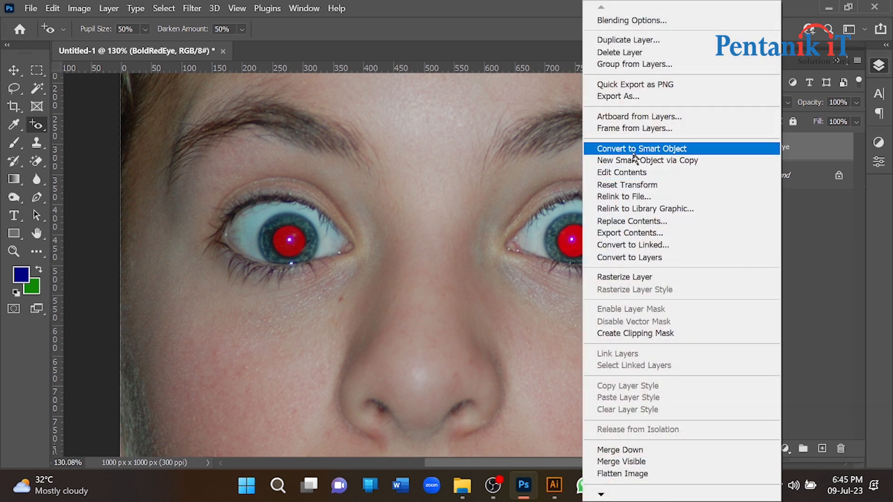
{"action": "left_click", "coordinate": [624, 279]}
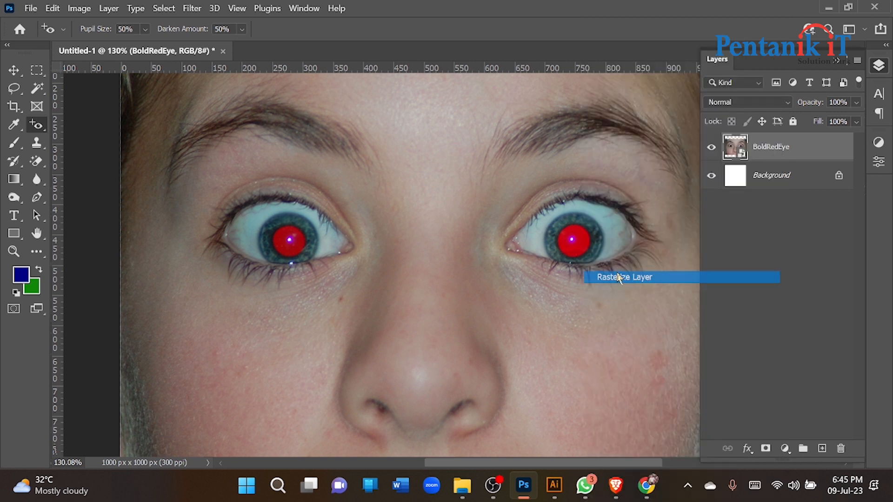
{"action": "right_click", "coordinate": [775, 150]}
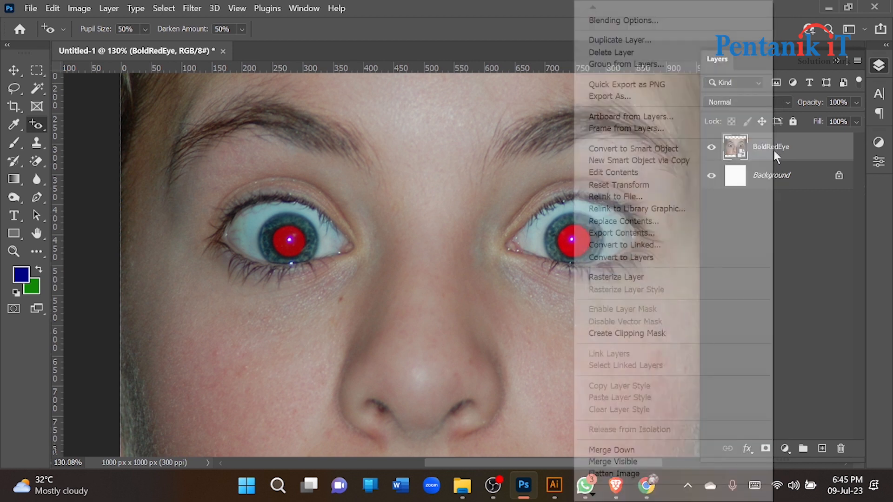
{"action": "left_click", "coordinate": [619, 278]}
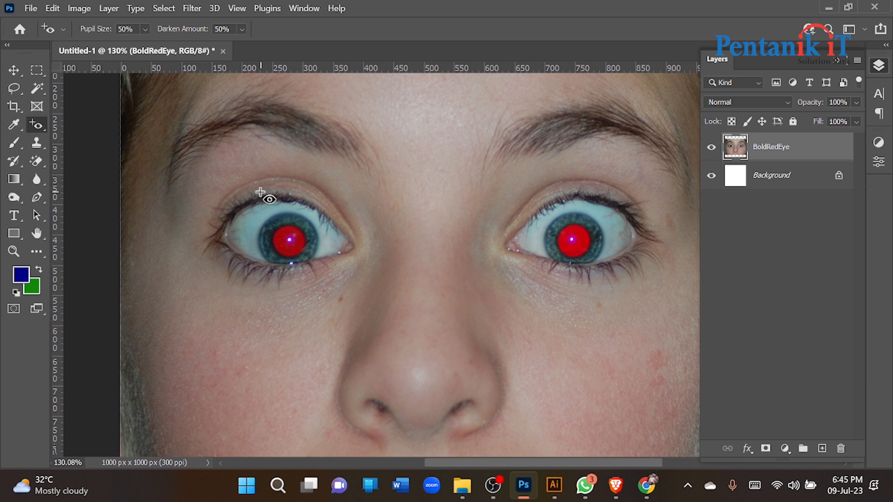
{"action": "scroll", "coordinate": [283, 245], "scroll_direction": "up", "scroll_amount": 3}
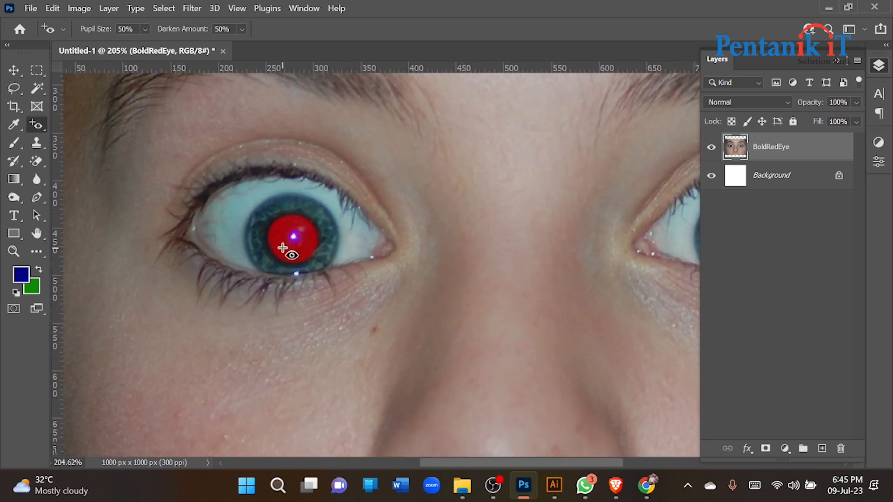
Correct the red pupils of both eyes in the BoldRedEye portrait with the Red Eye tool.
{"action": "left_click", "coordinate": [283, 247]}
{"action": "scroll", "coordinate": [287, 248], "scroll_direction": "down", "scroll_amount": 3}
{"action": "left_click", "coordinate": [563, 240]}
{"action": "scroll", "coordinate": [434, 306], "scroll_direction": "down", "scroll_amount": 4}
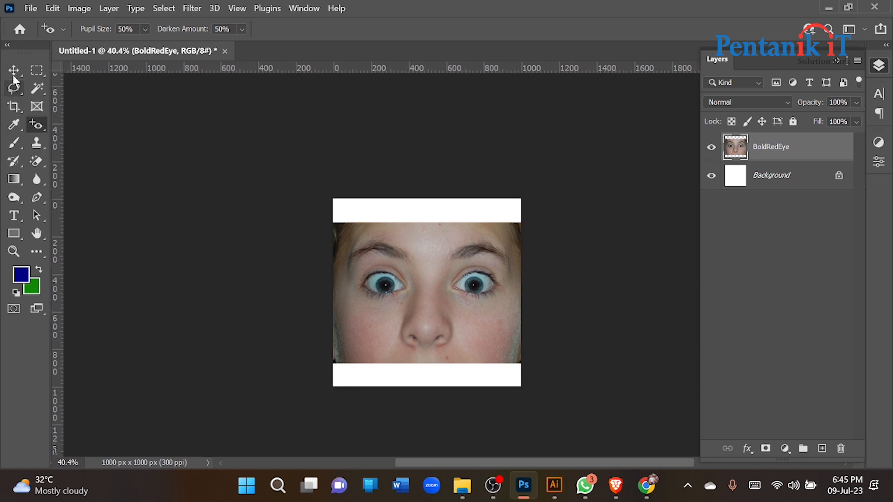
Delete the BoldRedEye layer with the Move tool active, leaving only the white Background.
{"action": "left_click", "coordinate": [13, 70]}
{"action": "scroll", "coordinate": [387, 274], "scroll_direction": "up", "scroll_amount": 2}
{"action": "key", "text": "Delete"}
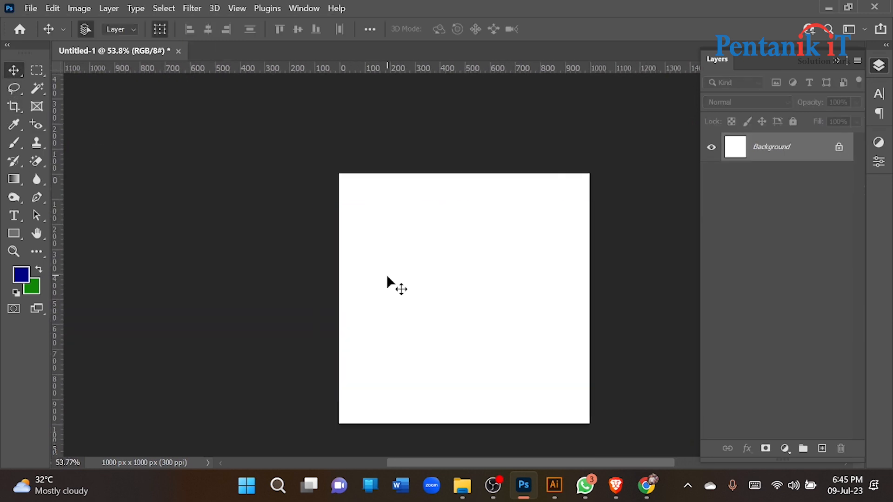
Return to Brave and copy the Midtown Optometry bloodshot-eye image from the red eye search results.
{"action": "left_click", "coordinate": [616, 485]}
{"action": "scroll", "coordinate": [405, 261], "scroll_direction": "down", "scroll_amount": 3}
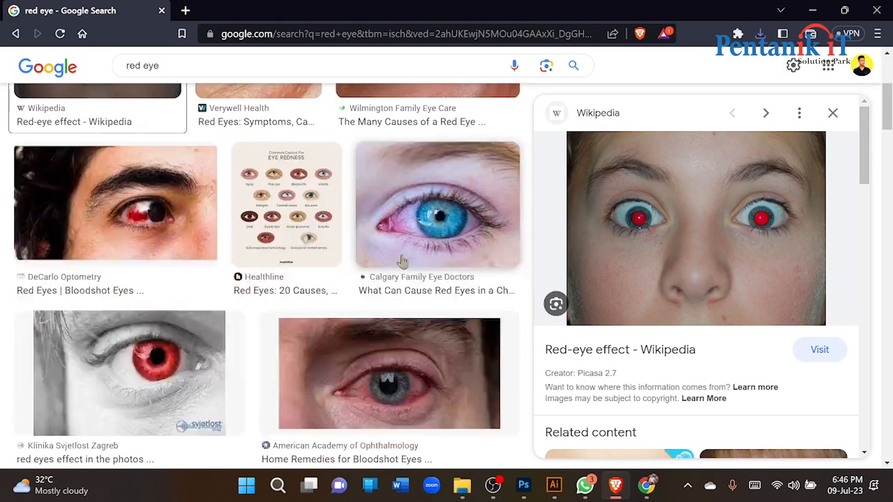
{"action": "scroll", "coordinate": [104, 274], "scroll_direction": "down", "scroll_amount": 5}
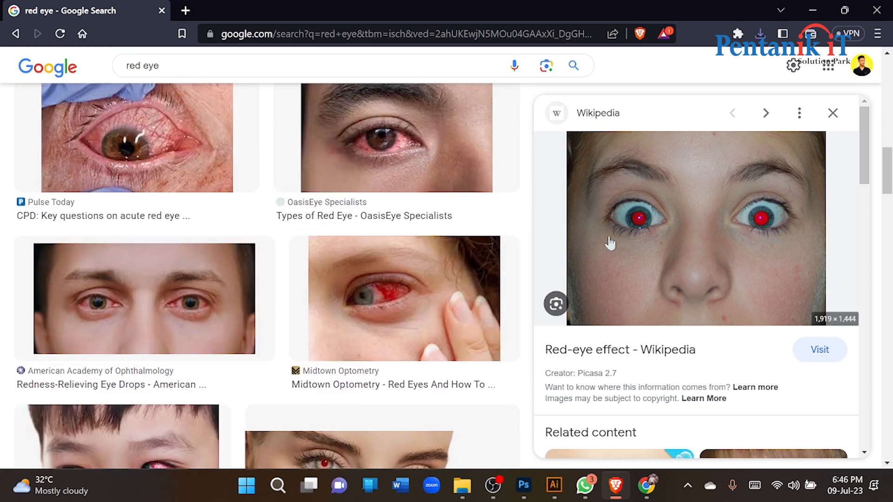
{"action": "left_click", "coordinate": [433, 305]}
{"action": "right_click", "coordinate": [696, 208]}
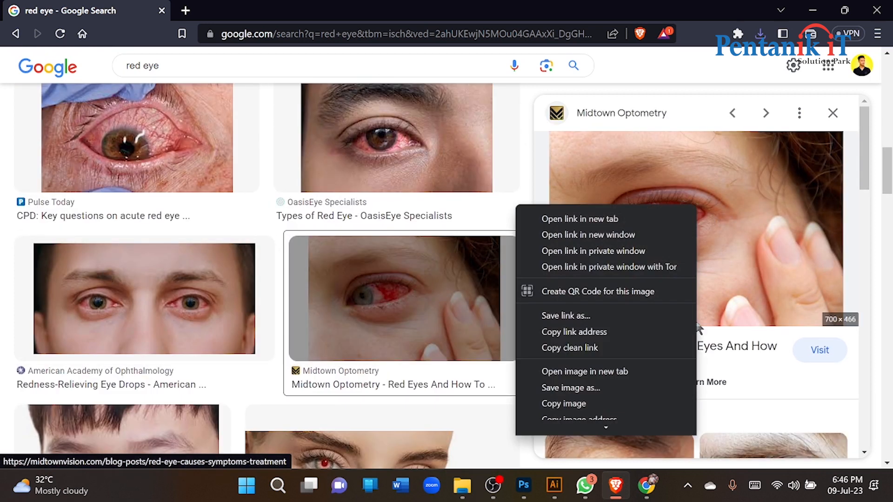
{"action": "left_click", "coordinate": [575, 411]}
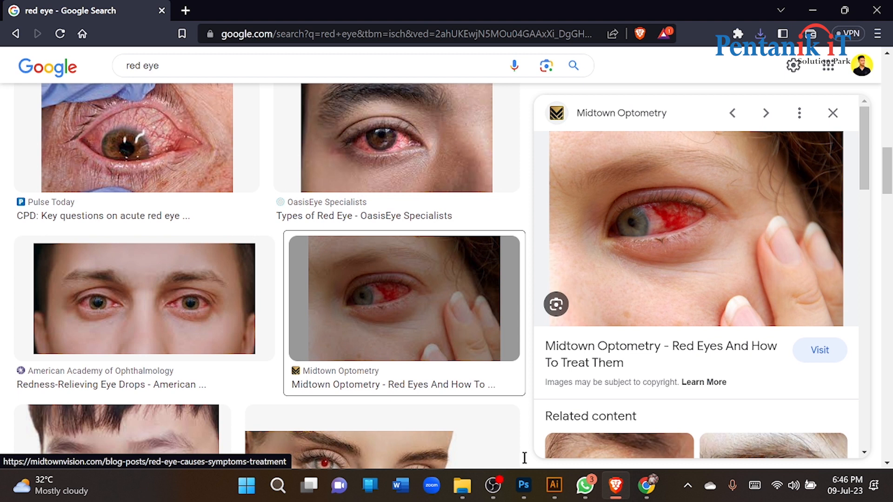
Switch to Photoshop and paste the copied bloodshot-eye image into the document.
{"action": "left_click", "coordinate": [523, 487]}
{"action": "key", "text": "ctrl+v"}
{"action": "scroll", "coordinate": [470, 300], "scroll_direction": "up", "scroll_amount": 5}
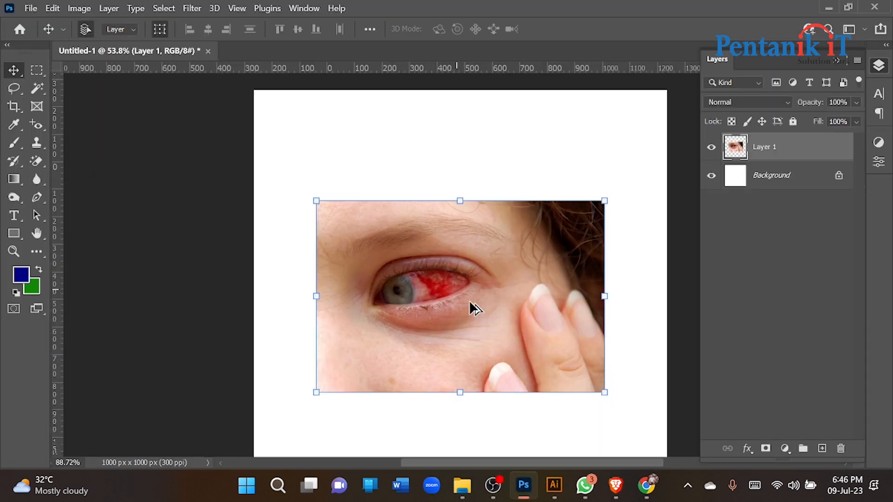
Apply the Red Eye tool repeatedly to the bloodshot patches across the white of the eye.
{"action": "left_click", "coordinate": [37, 129]}
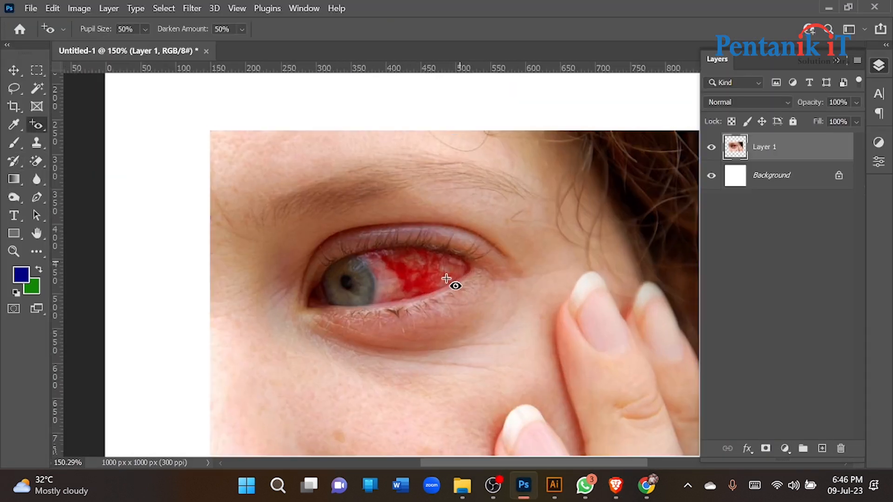
{"action": "left_click", "coordinate": [423, 280]}
{"action": "scroll", "coordinate": [410, 292], "scroll_direction": "up", "scroll_amount": 3}
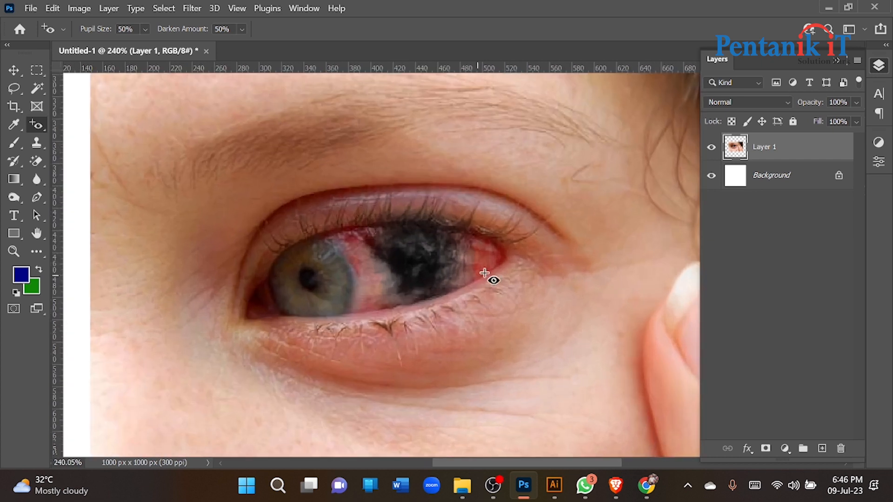
{"action": "left_click", "coordinate": [483, 289]}
{"action": "left_click", "coordinate": [361, 251]}
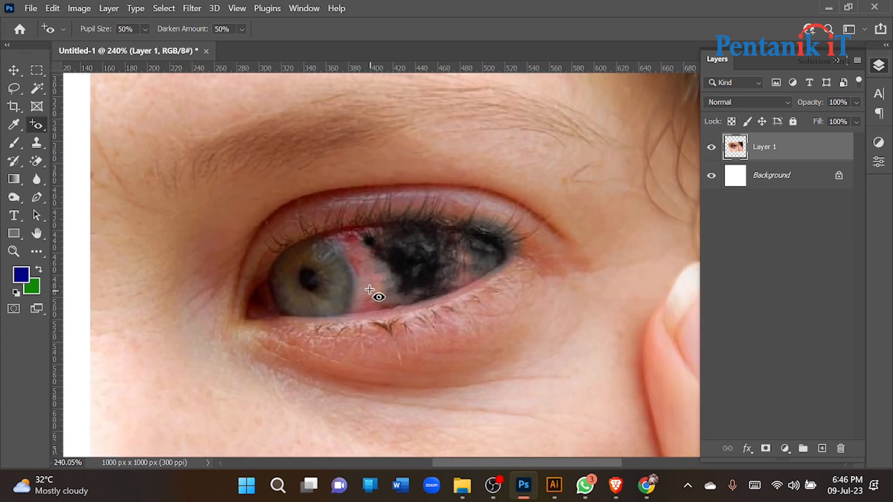
{"action": "left_click", "coordinate": [349, 239]}
{"action": "left_click", "coordinate": [375, 298]}
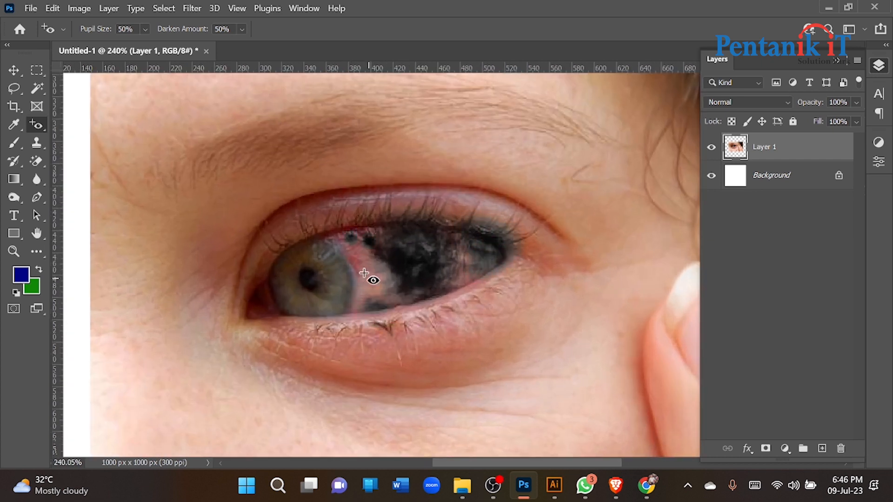
{"action": "left_click", "coordinate": [360, 266]}
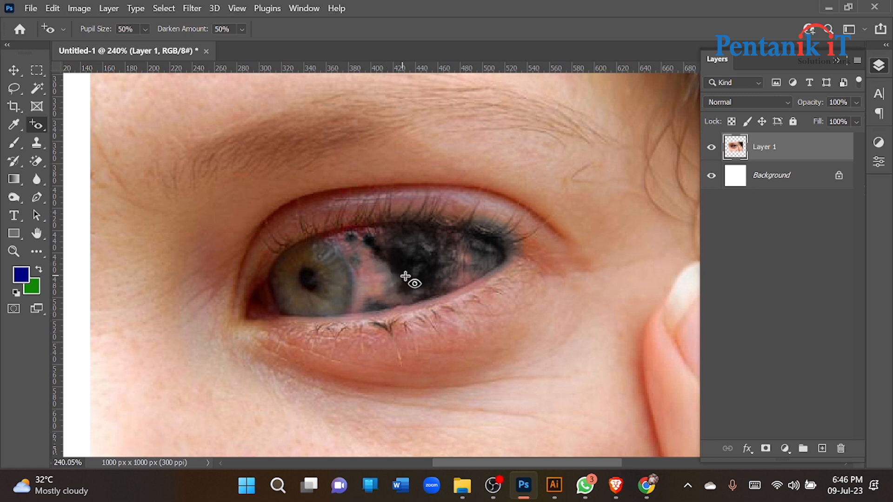
{"action": "left_click_drag", "start_coordinate": [454, 264], "coordinate": [399, 274]}
Try one more Red Eye correction on the pink area beside the iris, and undo it.
{"action": "scroll", "coordinate": [396, 286], "scroll_direction": "down", "scroll_amount": 5}
{"action": "scroll", "coordinate": [386, 278], "scroll_direction": "up", "scroll_amount": 4}
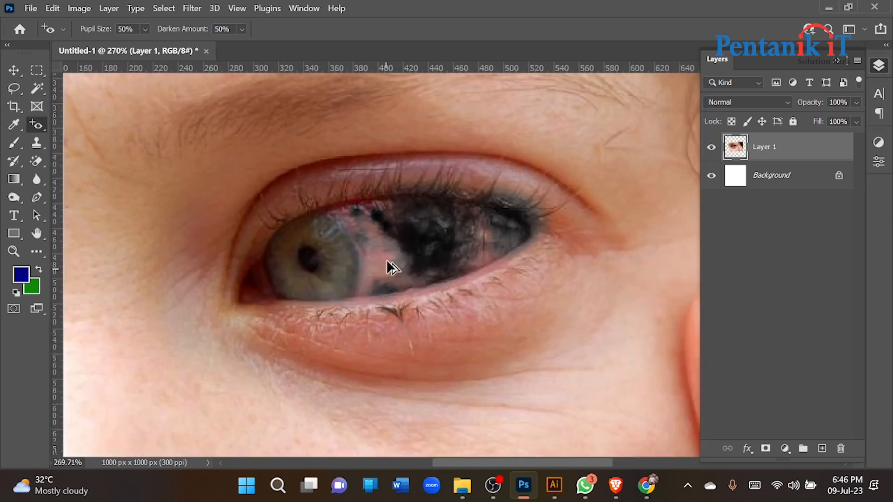
{"action": "left_click", "coordinate": [380, 256]}
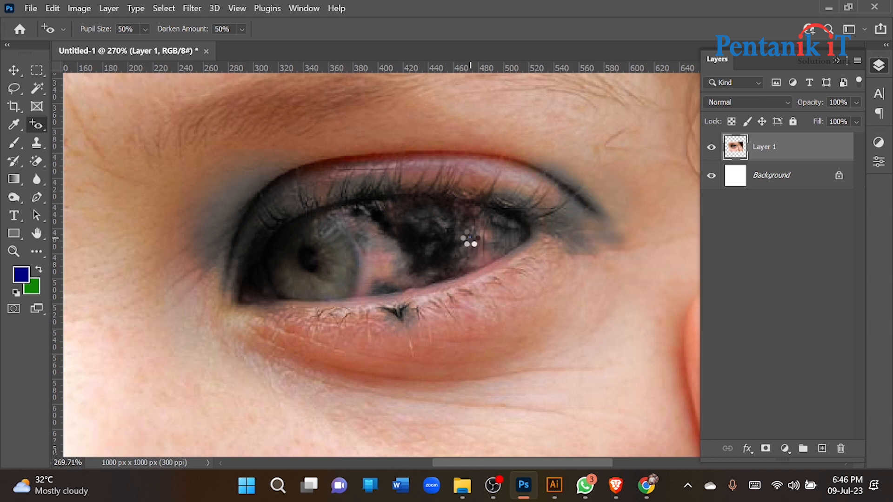
{"action": "scroll", "coordinate": [400, 239], "scroll_direction": "down", "scroll_amount": 10}
{"action": "scroll", "coordinate": [402, 275], "scroll_direction": "up", "scroll_amount": 3}
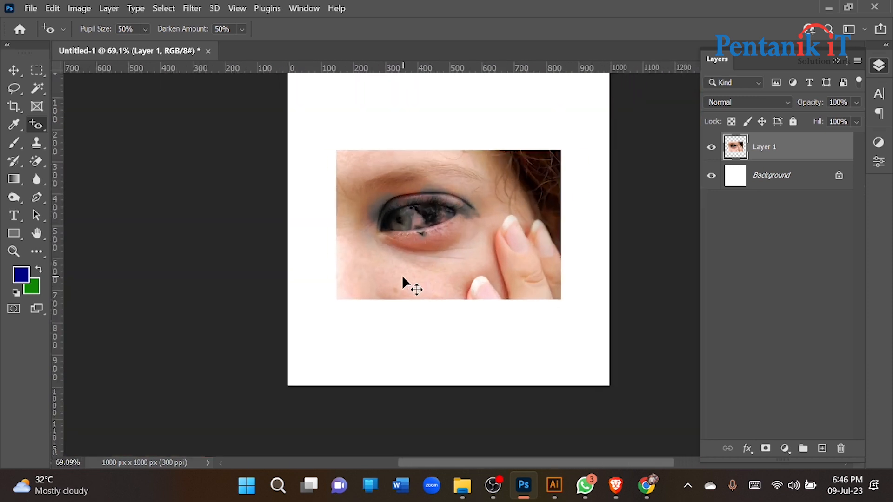
{"action": "key", "text": "ctrl+z"}
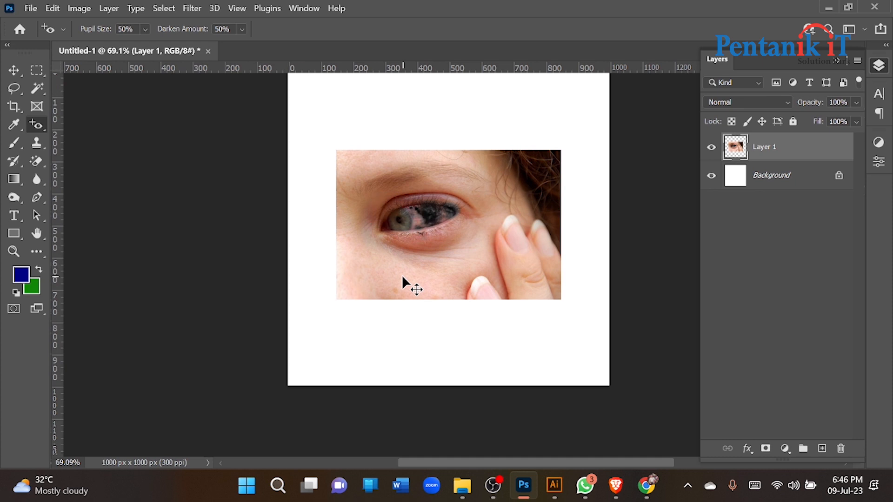
Delete the pasted bloodshot-eye layer with the Move tool active.
{"action": "left_click", "coordinate": [13, 69]}
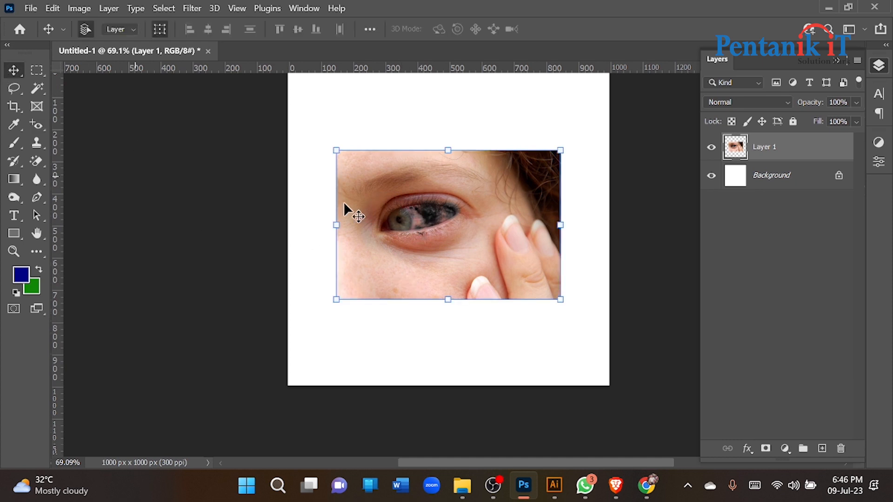
{"action": "key", "text": "Delete"}
Return to Brave and preview the LITFL Red Eye Challenge picture further down the image results.
{"action": "left_click", "coordinate": [616, 485]}
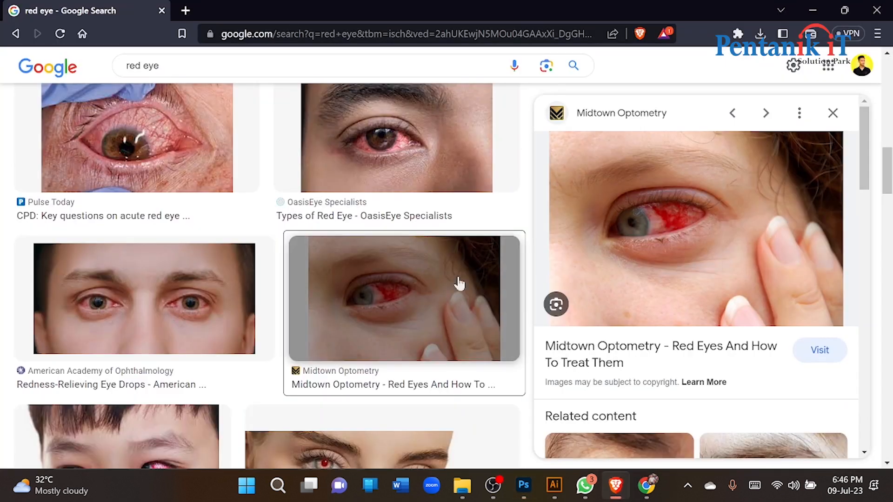
{"action": "scroll", "coordinate": [461, 284], "scroll_direction": "down", "scroll_amount": 3}
{"action": "scroll", "coordinate": [410, 294], "scroll_direction": "down", "scroll_amount": 8}
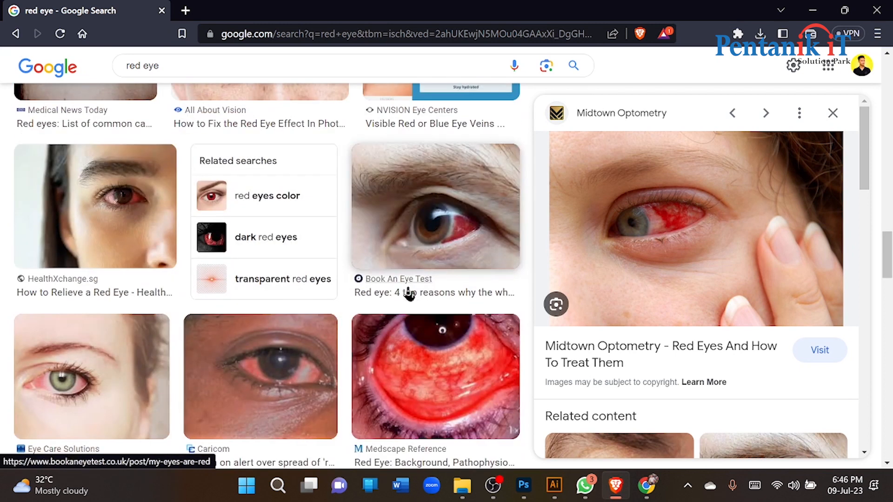
{"action": "scroll", "coordinate": [410, 221], "scroll_direction": "down", "scroll_amount": 7}
{"action": "scroll", "coordinate": [419, 286], "scroll_direction": "down", "scroll_amount": 3}
{"action": "left_click", "coordinate": [153, 239]}
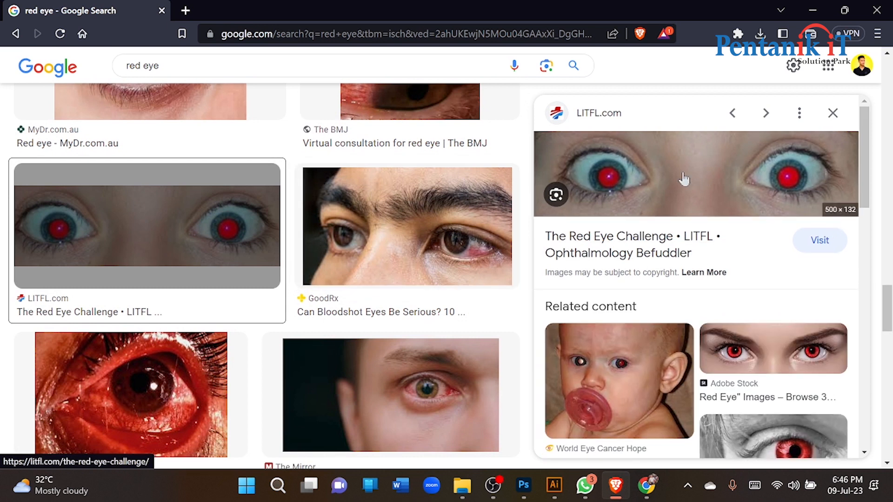
Open the related Adobe Stock picture of two red-iris eyes and copy the image.
{"action": "scroll", "coordinate": [688, 194], "scroll_direction": "down", "scroll_amount": 3}
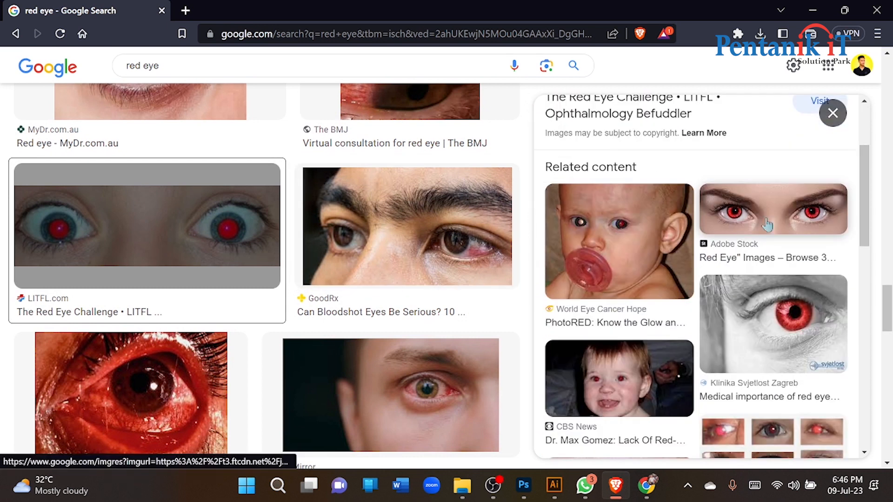
{"action": "left_click", "coordinate": [767, 225]}
{"action": "scroll", "coordinate": [691, 228], "scroll_direction": "down", "scroll_amount": 3}
{"action": "scroll", "coordinate": [692, 228], "scroll_direction": "up", "scroll_amount": 3}
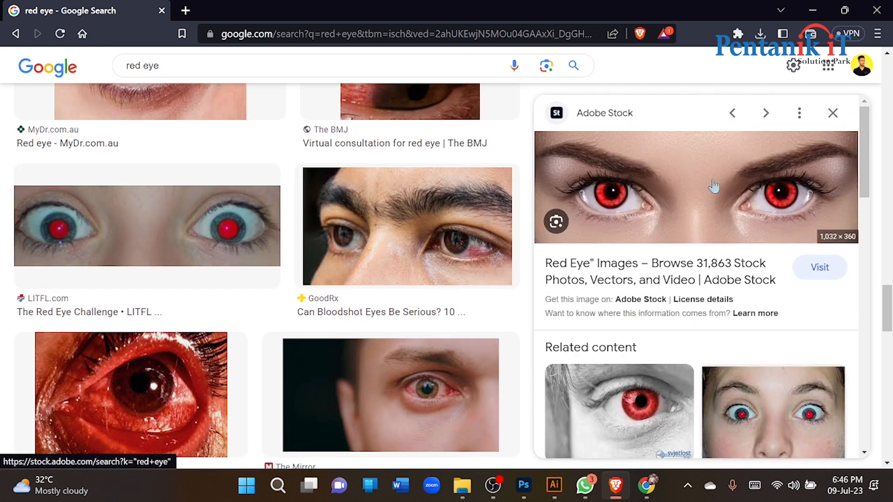
{"action": "right_click", "coordinate": [709, 177]}
{"action": "left_click", "coordinate": [588, 375]}
Switch to Photoshop and paste the red-iris picture into the document.
{"action": "left_click", "coordinate": [528, 486]}
{"action": "key", "text": "ctrl+v"}
{"action": "scroll", "coordinate": [484, 223], "scroll_direction": "up", "scroll_amount": 3}
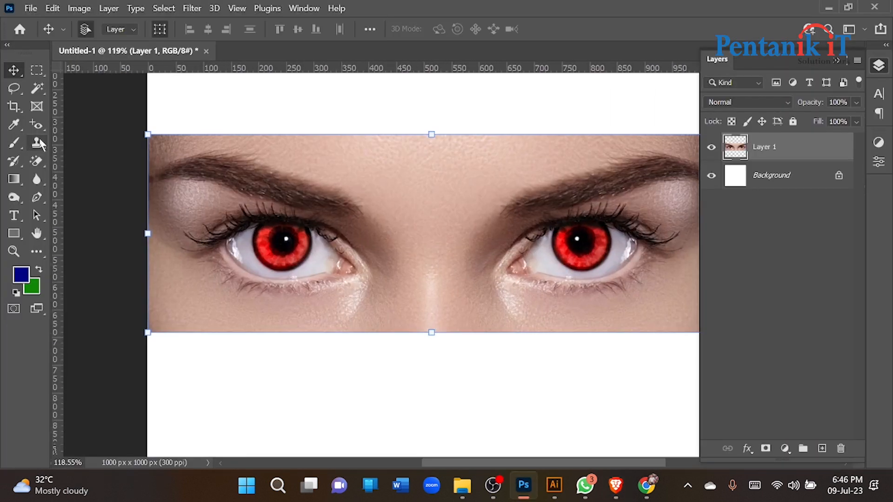
Remove the red from both irises with the Red Eye tool, including the remaining reddish rim of one iris.
{"action": "left_click", "coordinate": [36, 125]}
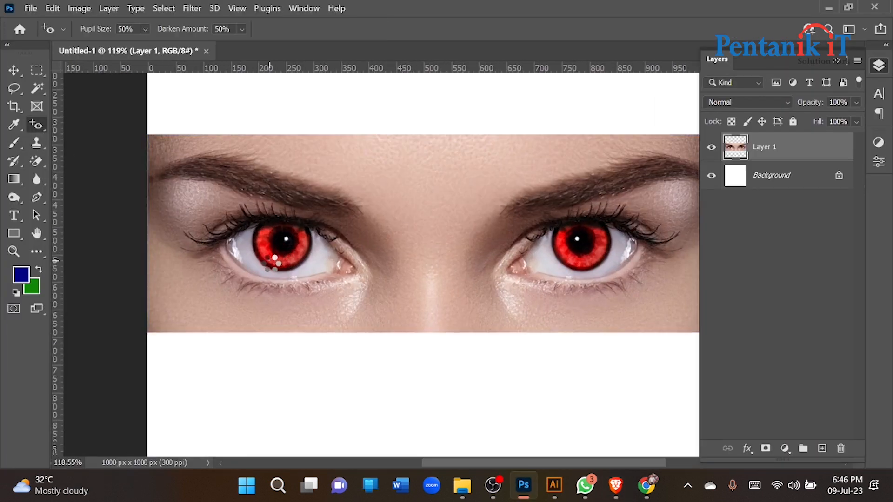
{"action": "left_click", "coordinate": [268, 257]}
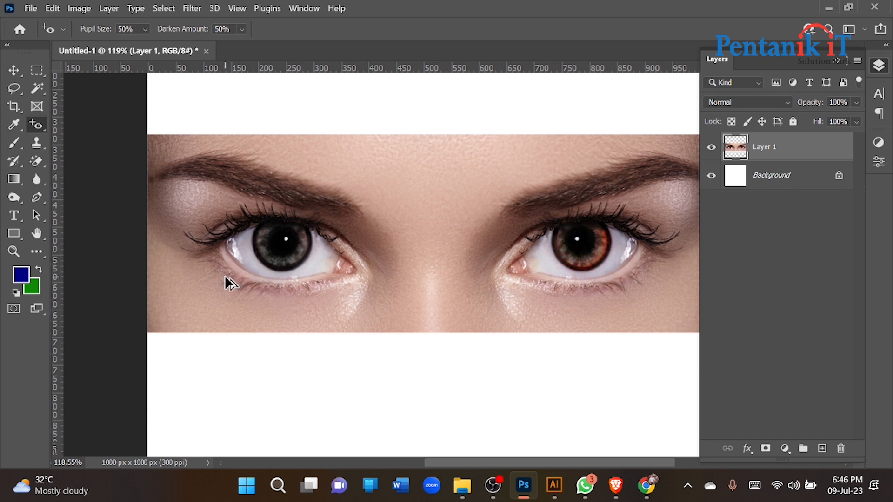
{"action": "scroll", "coordinate": [225, 278], "scroll_direction": "down", "scroll_amount": 4}
{"action": "scroll", "coordinate": [421, 255], "scroll_direction": "up", "scroll_amount": 3}
{"action": "scroll", "coordinate": [422, 255], "scroll_direction": "up", "scroll_amount": 5}
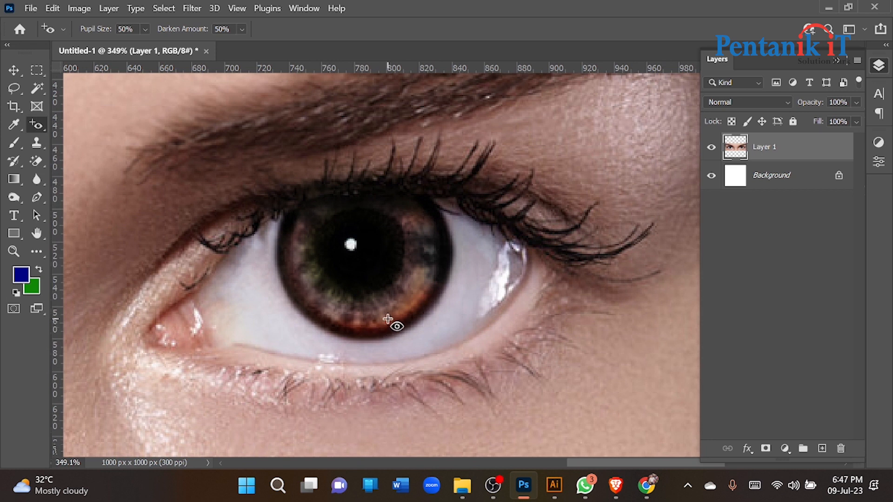
{"action": "left_click", "coordinate": [403, 312]}
{"action": "scroll", "coordinate": [417, 301], "scroll_direction": "down", "scroll_amount": 7}
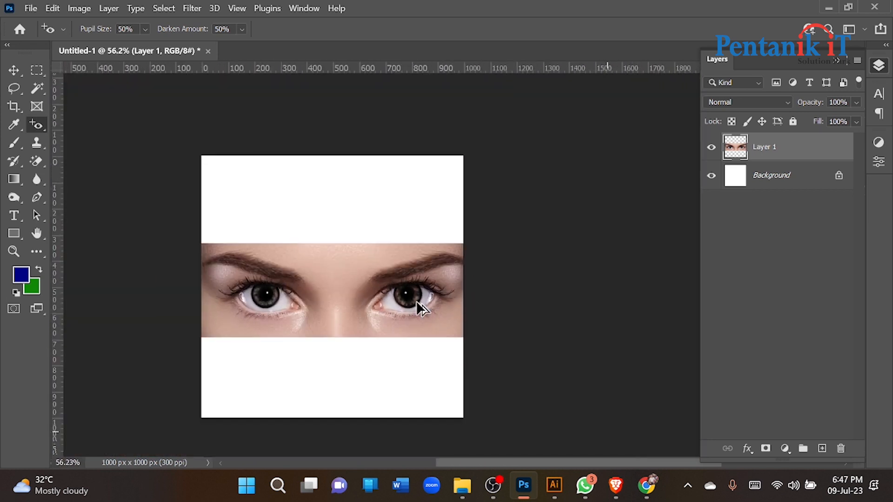
Select the corrected eyes layer with the Move tool and delete it from the document.
{"action": "left_click", "coordinate": [14, 71]}
{"action": "scroll", "coordinate": [494, 194], "scroll_direction": "down", "scroll_amount": 2}
{"action": "left_click_drag", "start_coordinate": [573, 172], "coordinate": [240, 320]}
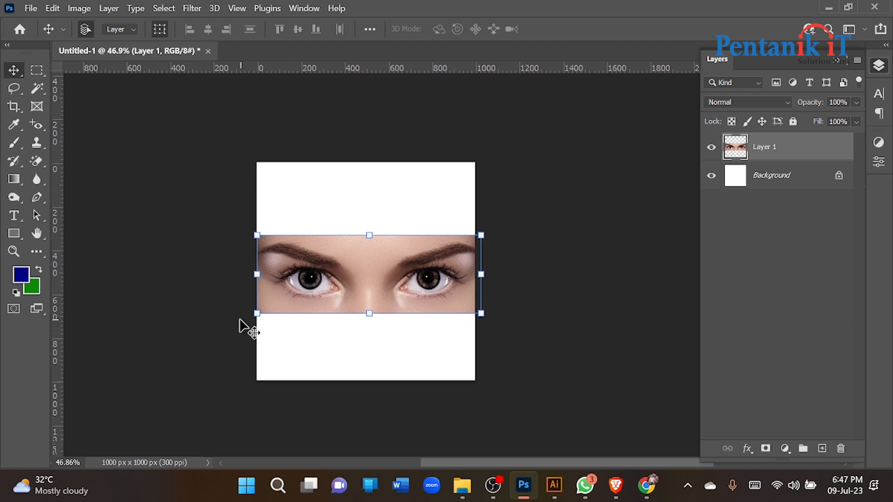
{"action": "key", "text": "Delete"}
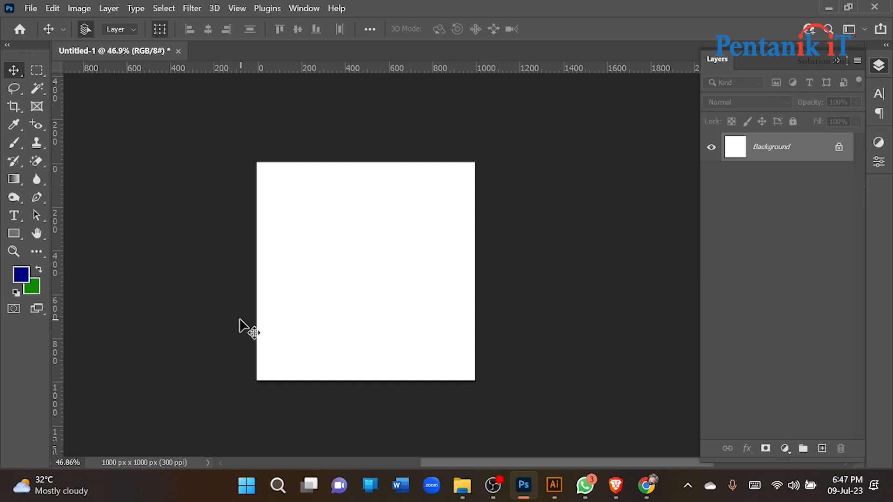
{"action": "left_click", "coordinate": [36, 125]}
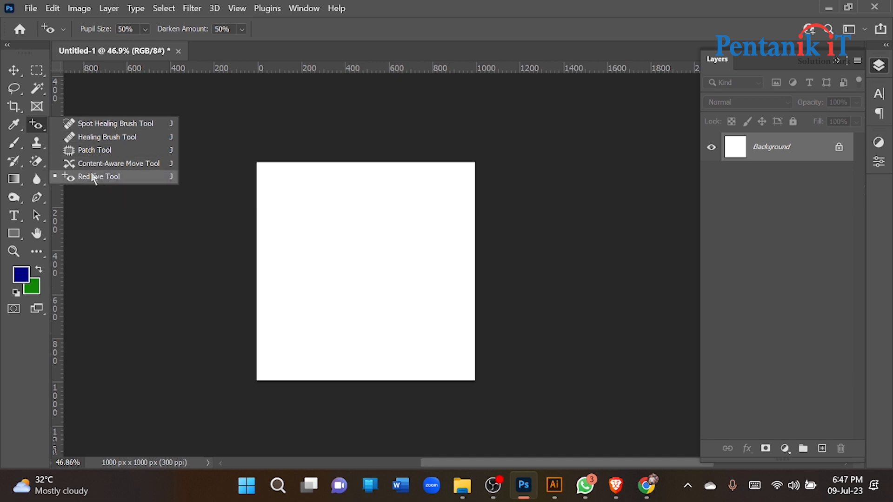
{"action": "key", "text": "v"}
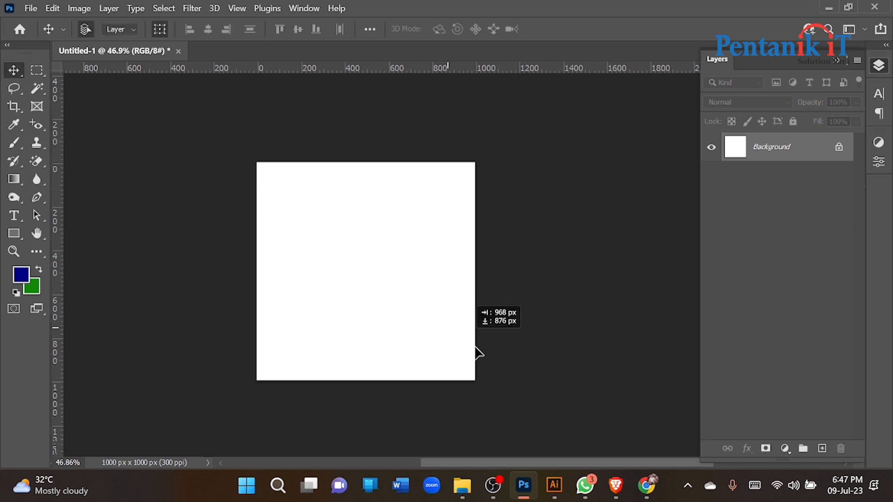
{"action": "left_click_drag", "start_coordinate": [478, 353], "coordinate": [495, 342]}
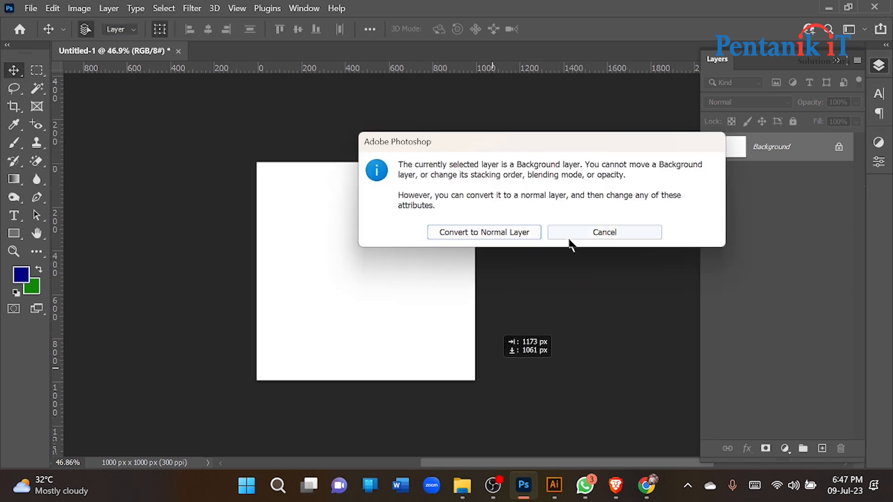
{"action": "left_click", "coordinate": [571, 237]}
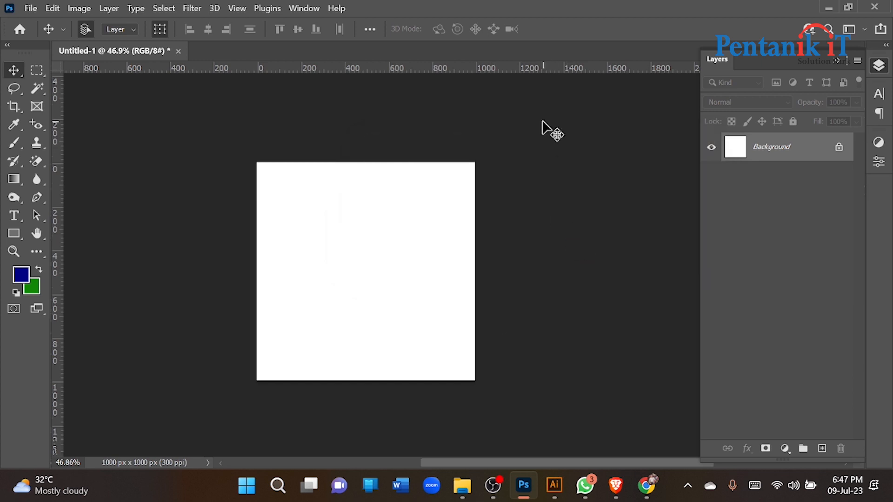